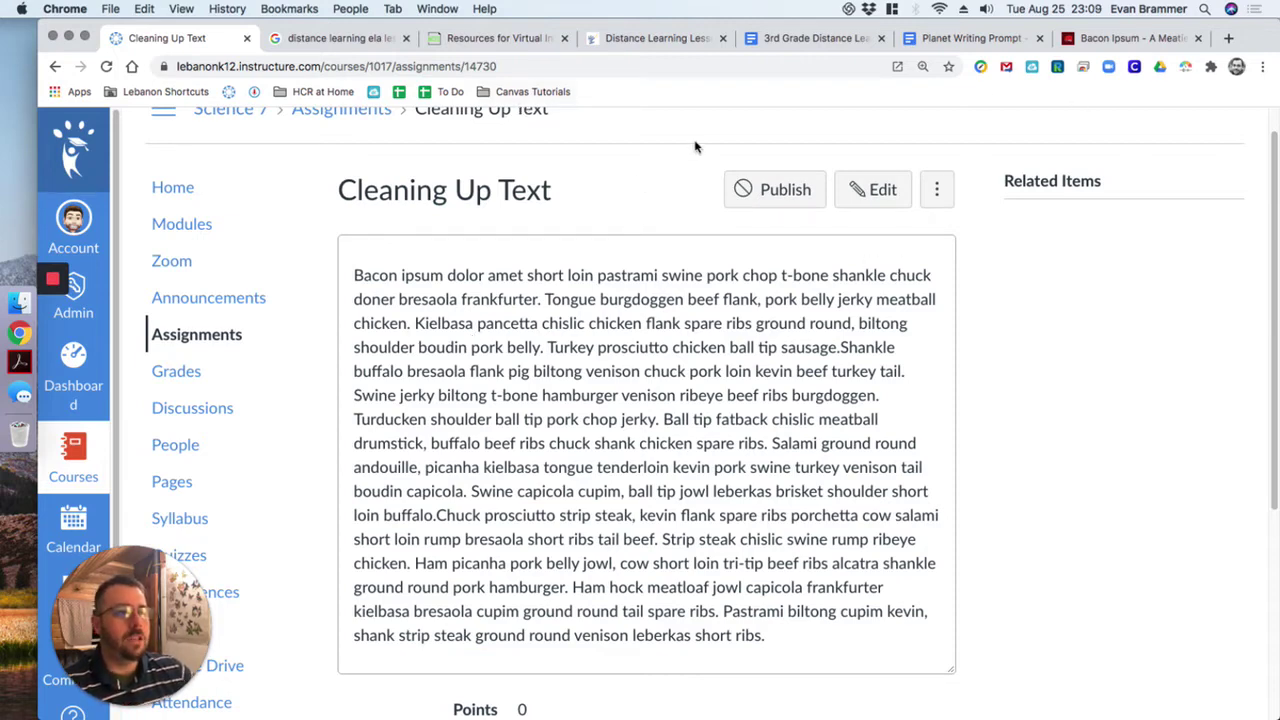
Open the "Cleaning Up Text" assignment for editing and bring its description text into view.
left_click(865, 199)
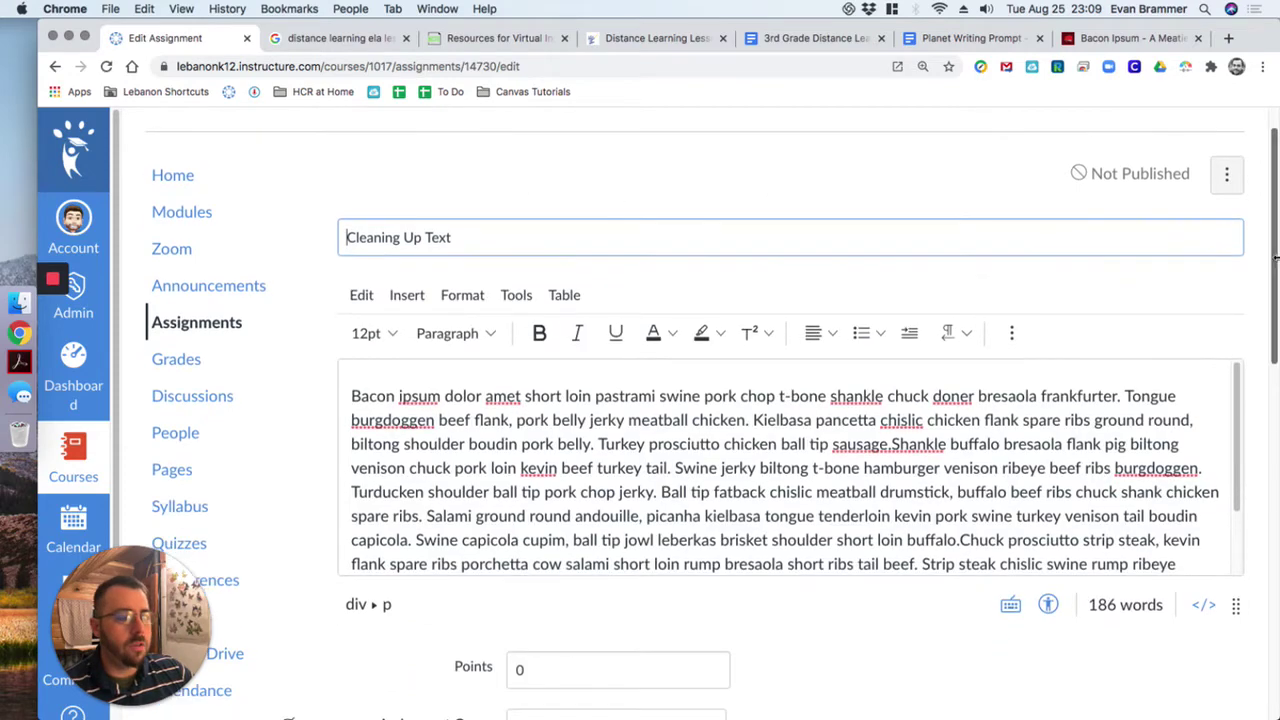
scroll(1262, 280, "down", 3)
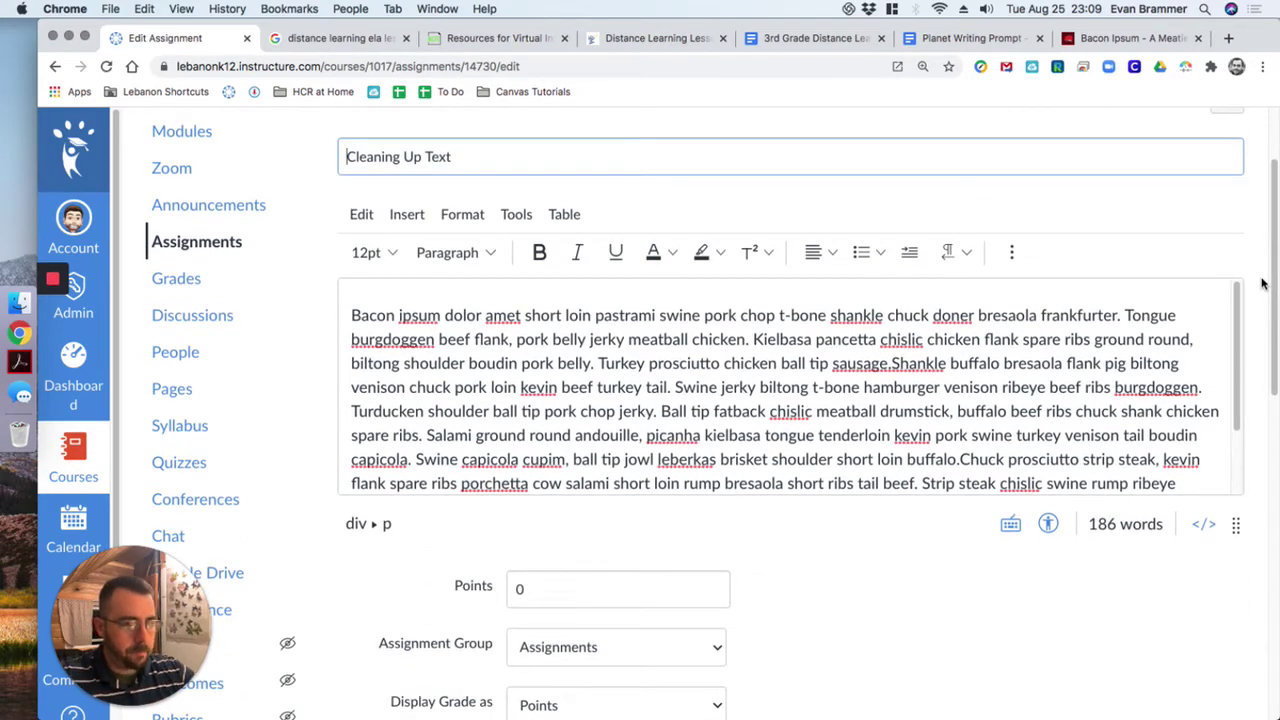
key("super+minus")
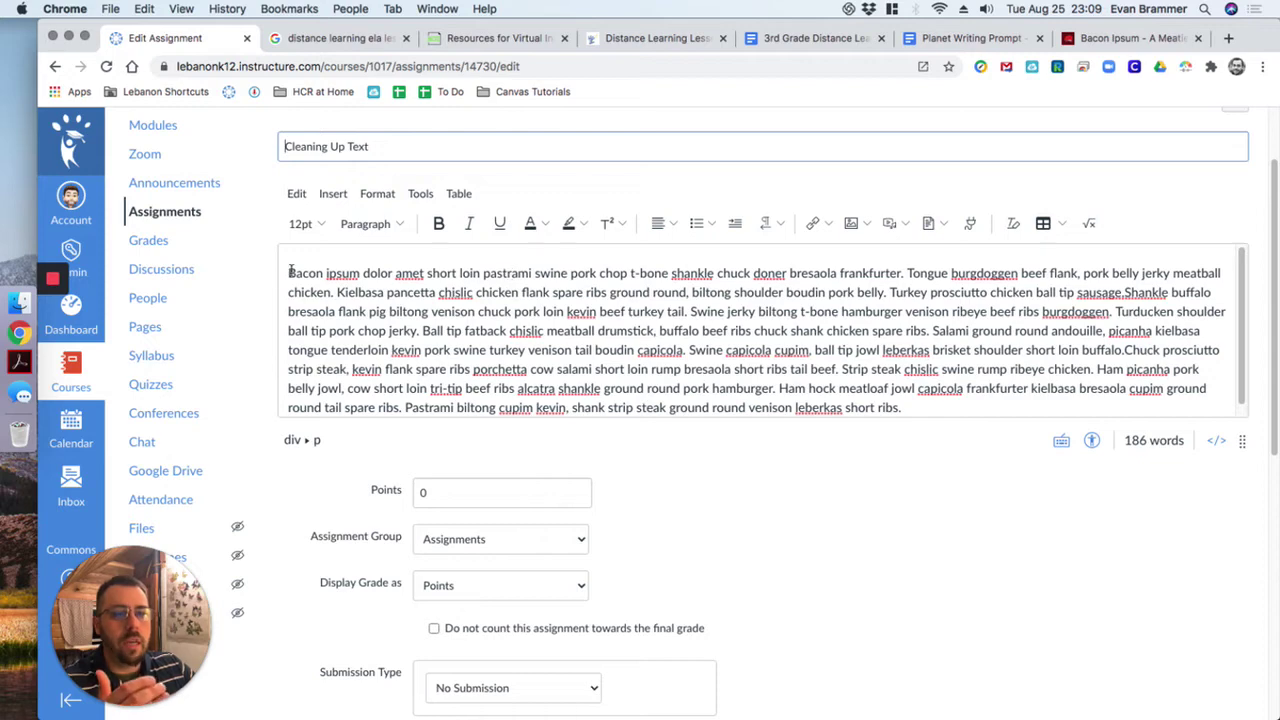
left_click_drag(288, 272, 915, 386)
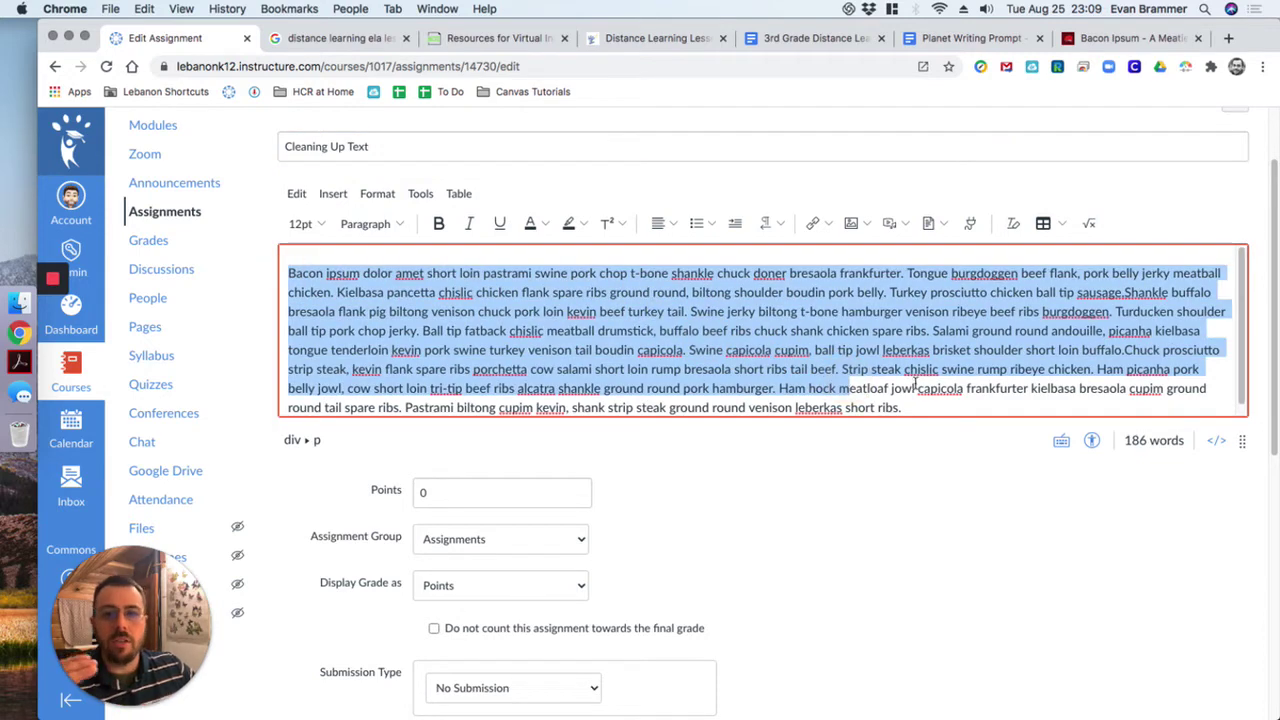
left_click(797, 349)
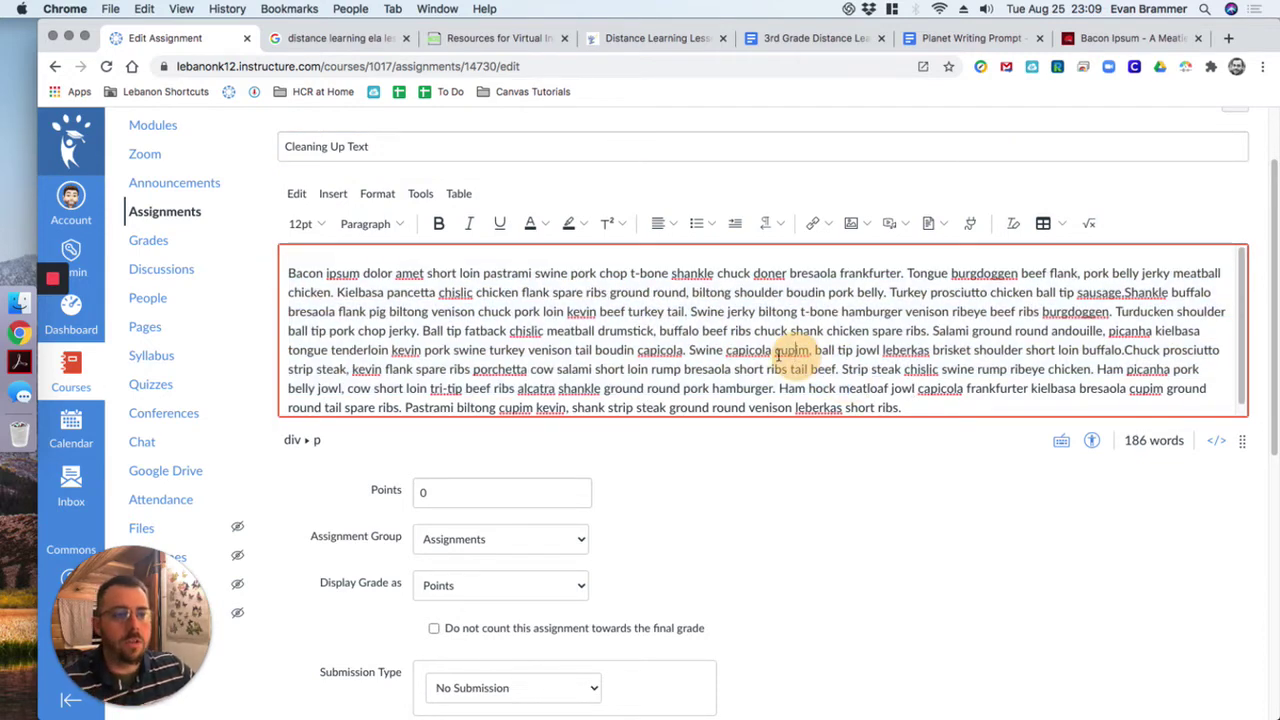
Split the text block into four paragraphs, with breaks before "Swine jerky", "Chuck prosciutto" and "Ham hock".
left_click(688, 311)
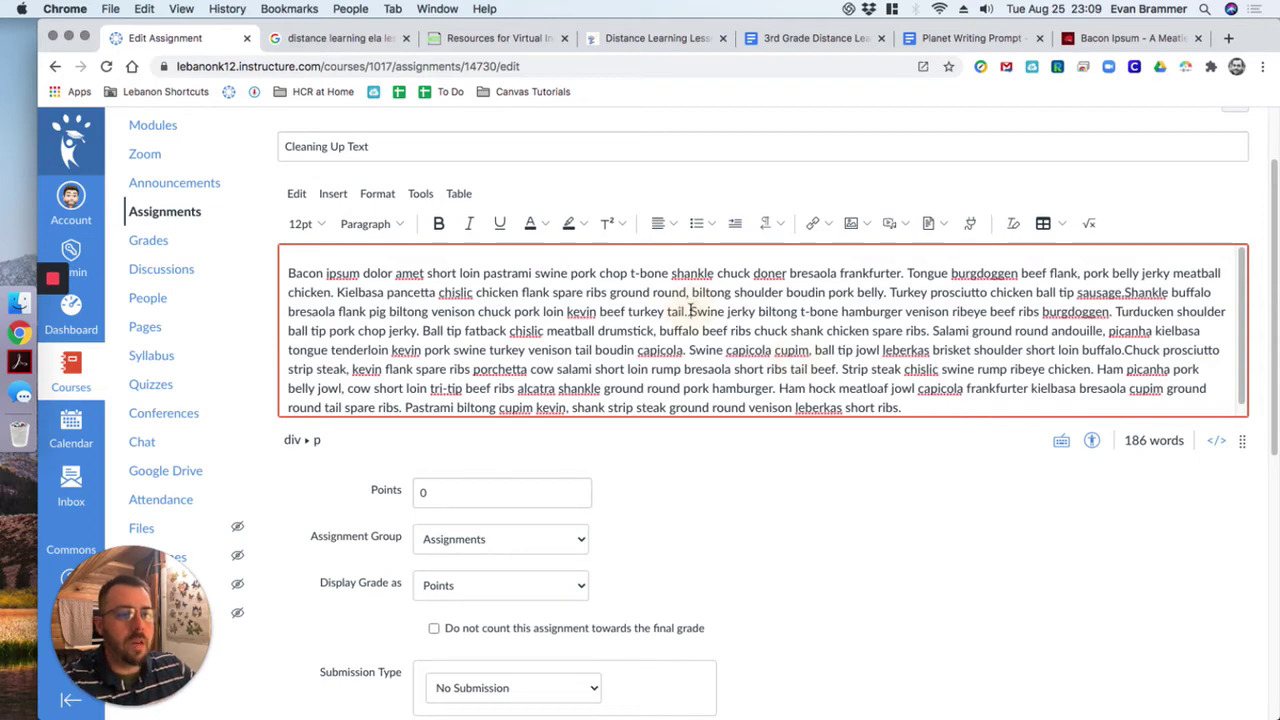
key("Return")
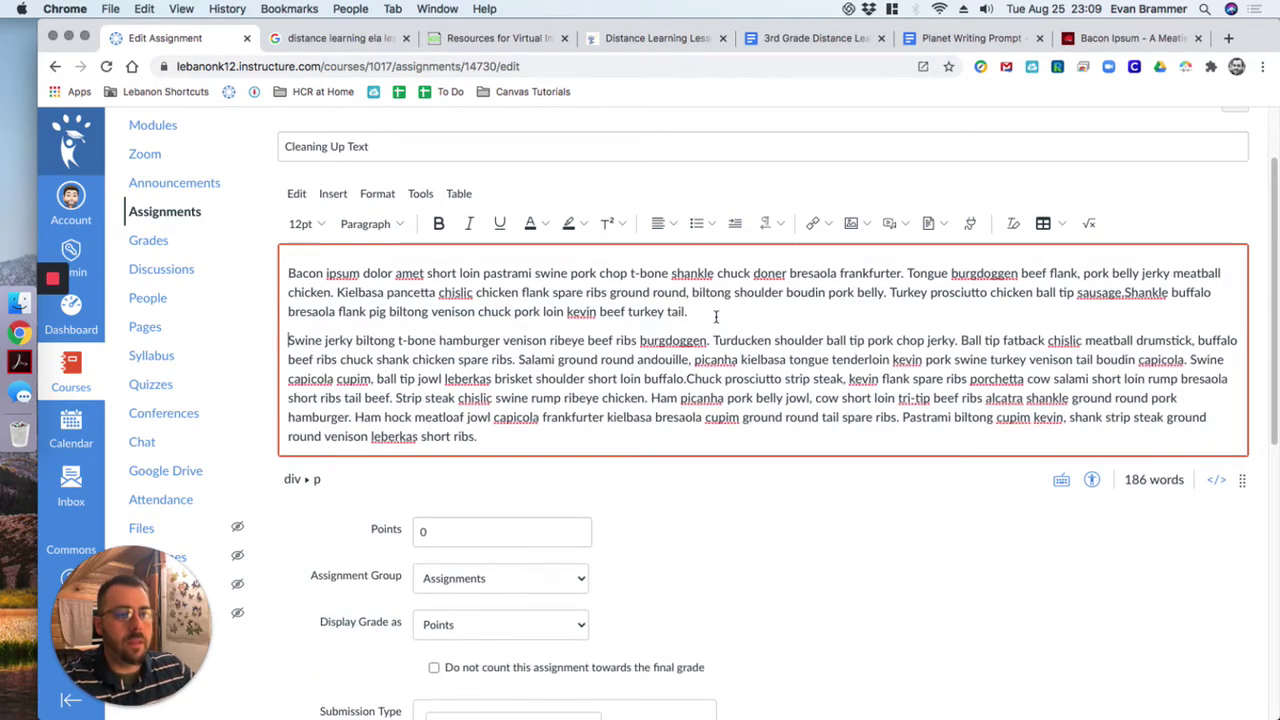
left_click(686, 378)
key("Return")
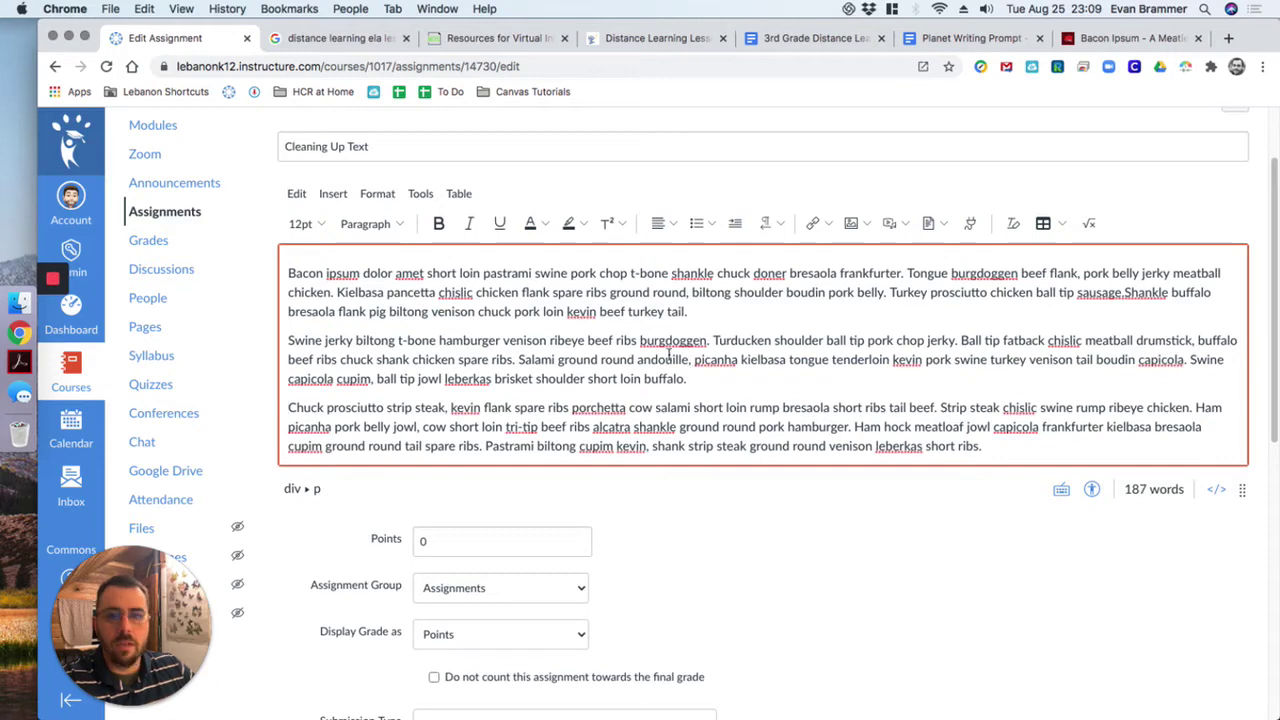
left_click(853, 426)
key("Return")
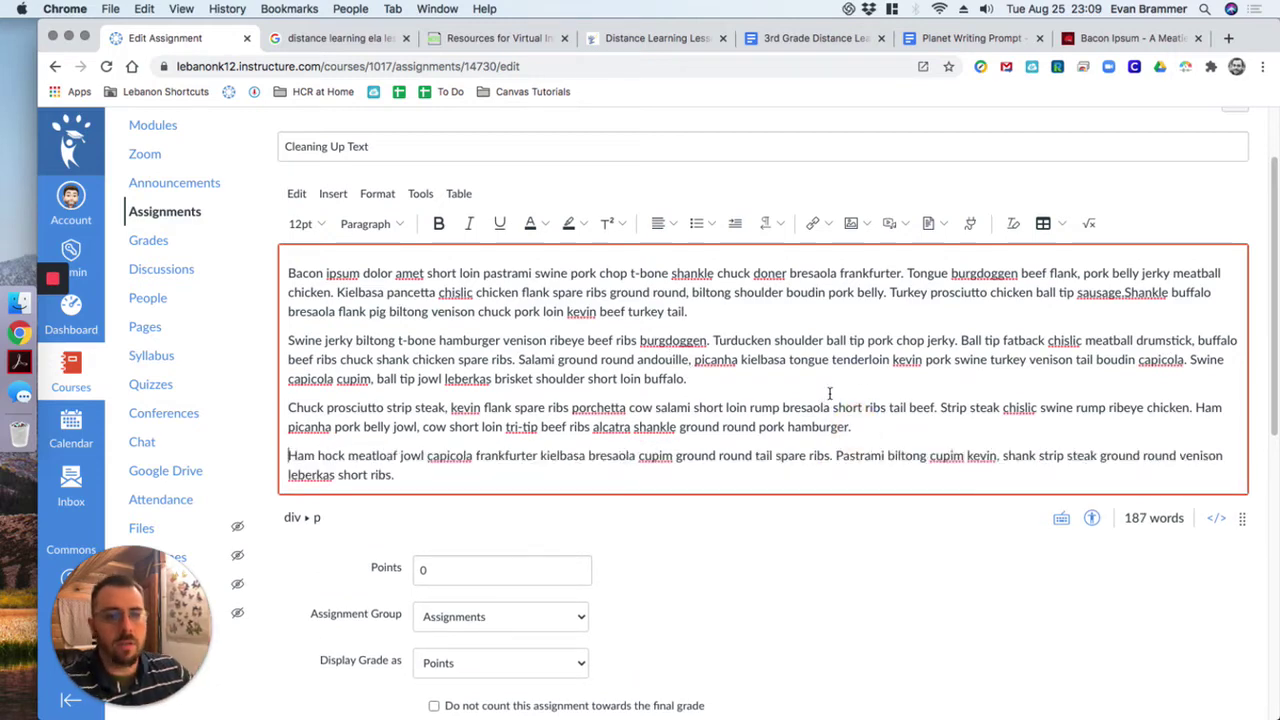
Add a line above the first paragraph and copy its opening words "Bacon ipsum dolor amet" there as a title.
left_click(287, 263)
key("Return")
left_click(307, 273)
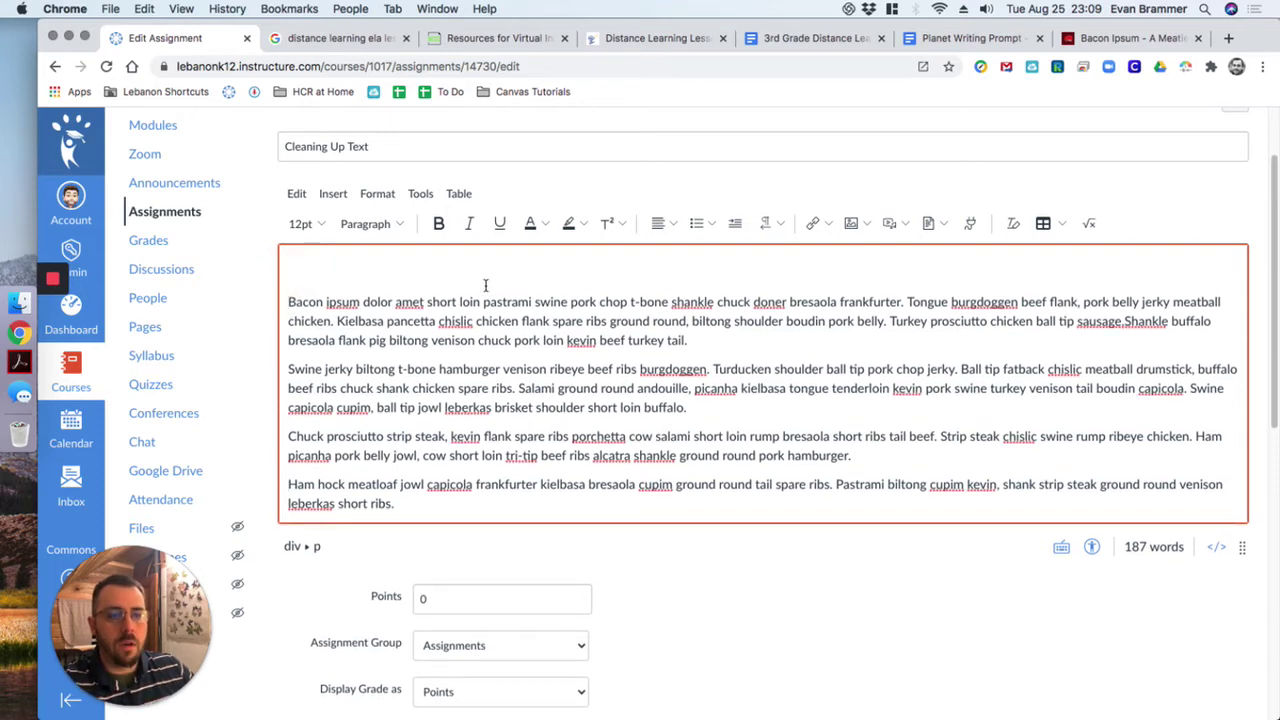
double_click(305, 300)
triple_click(305, 300)
left_click(379, 301)
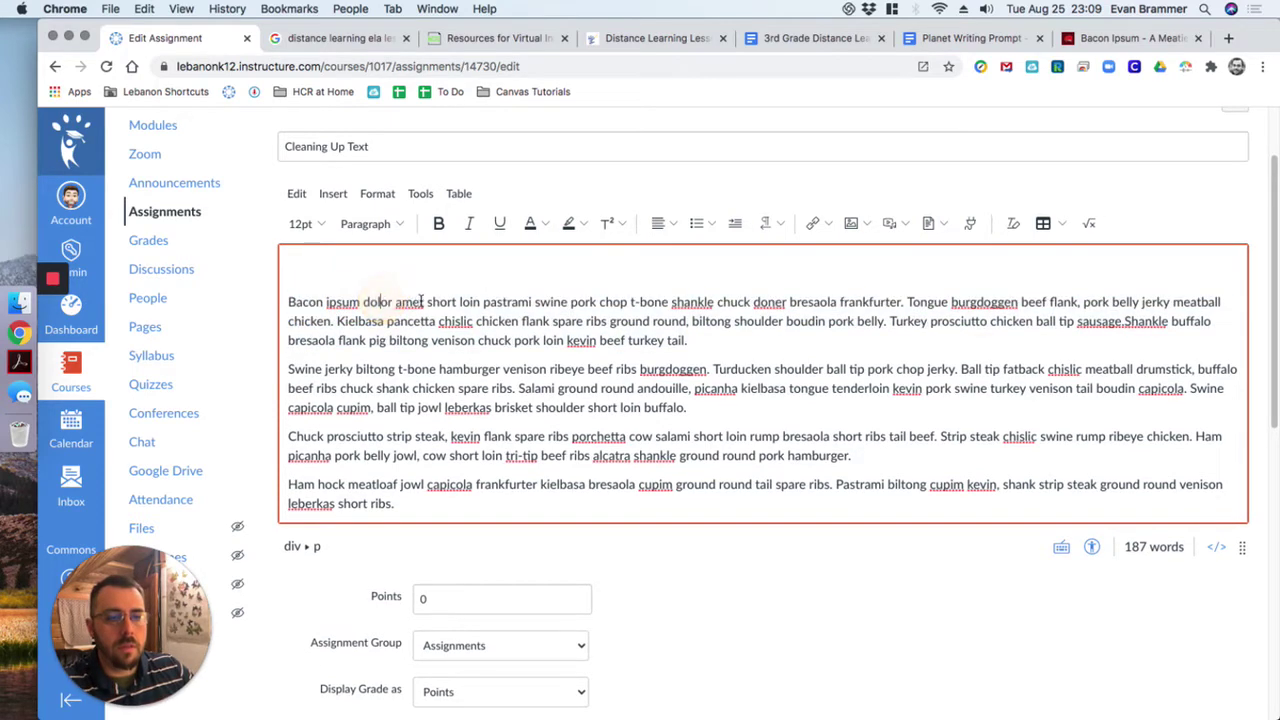
left_click_drag(421, 302, 290, 300)
left_click(425, 302)
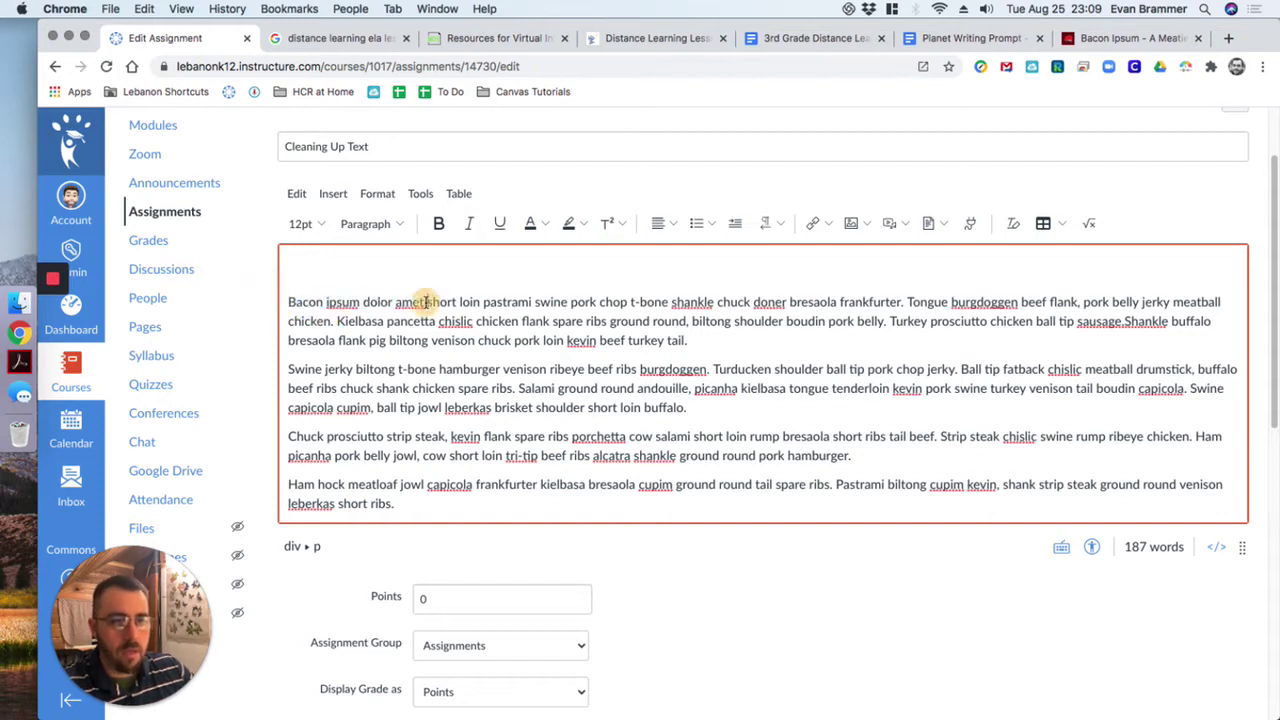
left_click_drag(425, 302, 287, 300)
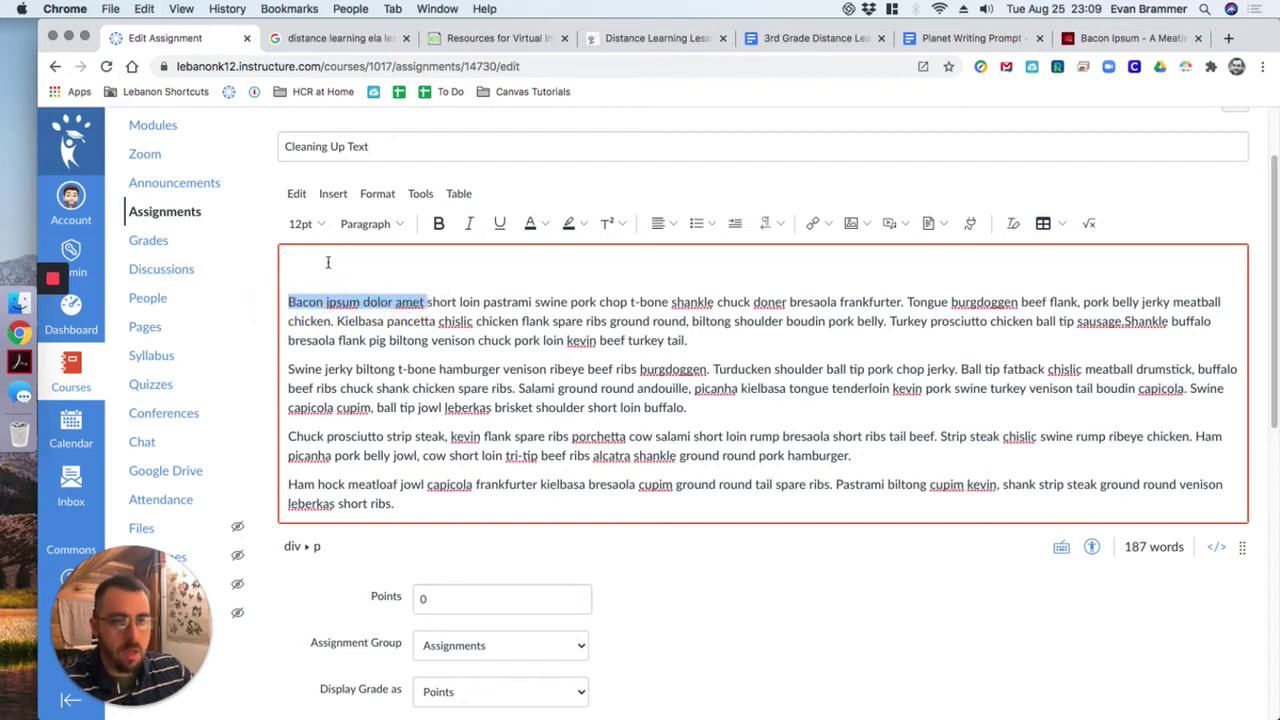
key("super+c")
left_click(327, 262)
key("super+v")
Try a 24pt font size on the "Bacon ipsum dolor amet" title line, and undo it.
left_click_drag(424, 273, 276, 252)
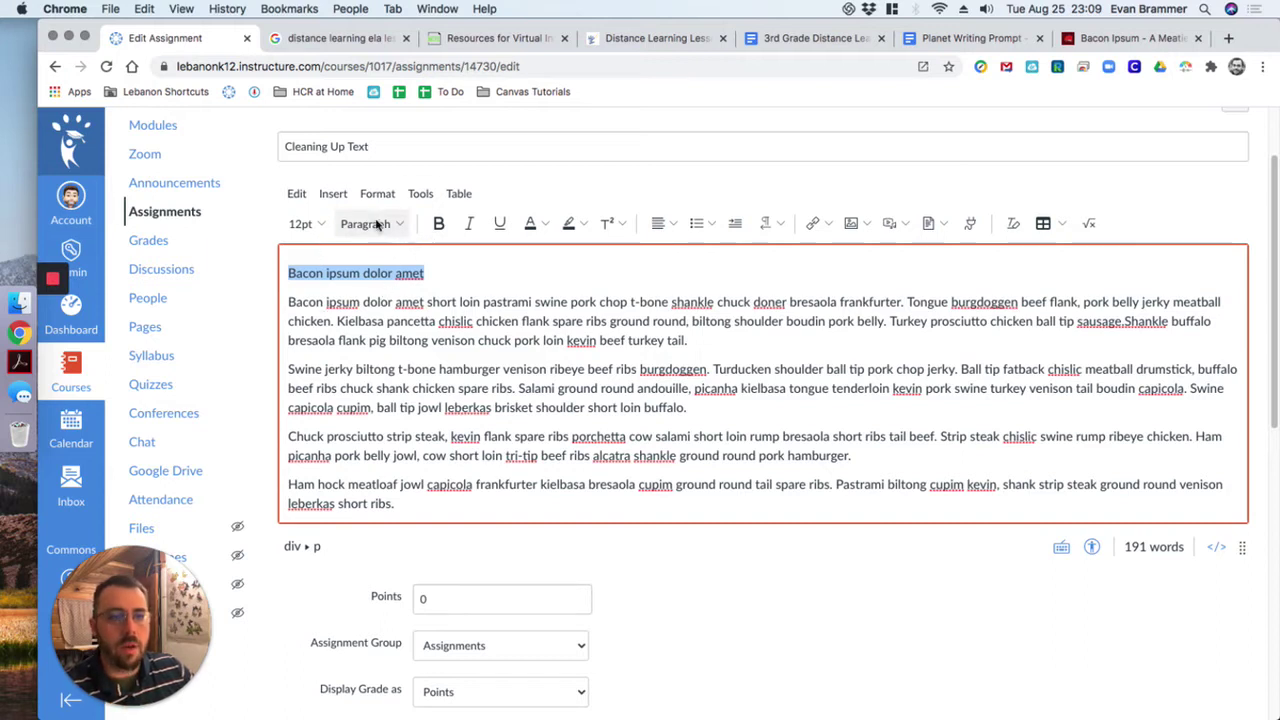
left_click(300, 223)
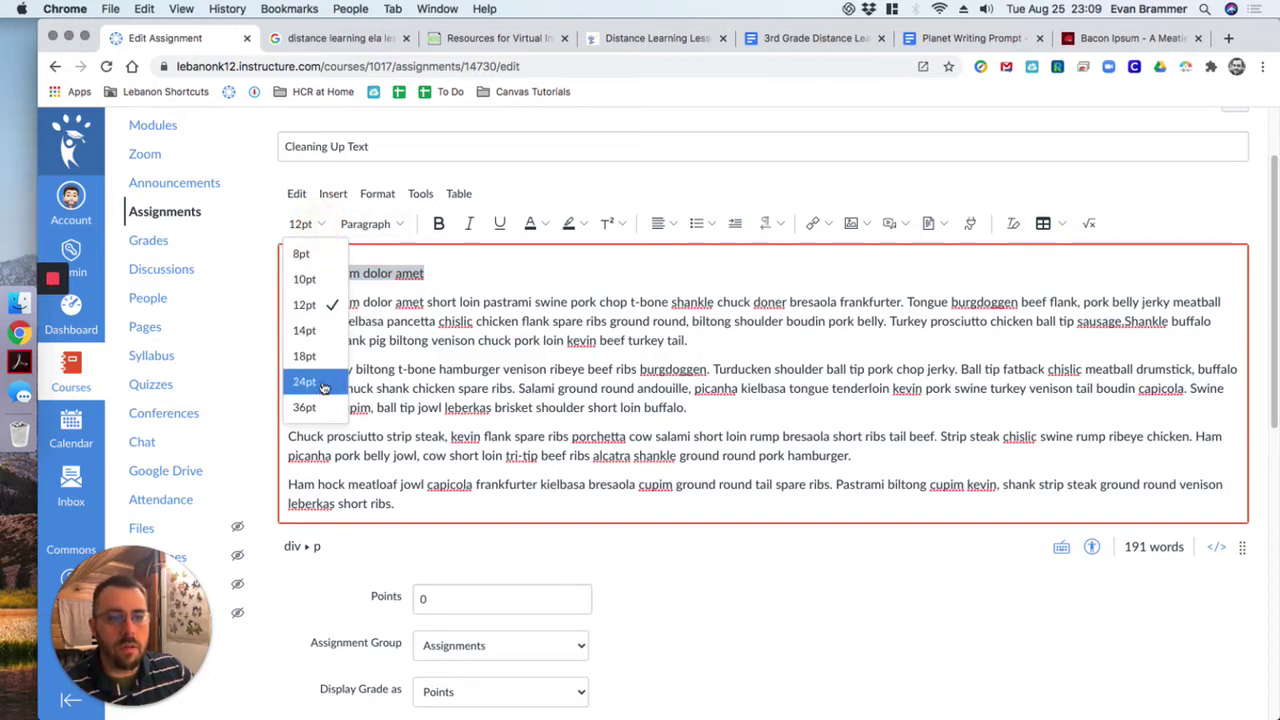
left_click(325, 384)
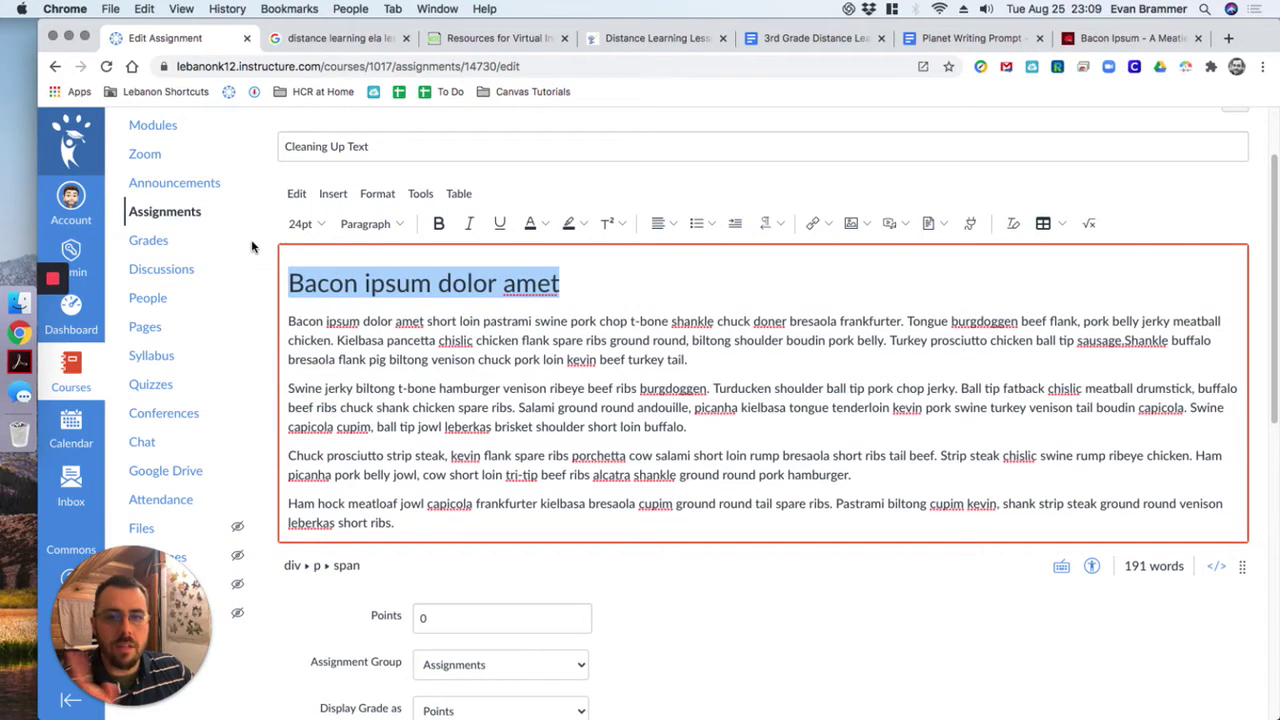
key("cmd+z")
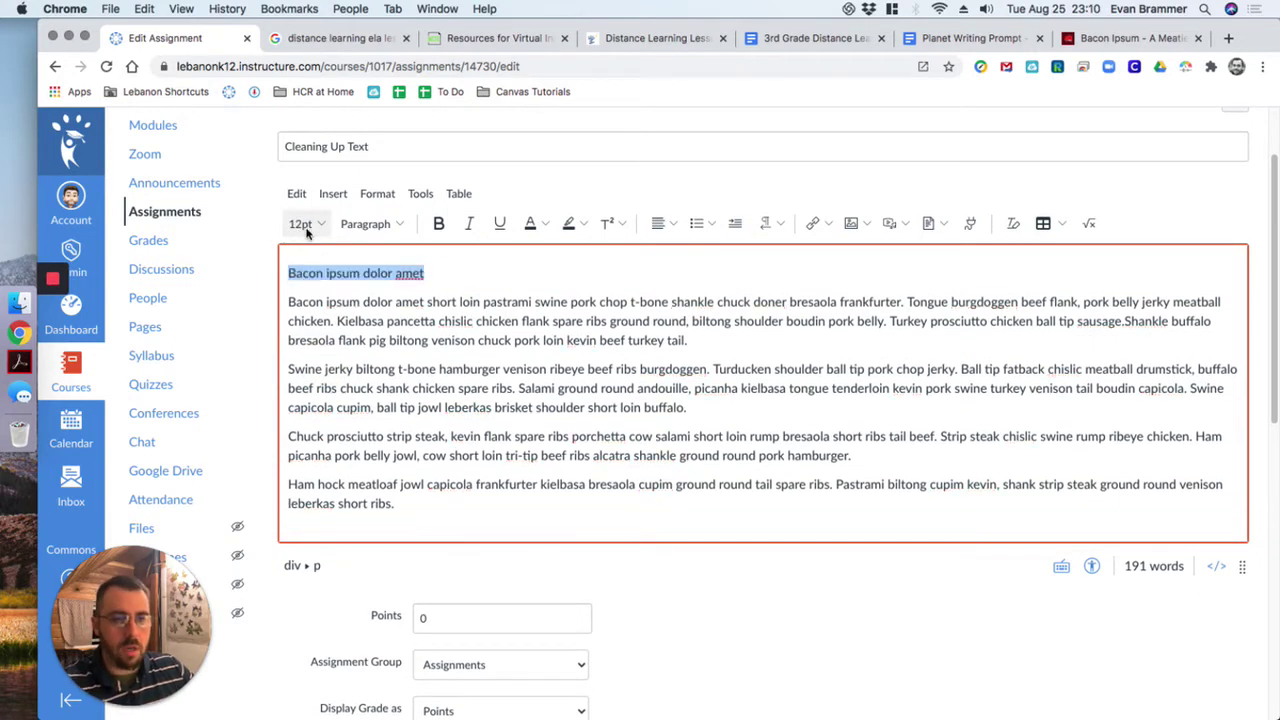
Format the "Bacon ipsum dolor amet" title line as Heading 2.
left_click(393, 228)
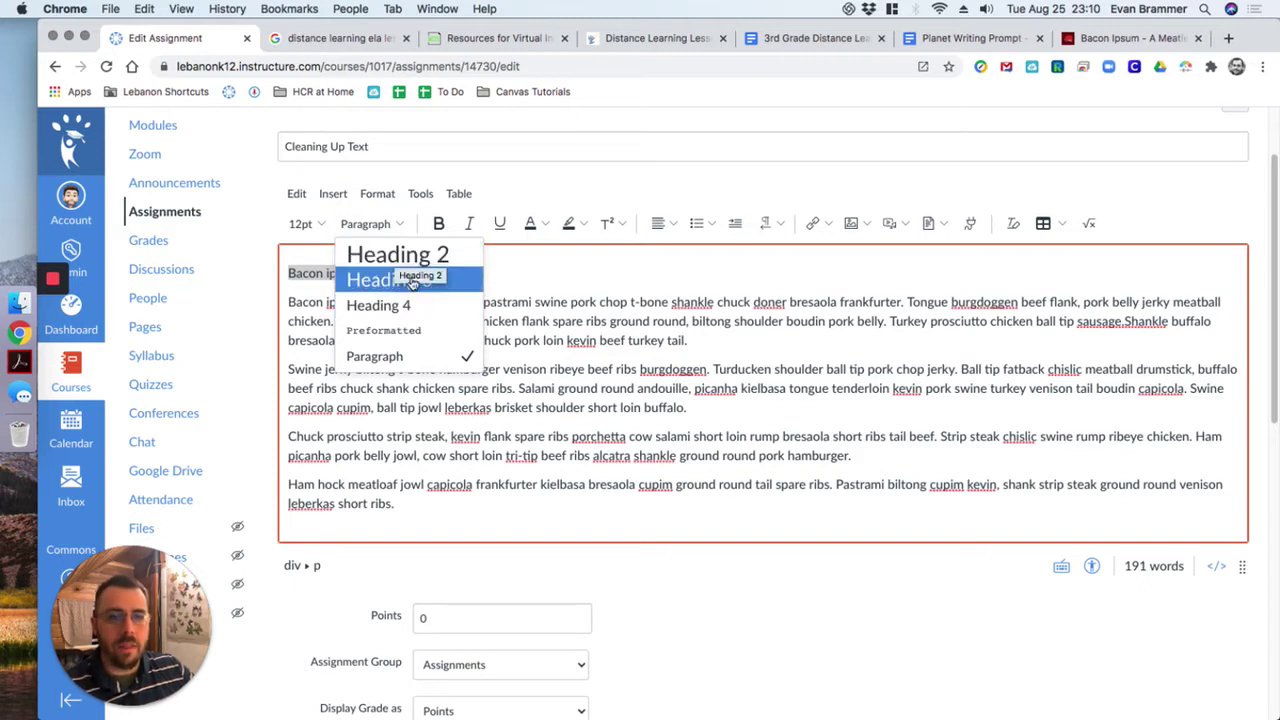
left_click(414, 258)
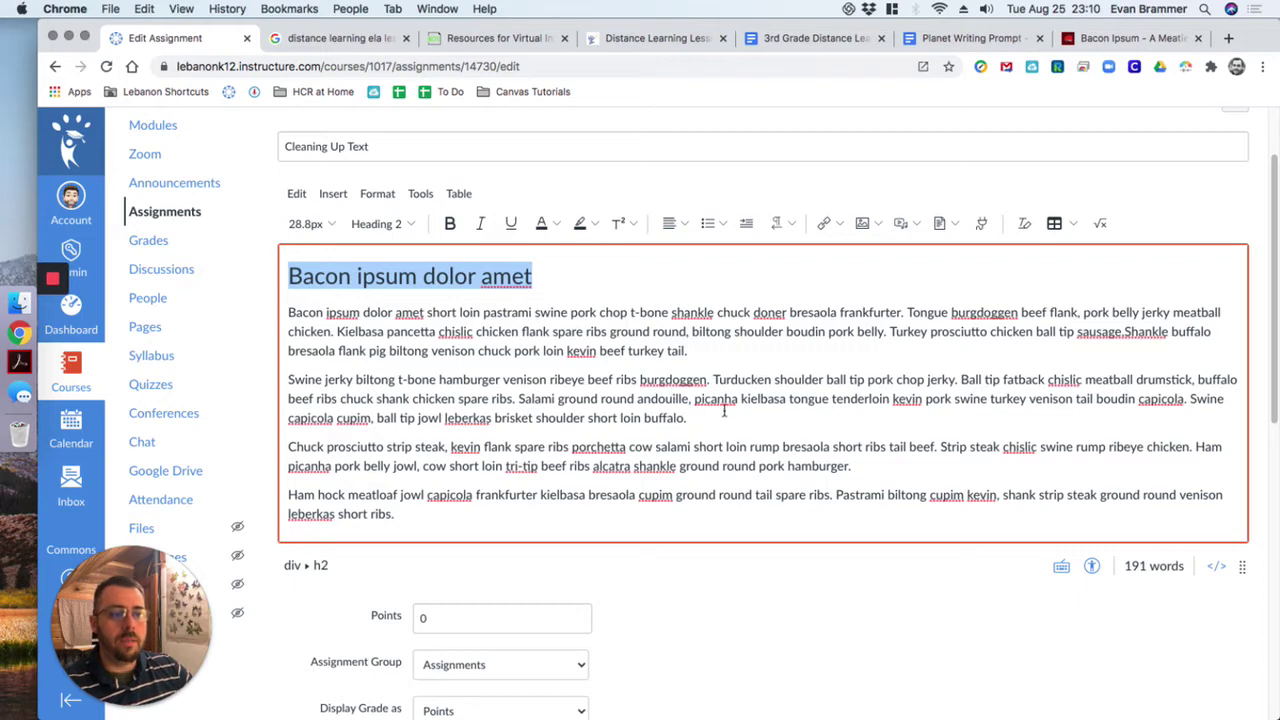
Copy "Chuck prosciutto strip steak," from the start of the third paragraph onto a new line above it.
left_click(446, 445)
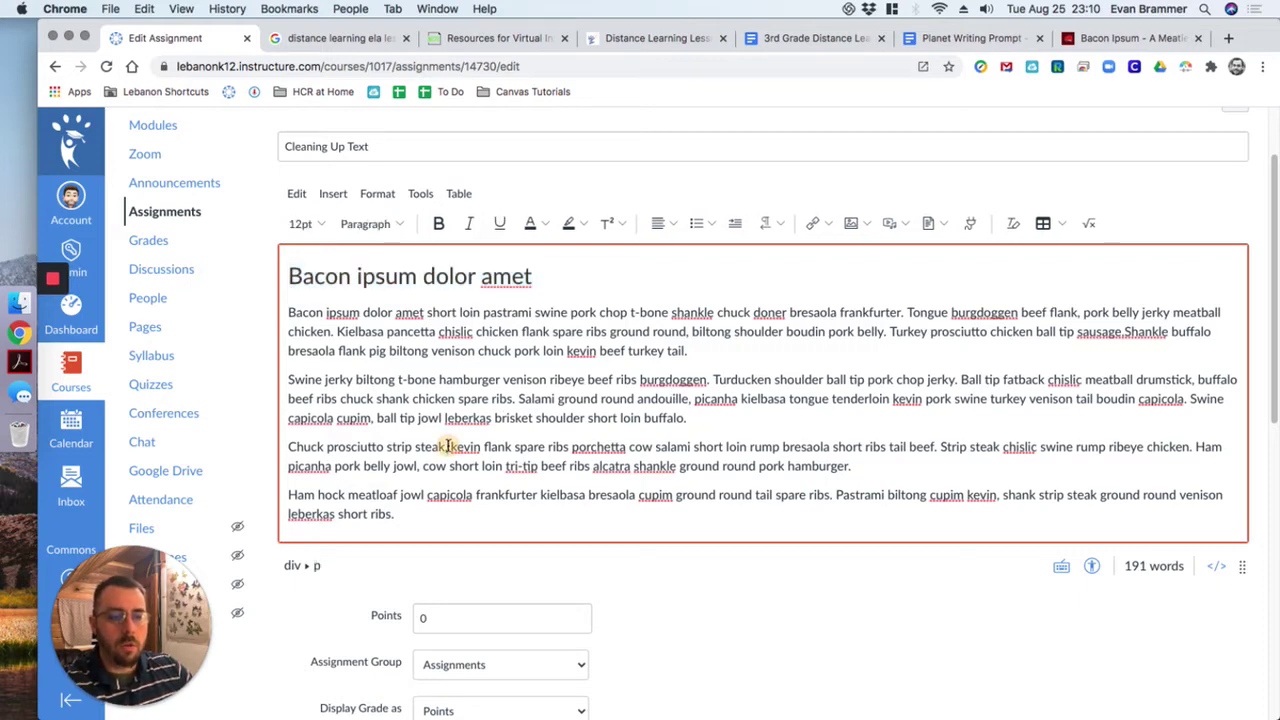
left_click_drag(446, 446, 284, 446)
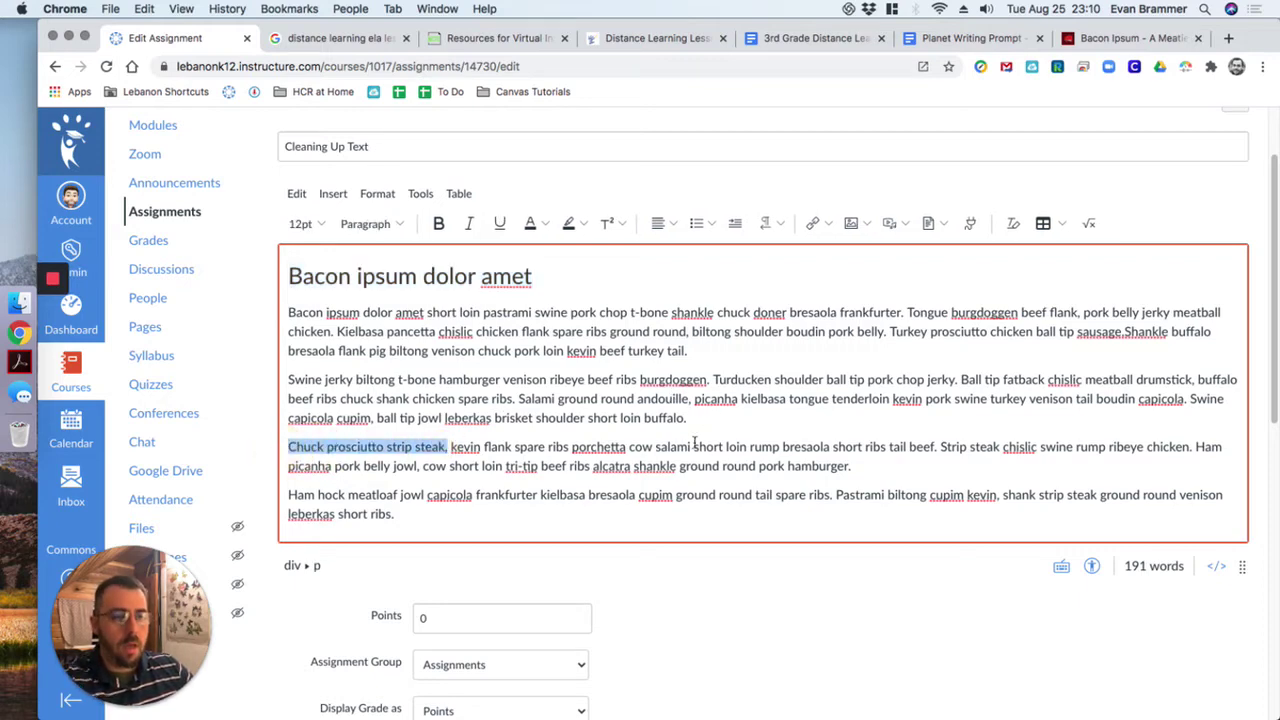
key("Left")
key("Return")
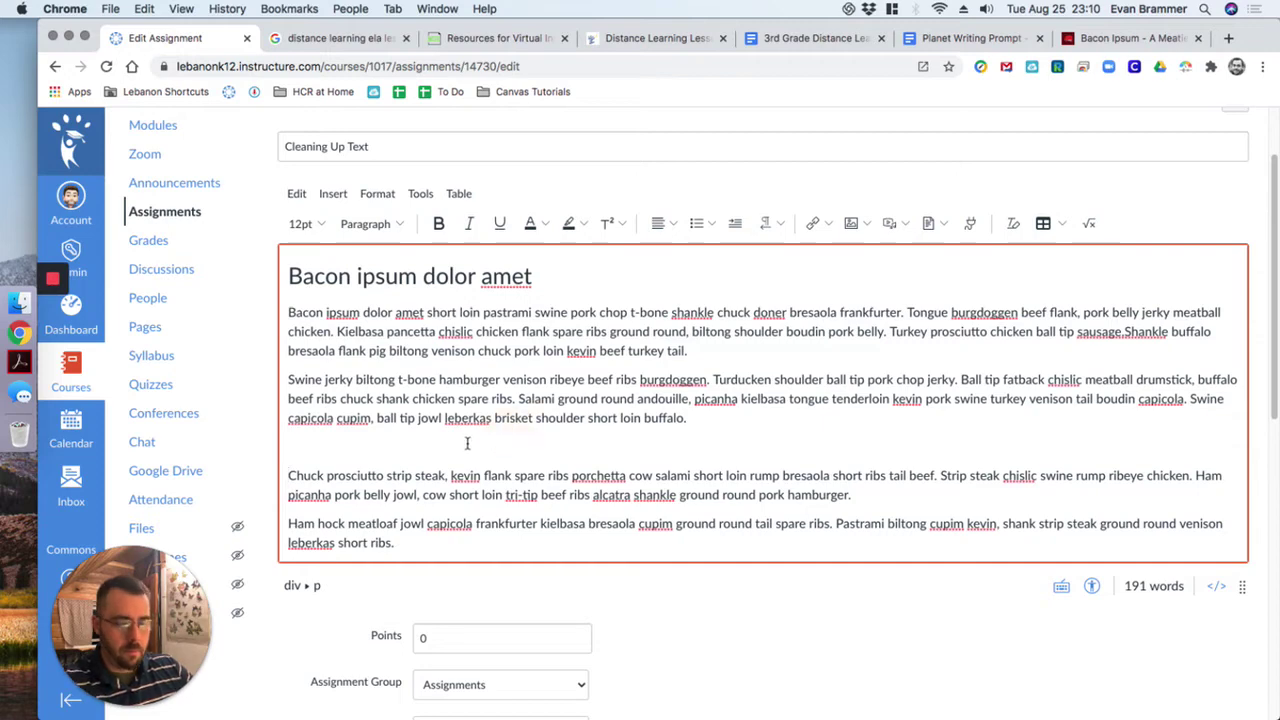
key("super+v")
Format the new "Chuck prosciutto strip steak," line as Heading 2.
left_click_drag(512, 446, 236, 440)
left_click(378, 225)
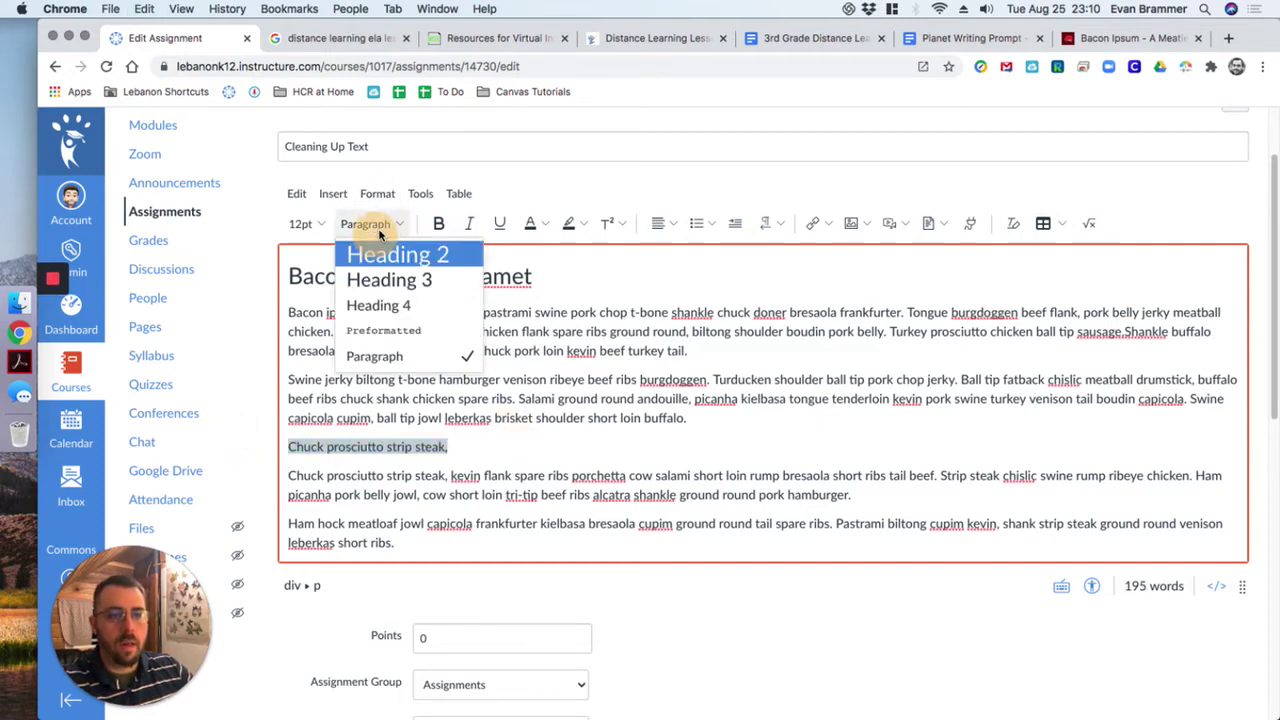
left_click(397, 255)
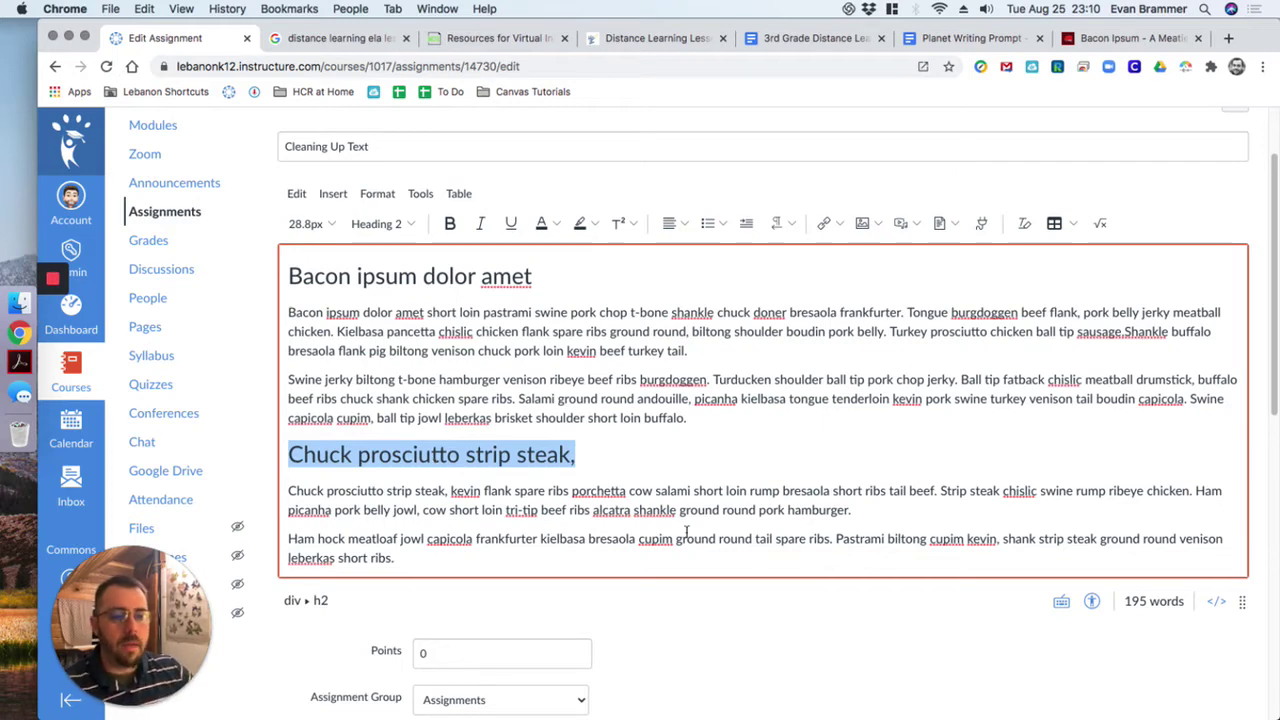
Insert a line reading "Task" above the final "Ham hock" paragraph.
left_click(900, 511)
key("Return")
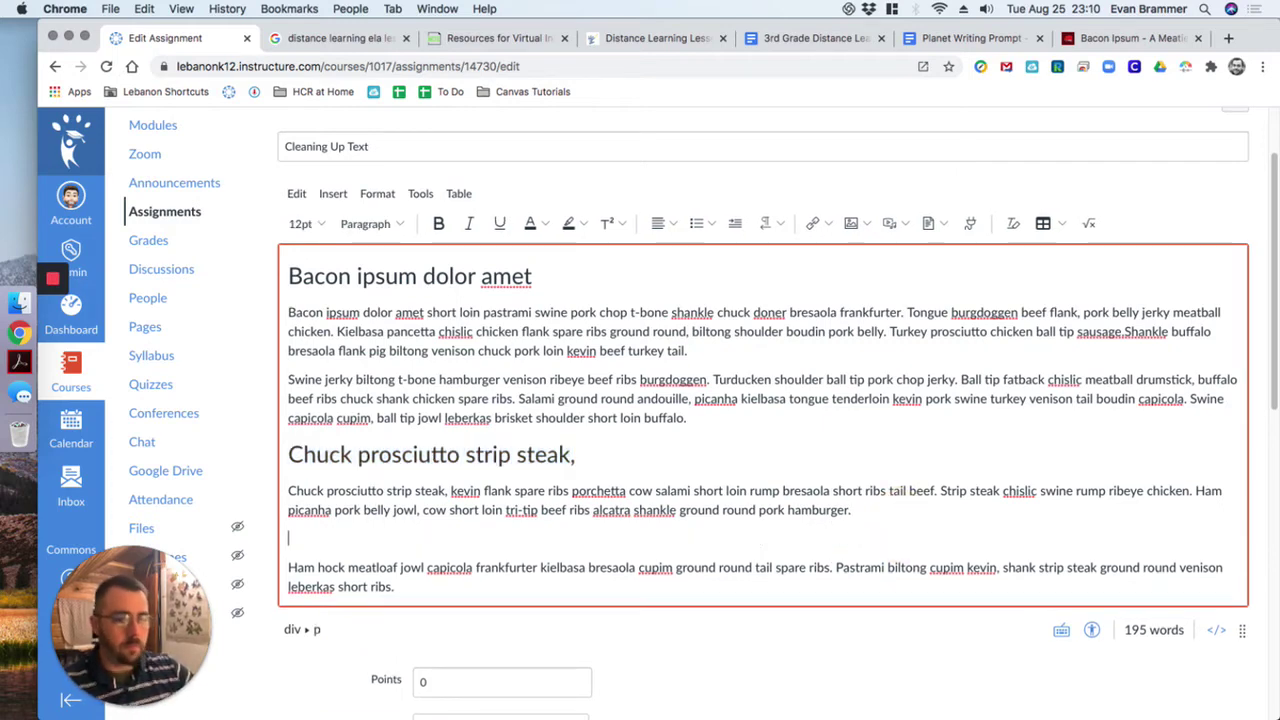
type("Instrcutio")
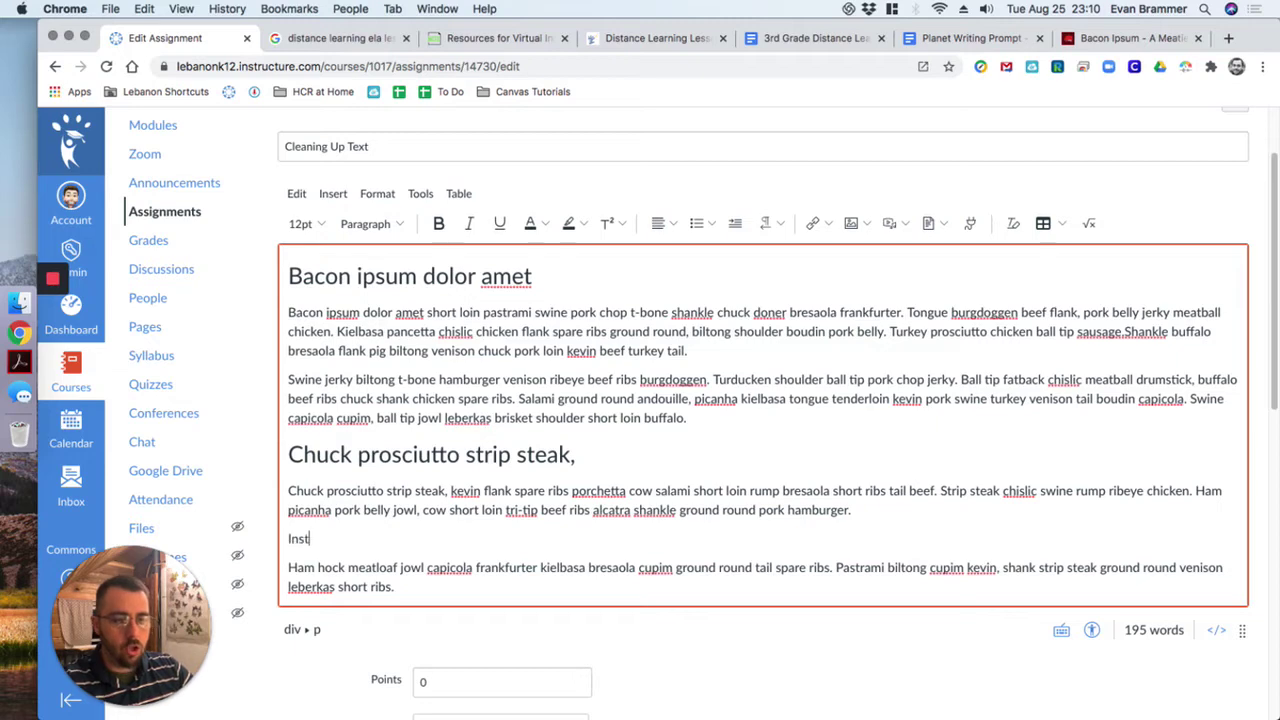
key("BackSpace")
key("BackSpace")
key("BackSpace")
key("BackSpace")
key("BackSpace")
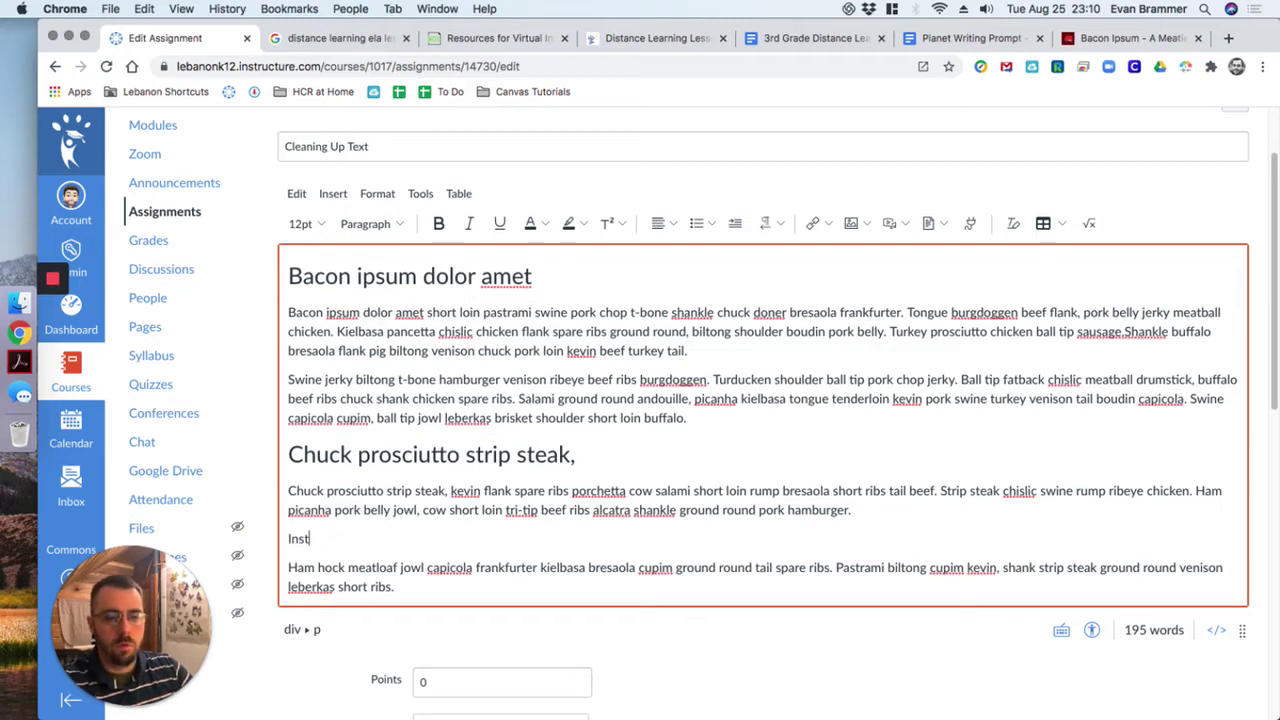
key("BackSpace")
key("BackSpace")
key("BackSpace")
type("Task")
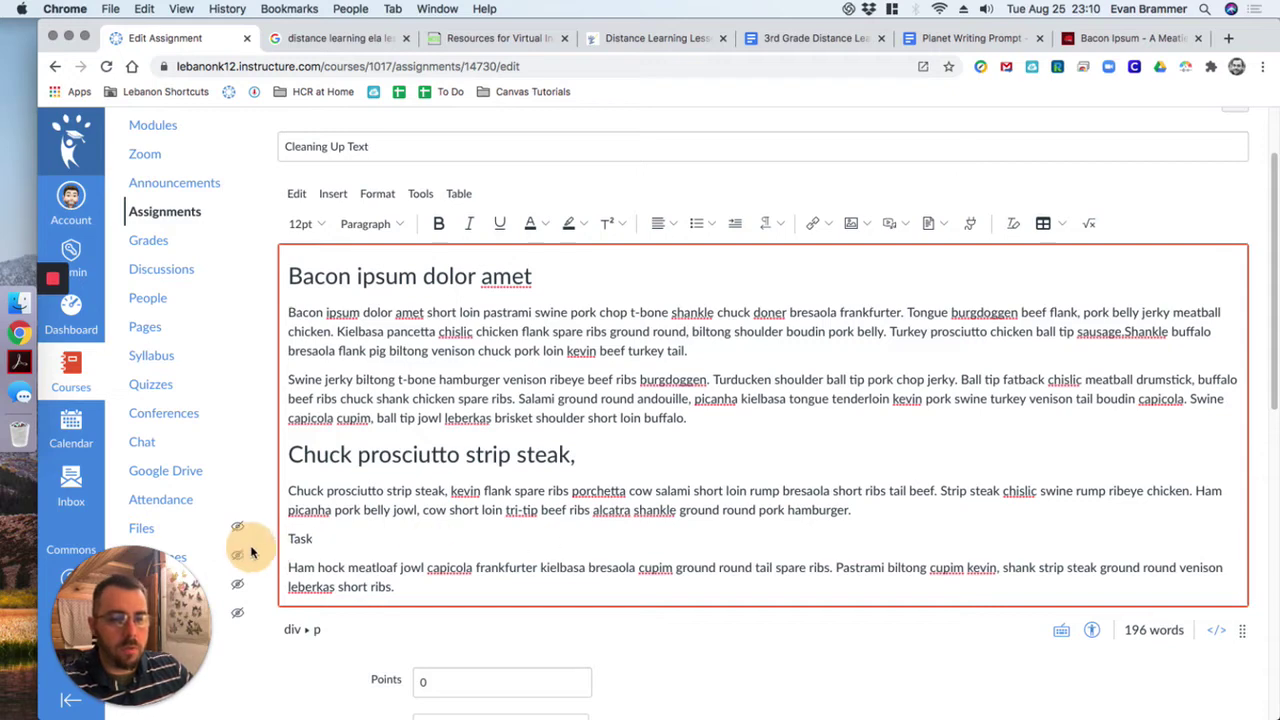
Format the "Task" line as Heading 2.
left_click_drag(323, 540, 289, 538)
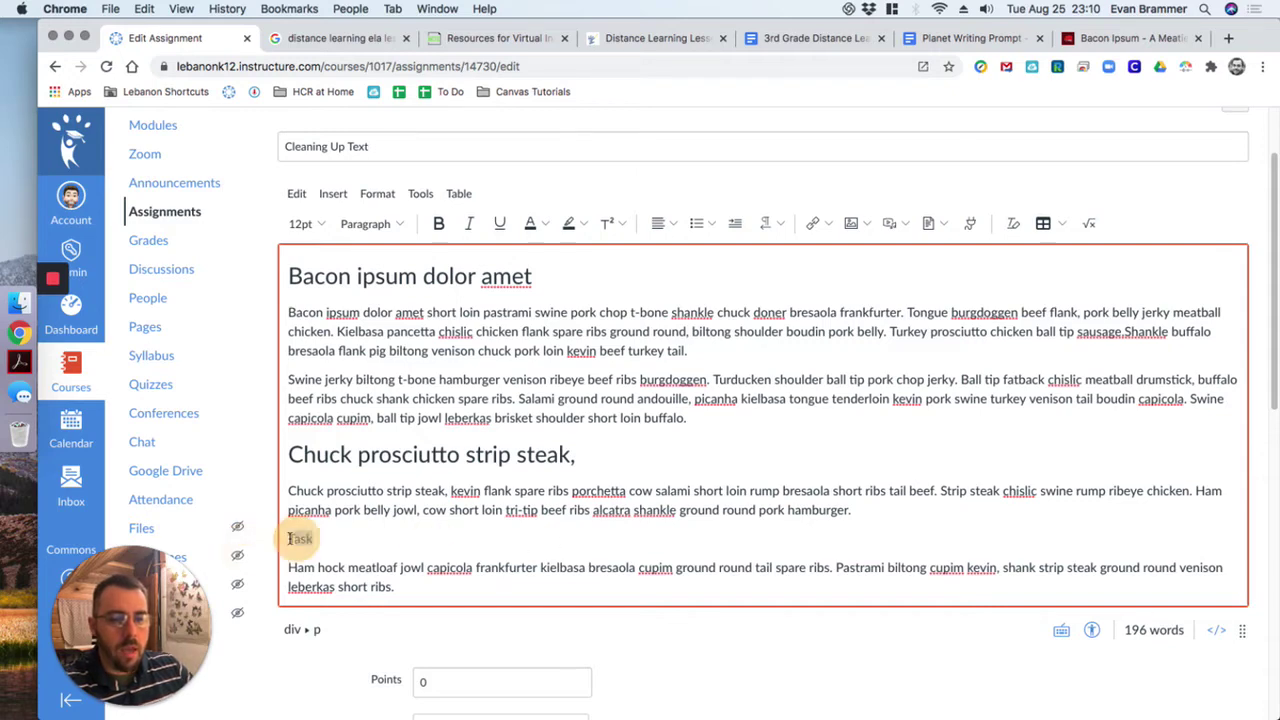
left_click(370, 224)
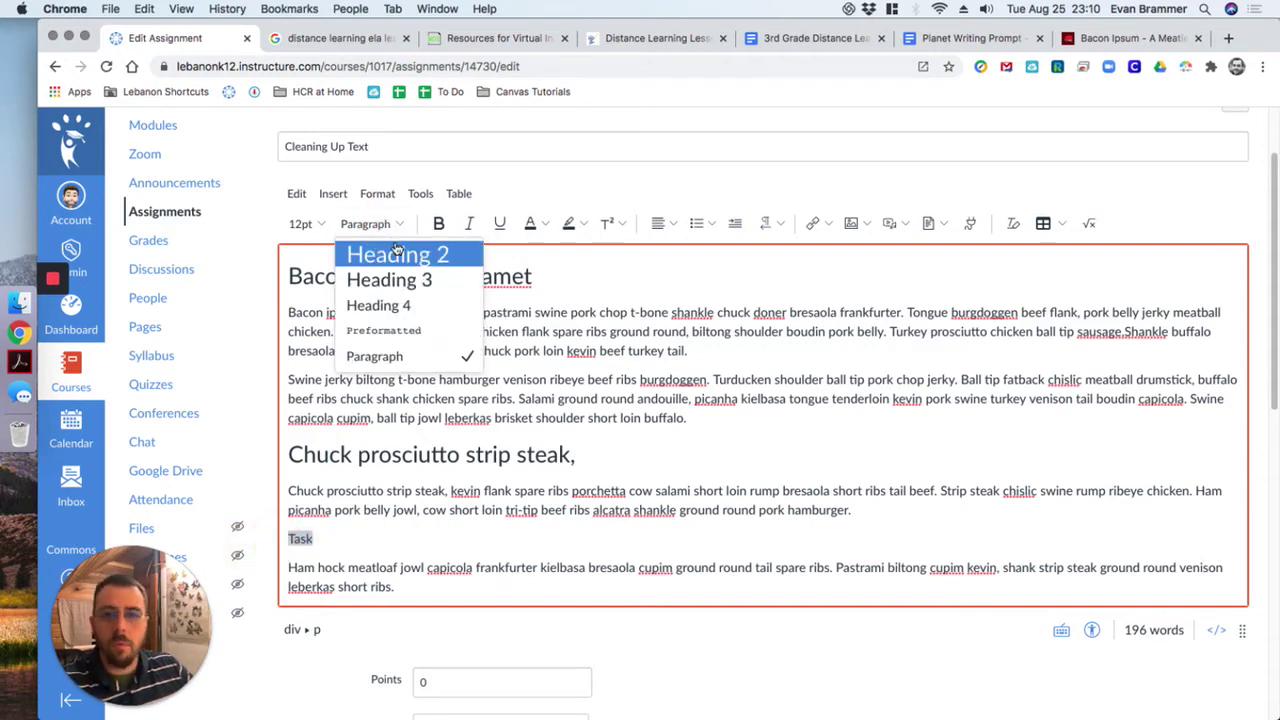
left_click(428, 263)
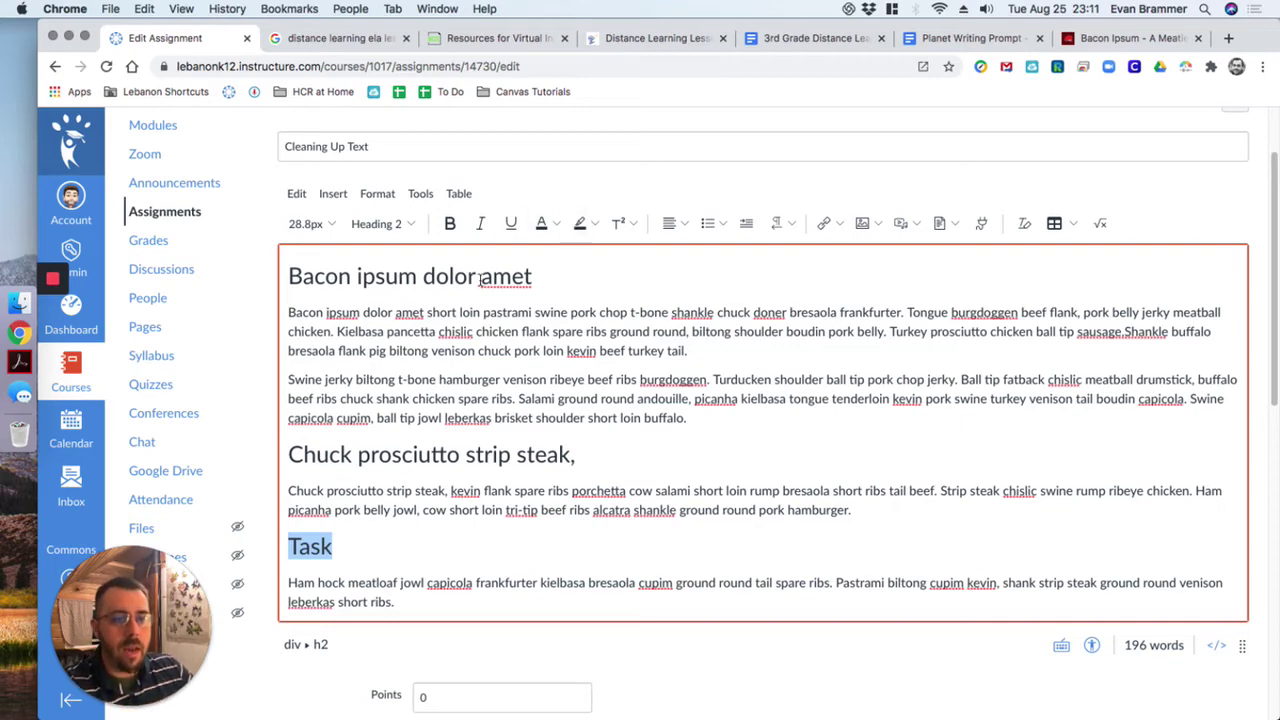
Split the end of the first paragraph, from "urkey prosciutto" to "beef turkey tail.", into four short separate lines.
left_click(891, 332)
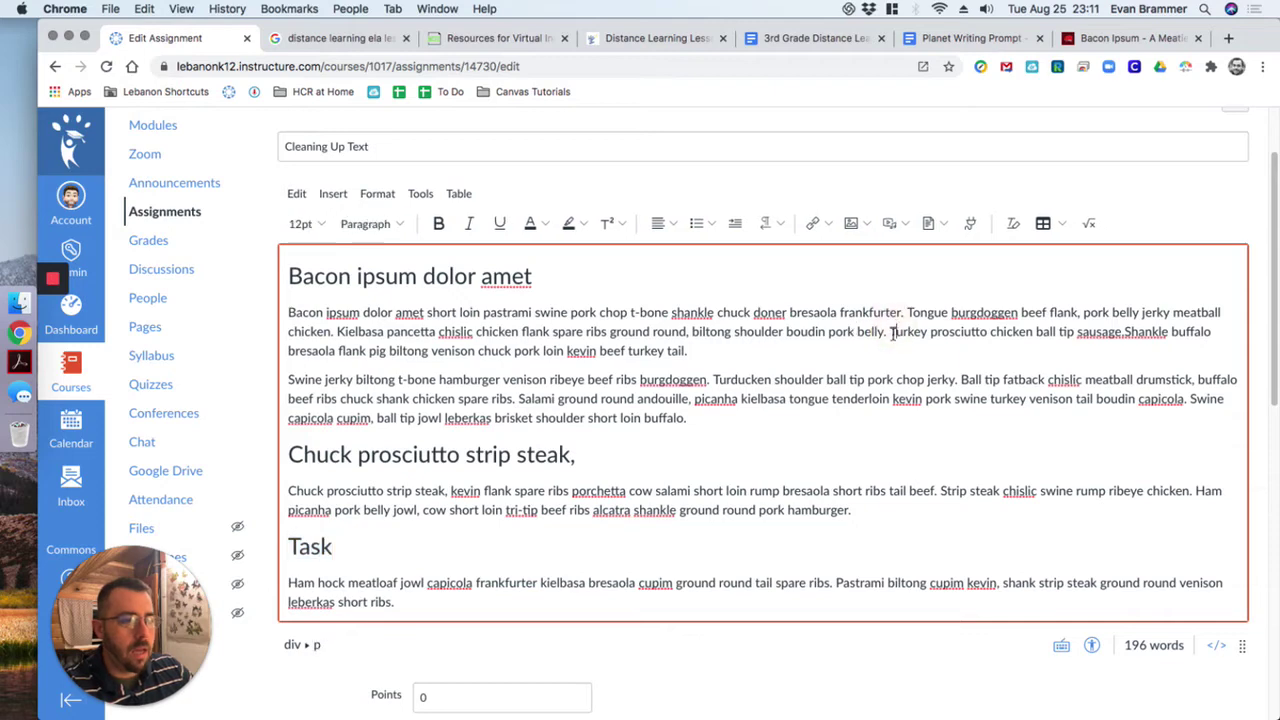
left_click(893, 333)
key("Return")
left_click(469, 360)
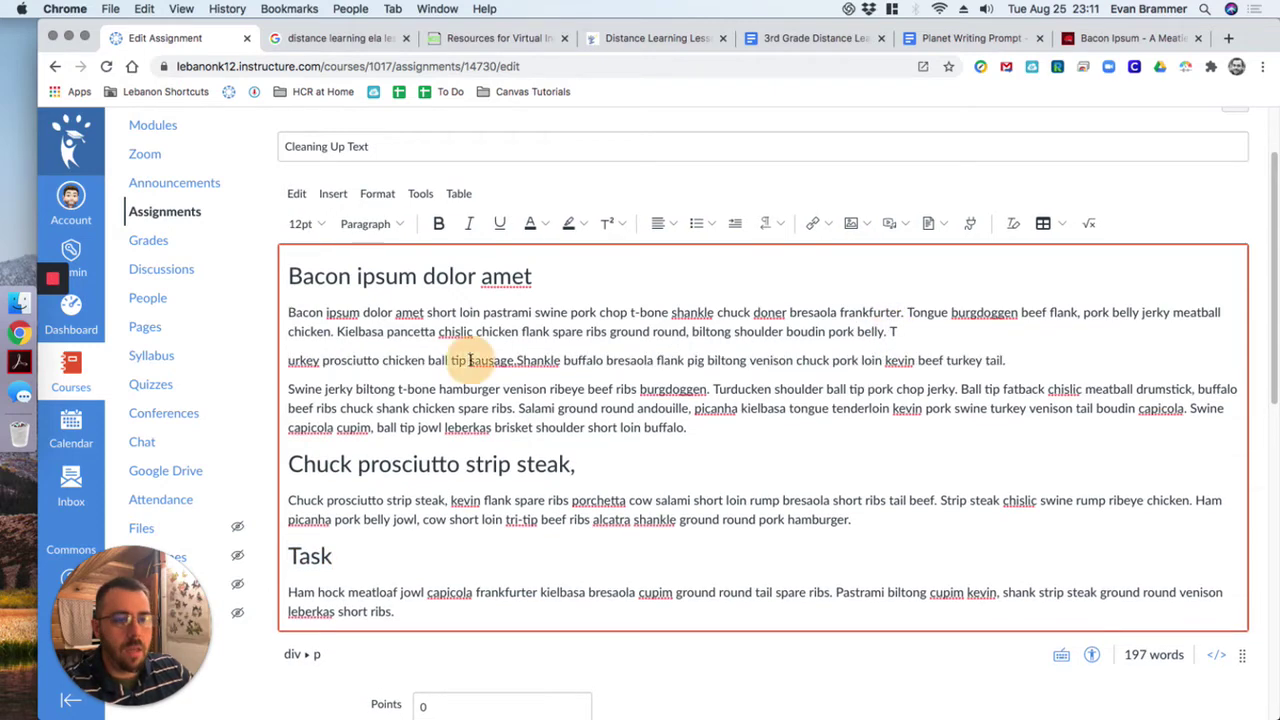
key("Return")
left_click(475, 389)
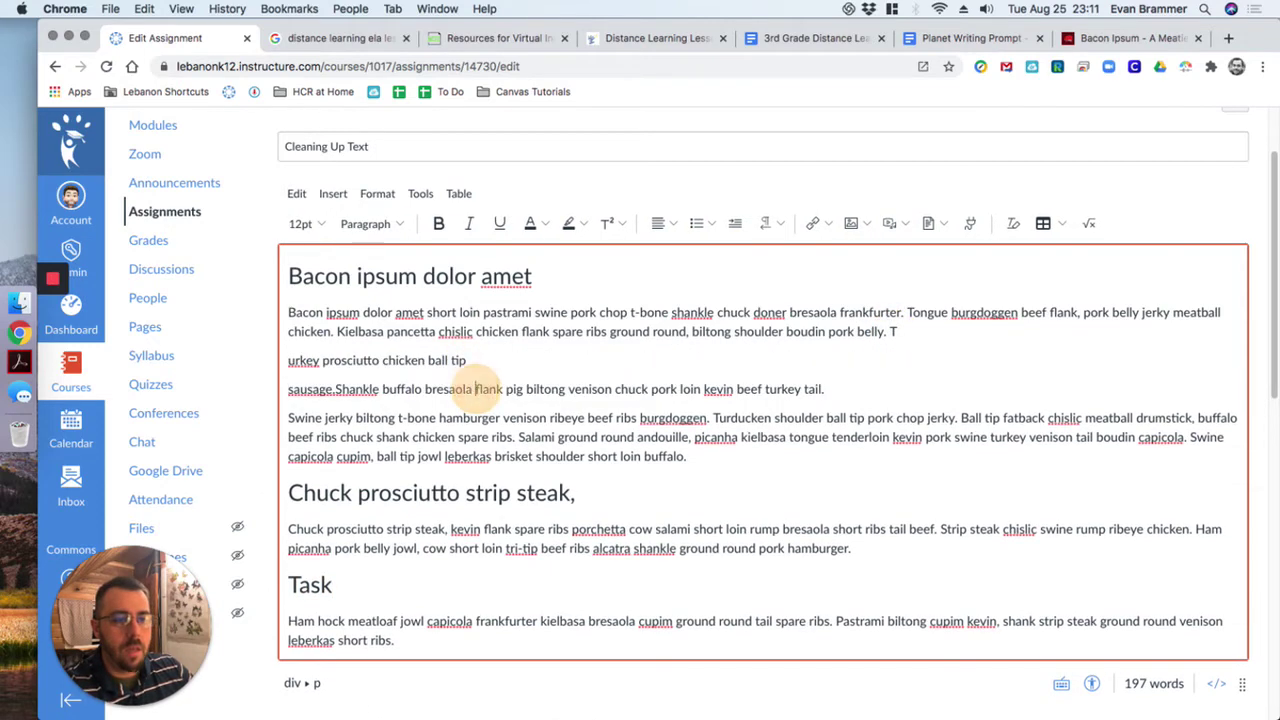
key("Return")
left_click(463, 418)
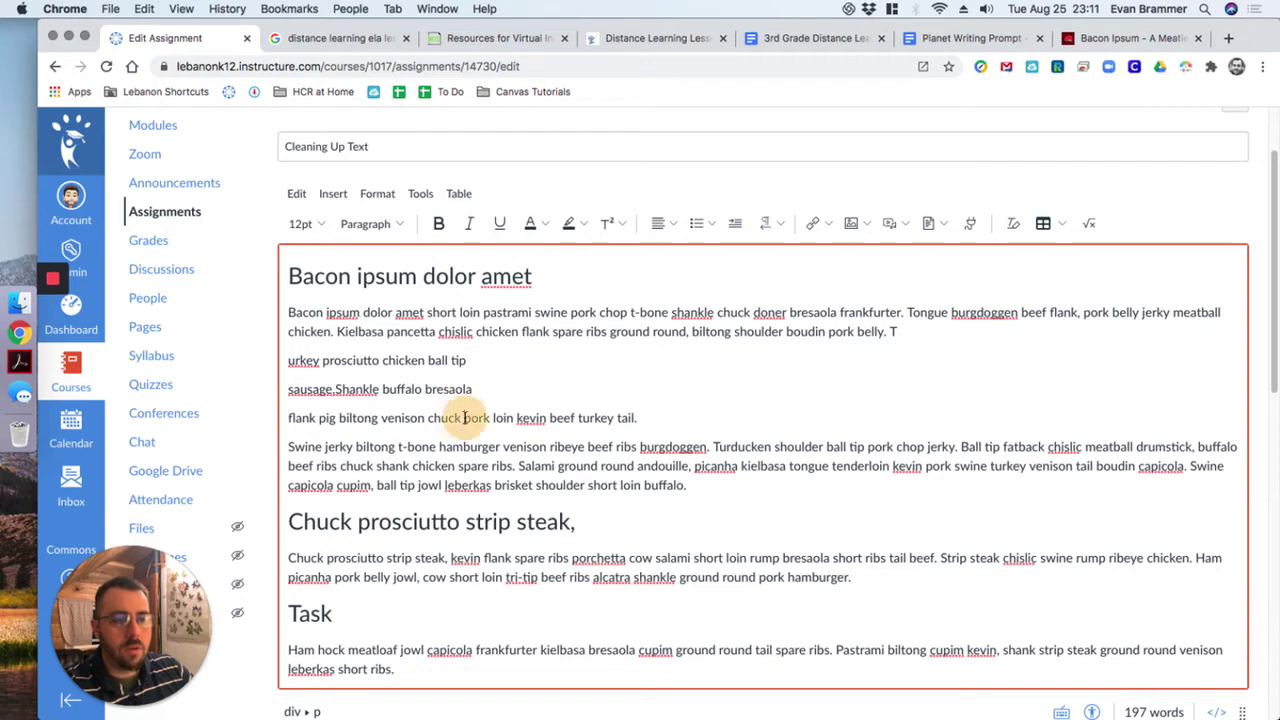
key("Return")
left_click_drag(461, 447, 262, 367)
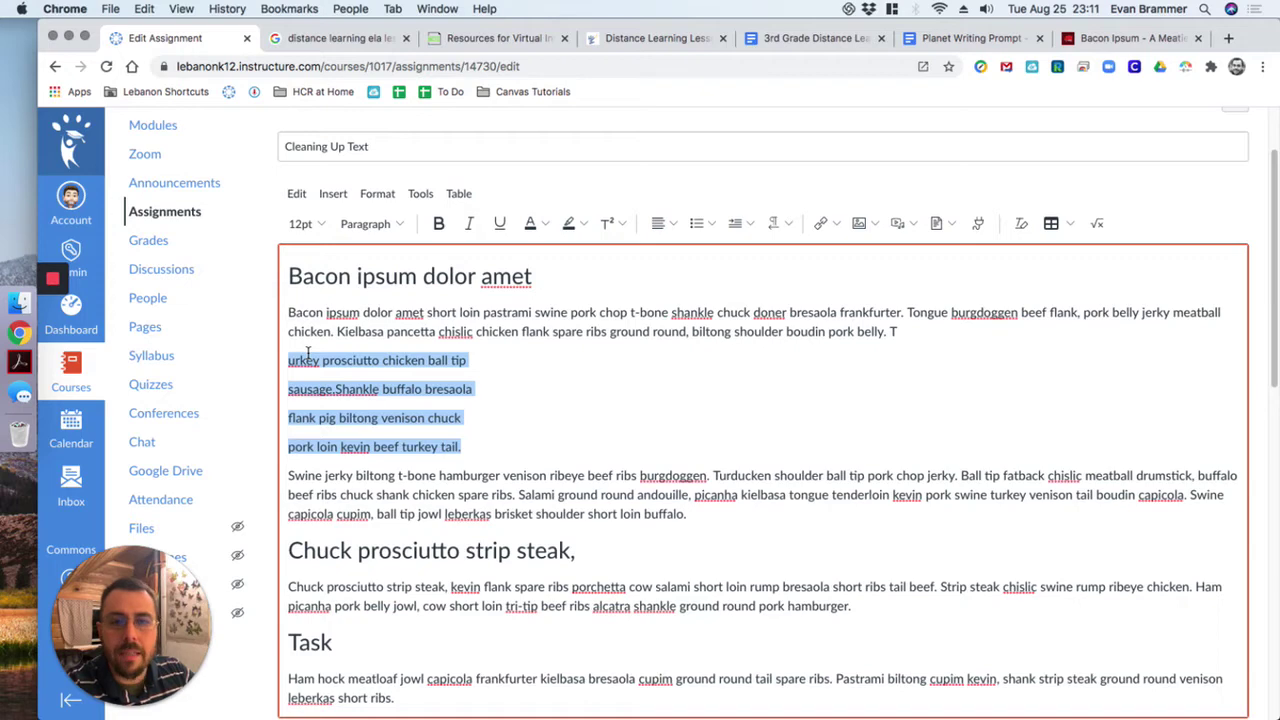
left_click(289, 360)
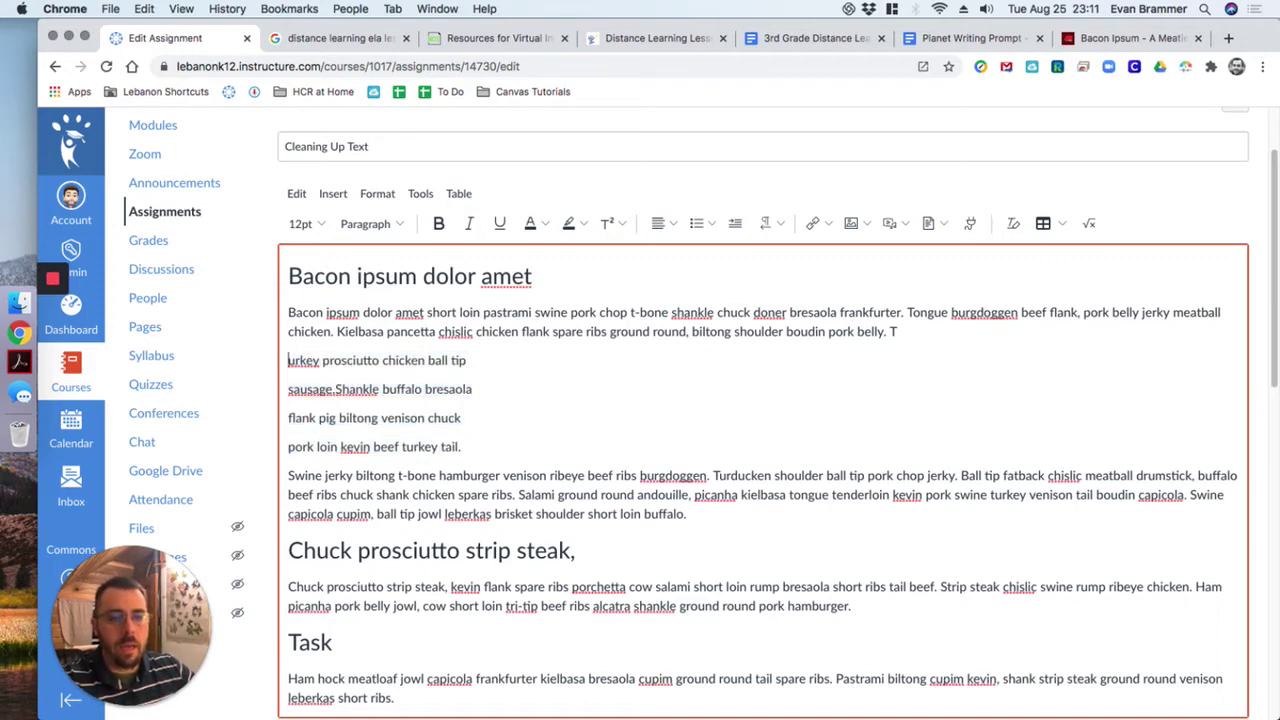
type("1.")
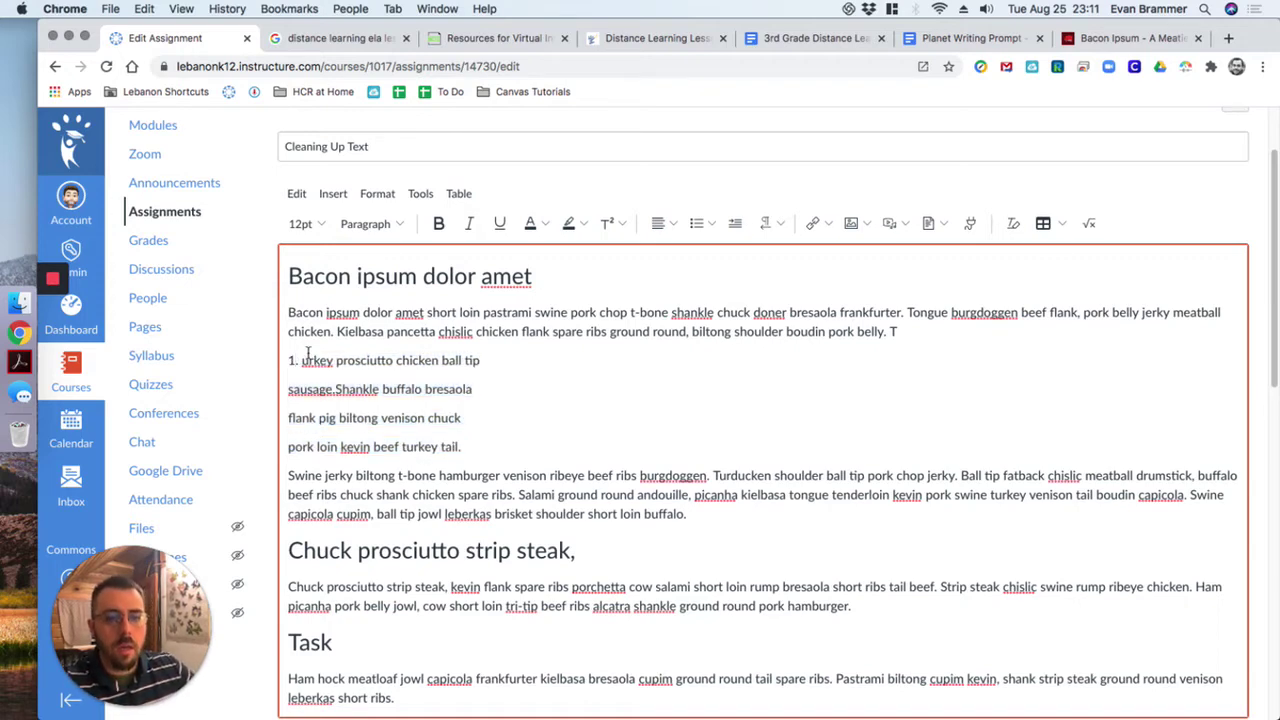
left_click(286, 390)
type("2.")
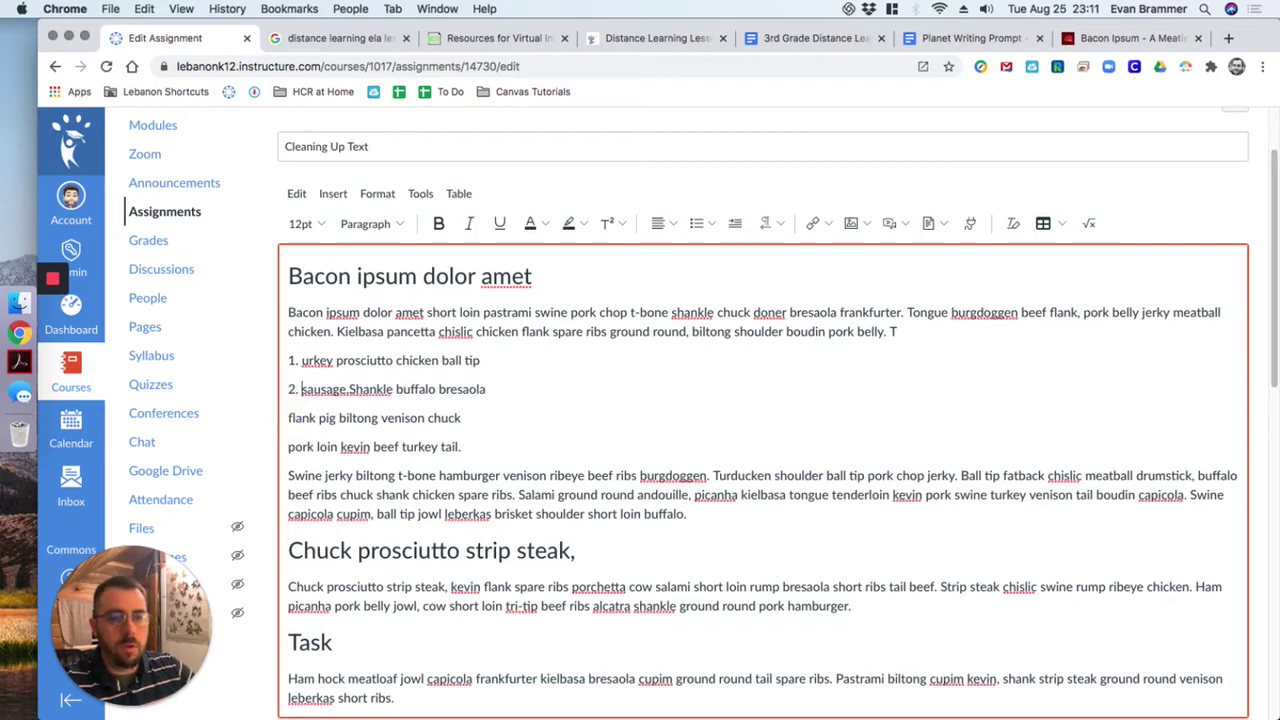
key("BackSpace")
key("BackSpace")
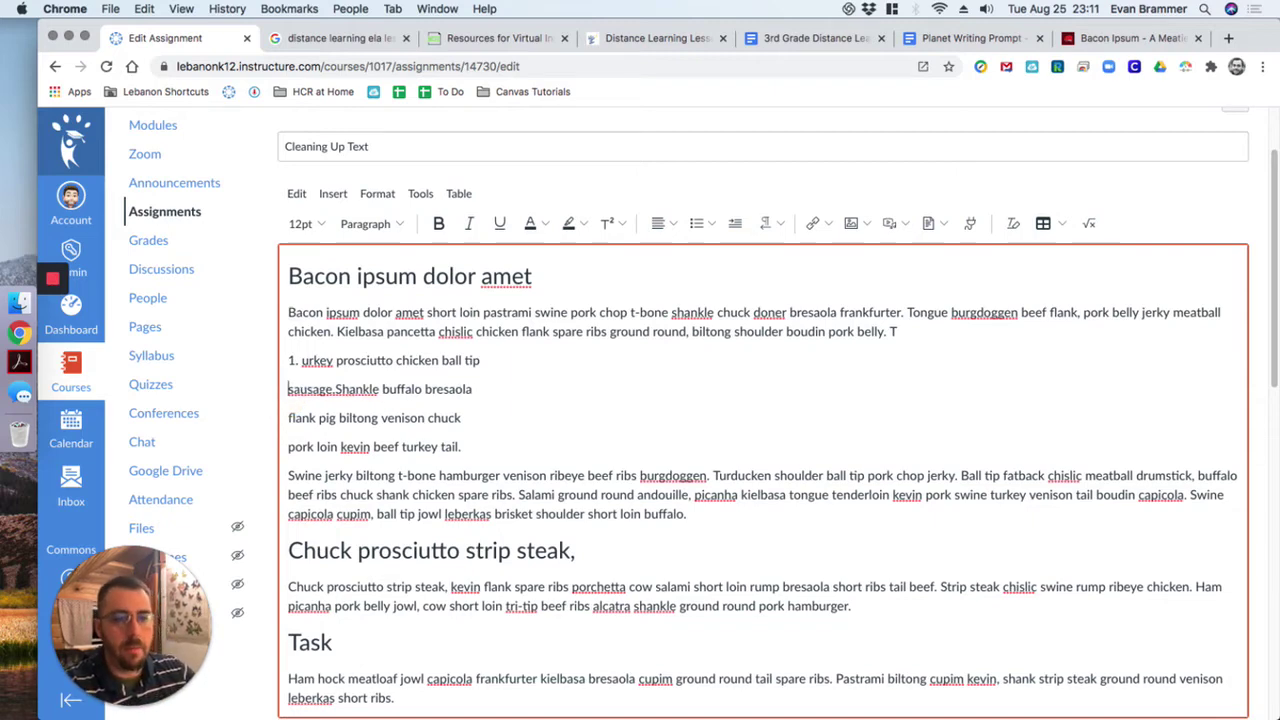
key("Down")
key("Delete")
key("Delete")
key("Delete")
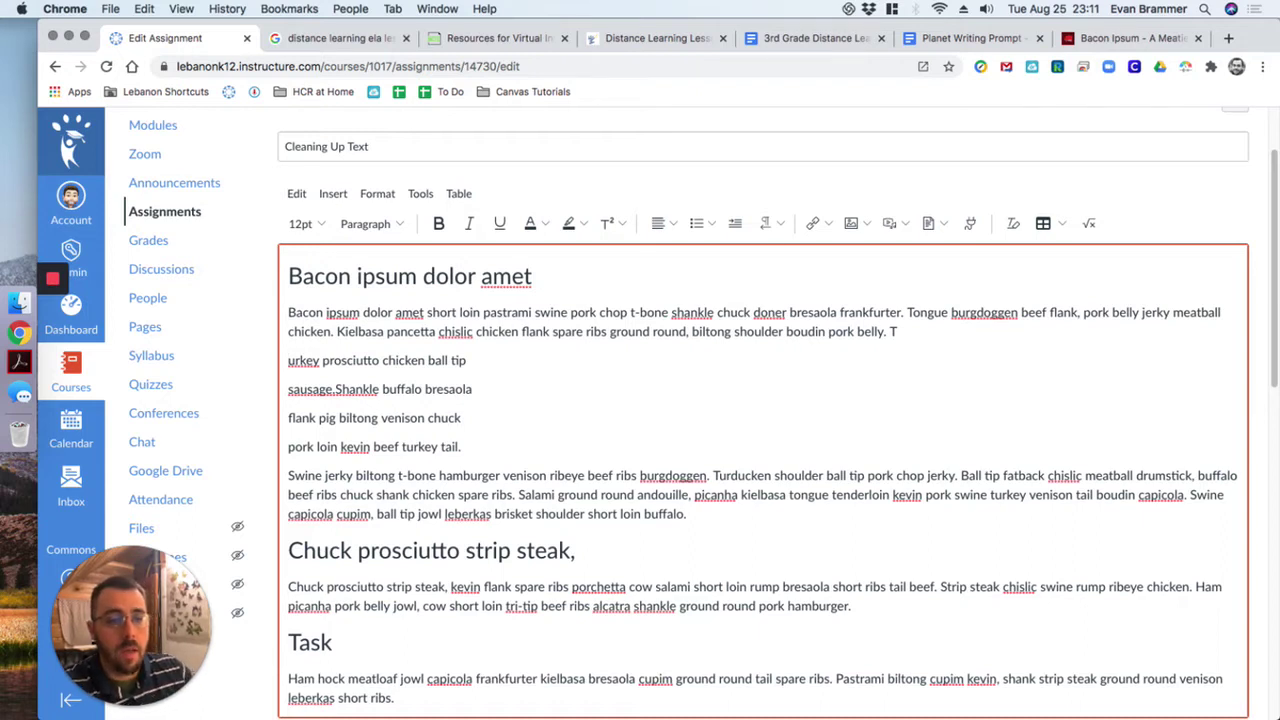
Format the four short lines from "urkey prosciutto" to "beef turkey tail." as a 1-2-3 numbered list.
left_click_drag(471, 446, 277, 357)
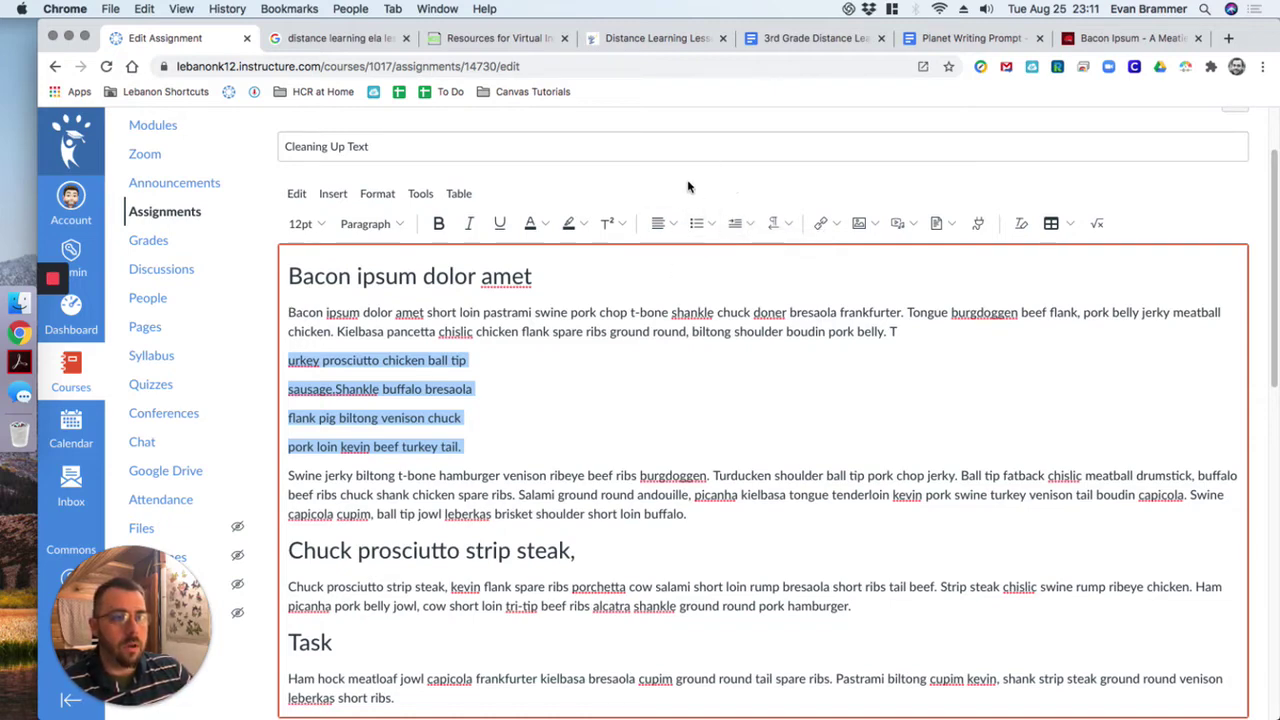
left_click(713, 226)
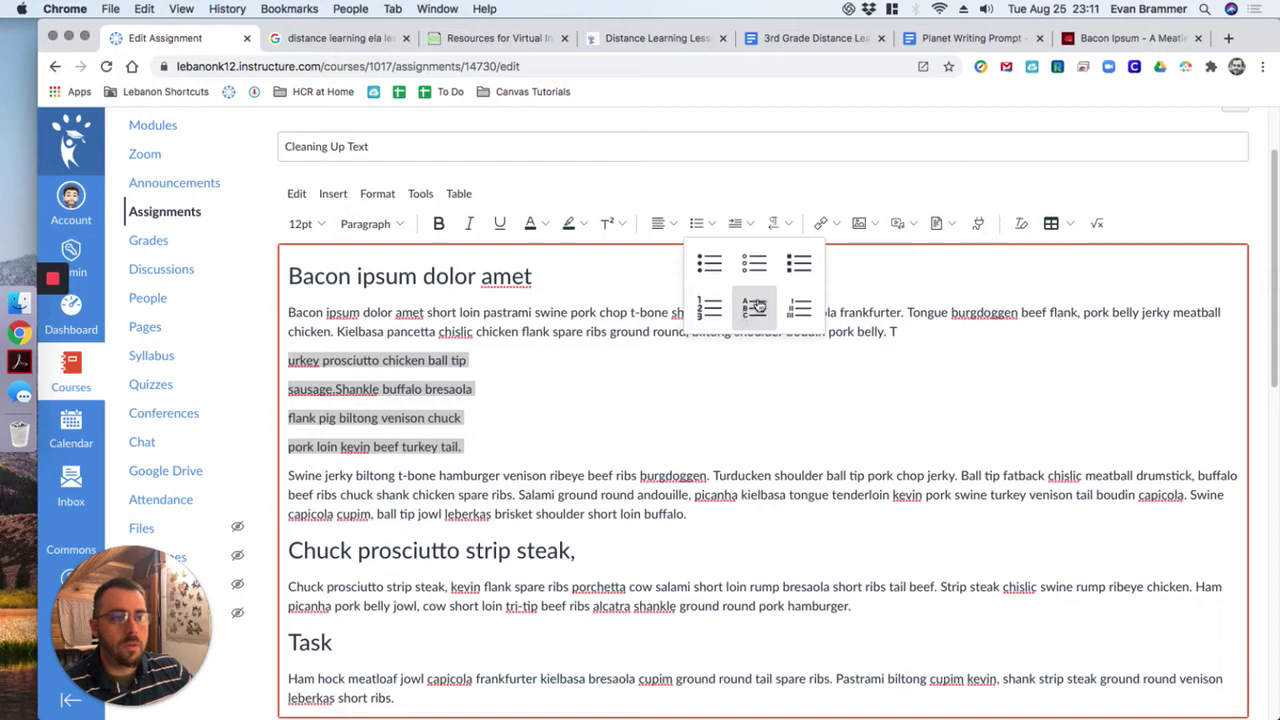
left_click(708, 310)
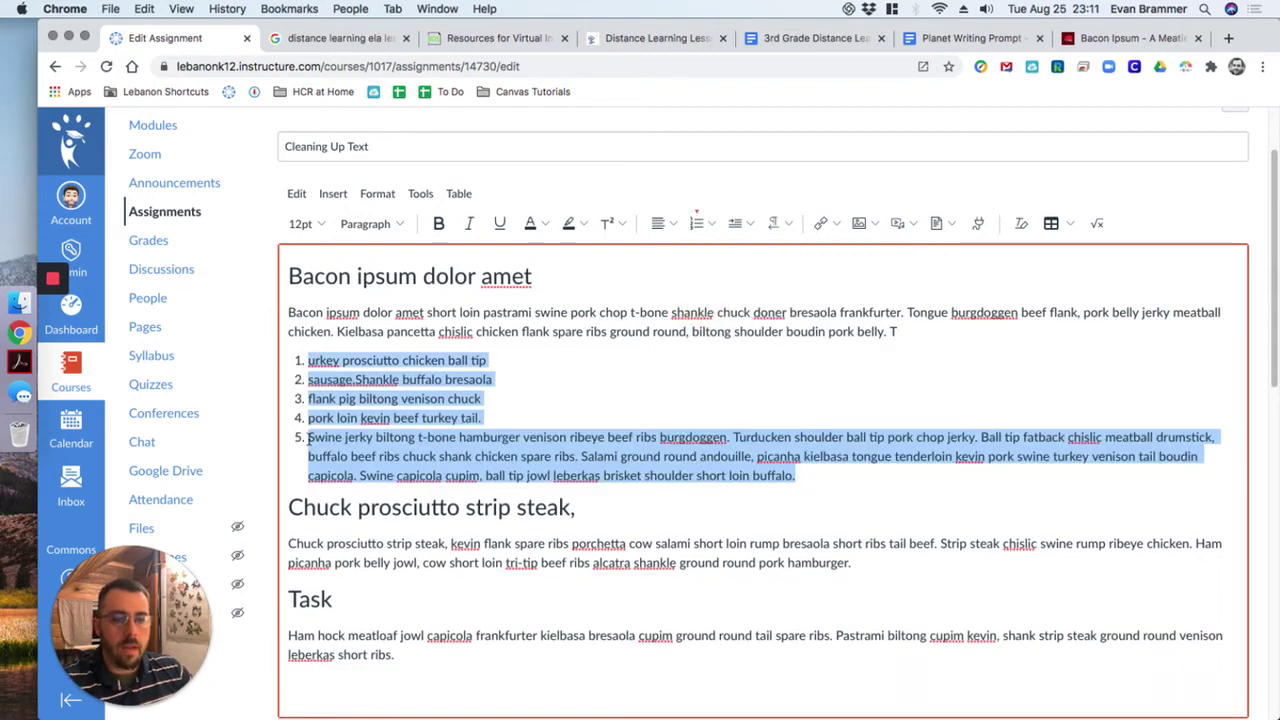
Take the "Swine jerky" paragraph out of the numbered list and make it a regular paragraph below the four items.
left_click(734, 494)
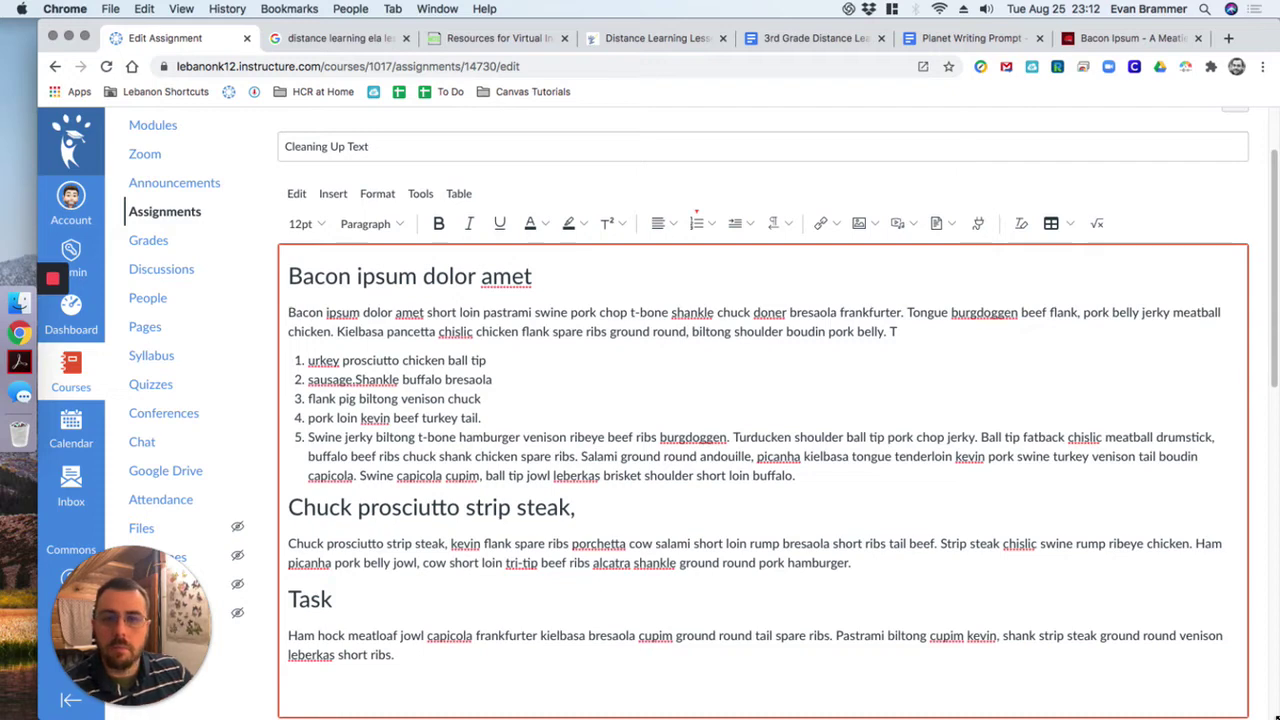
key("Return")
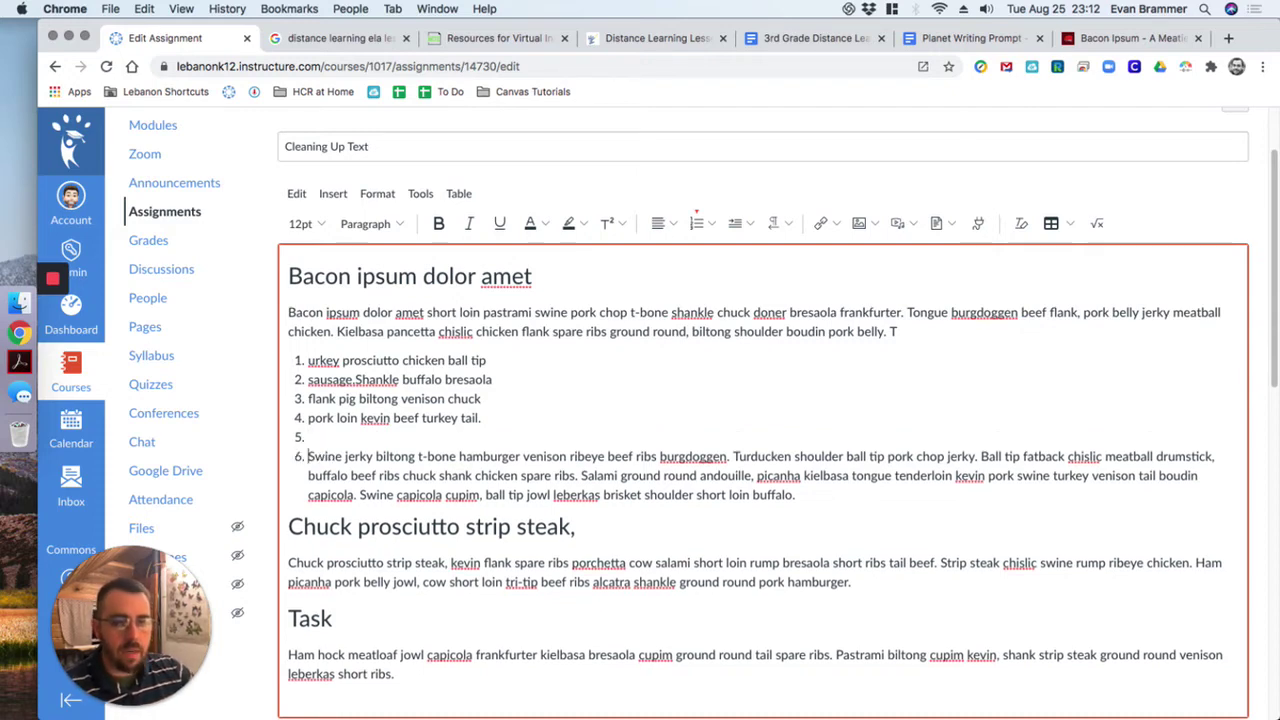
key("BackSpace")
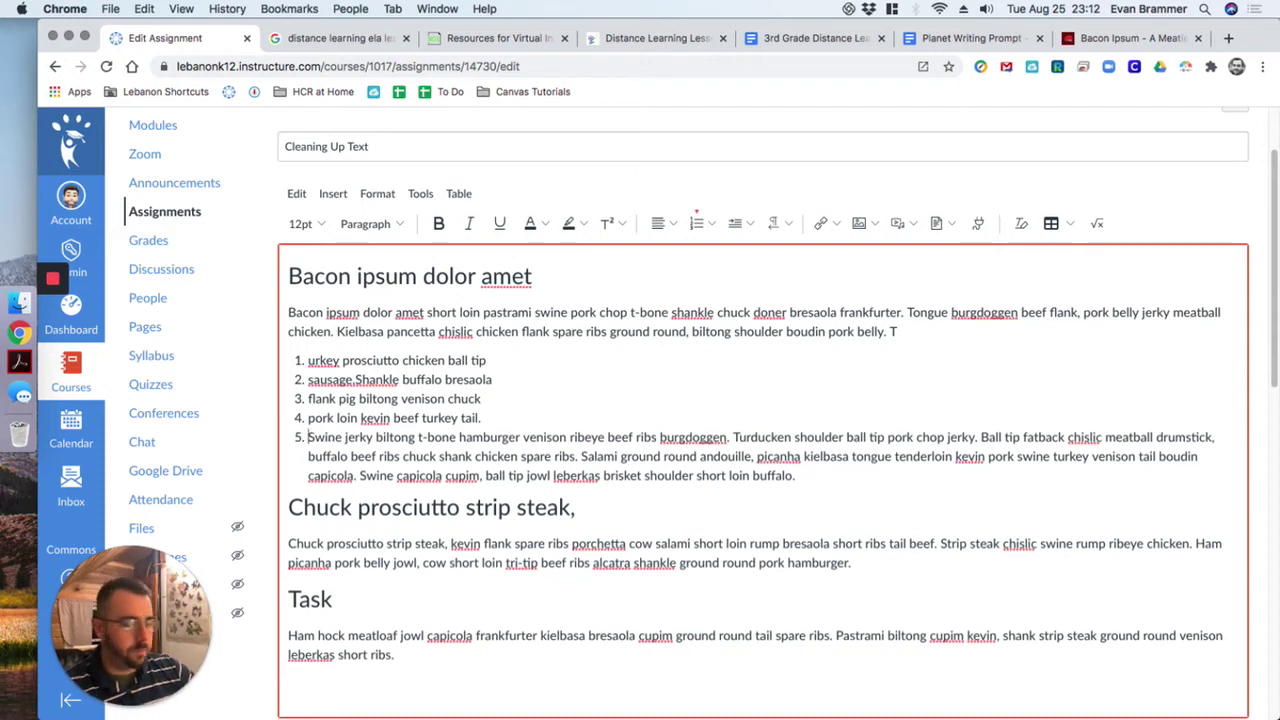
key("Return")
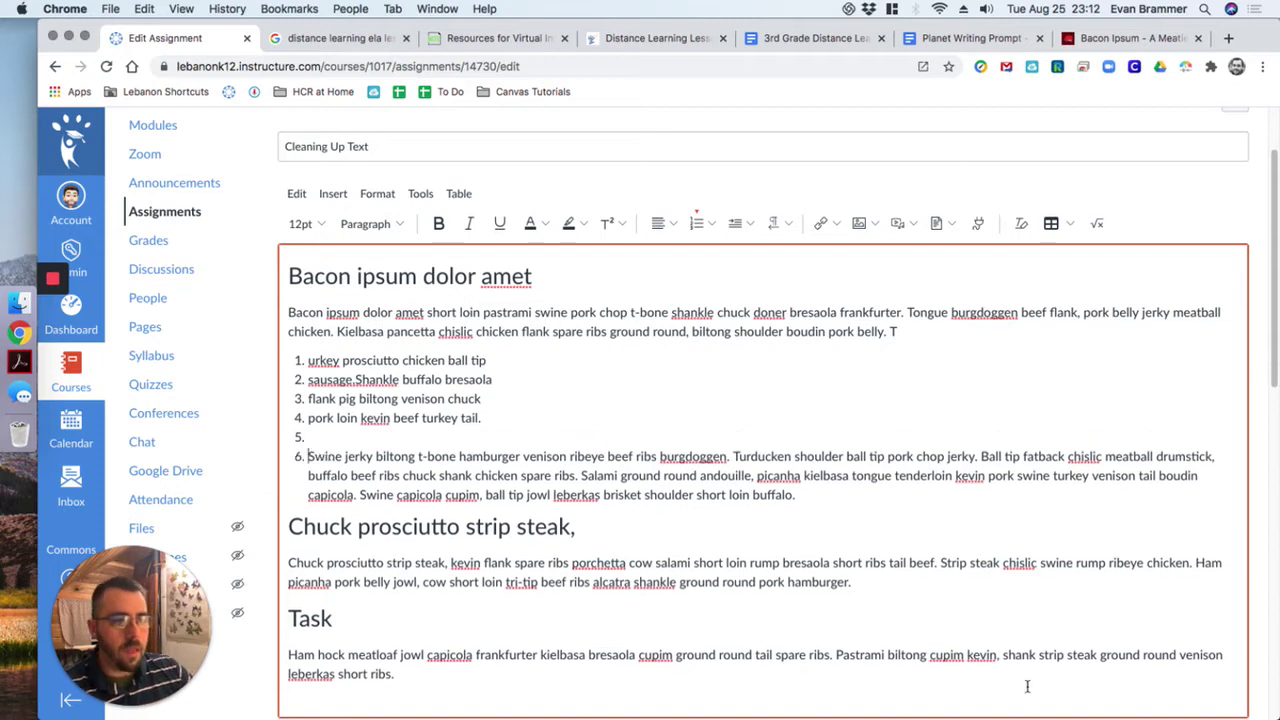
left_click(692, 225)
left_click(364, 436)
key("BackSpace")
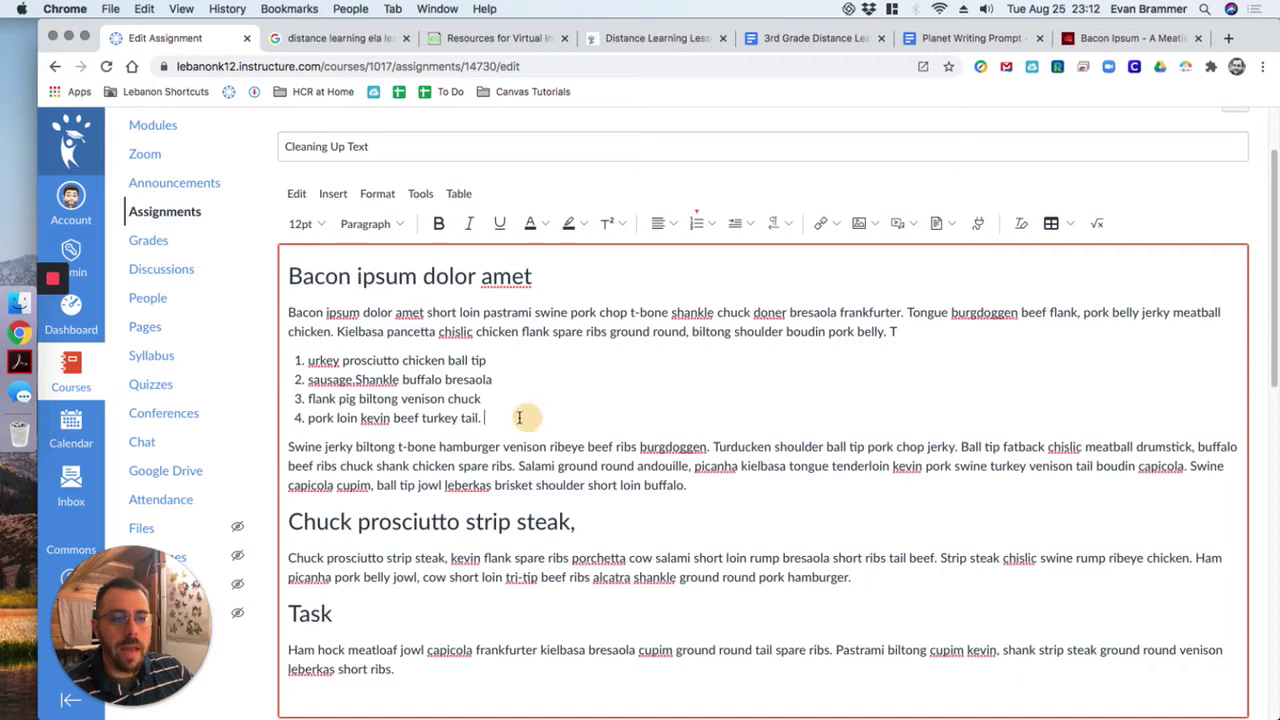
Change the four-item numbered list into a bulleted list.
left_click_drag(510, 418, 290, 360)
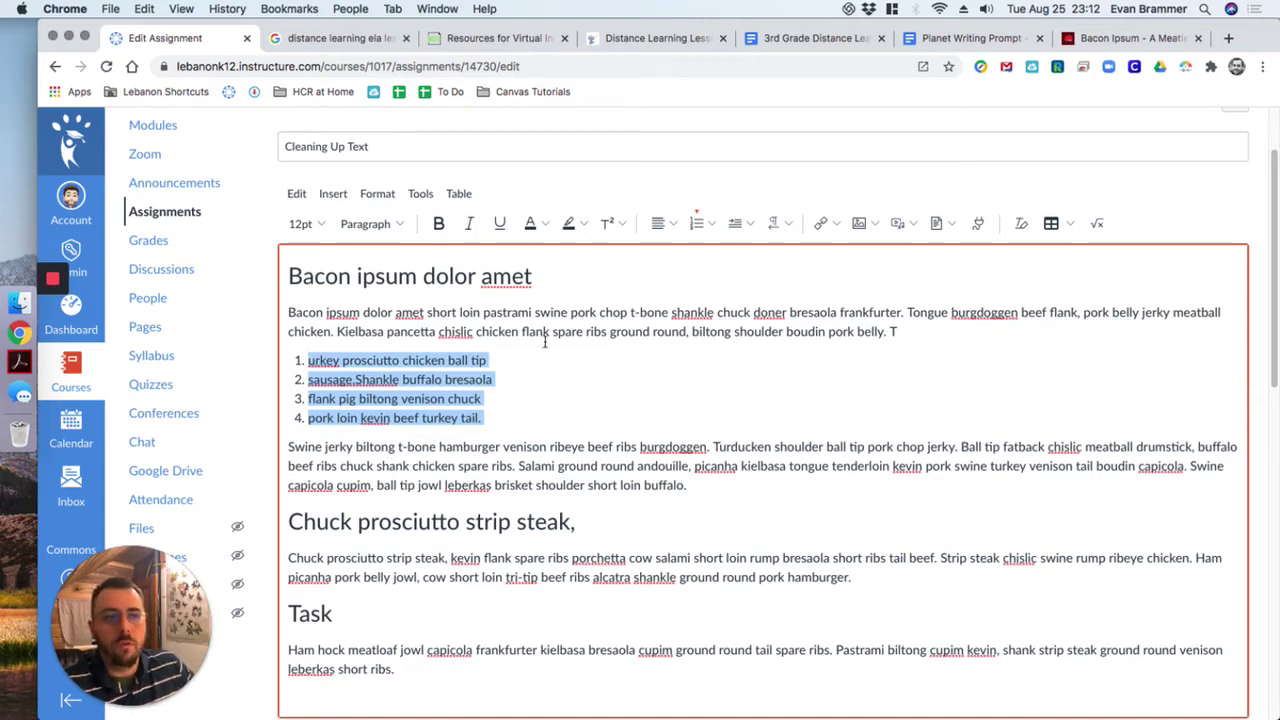
left_click(712, 223)
left_click(709, 263)
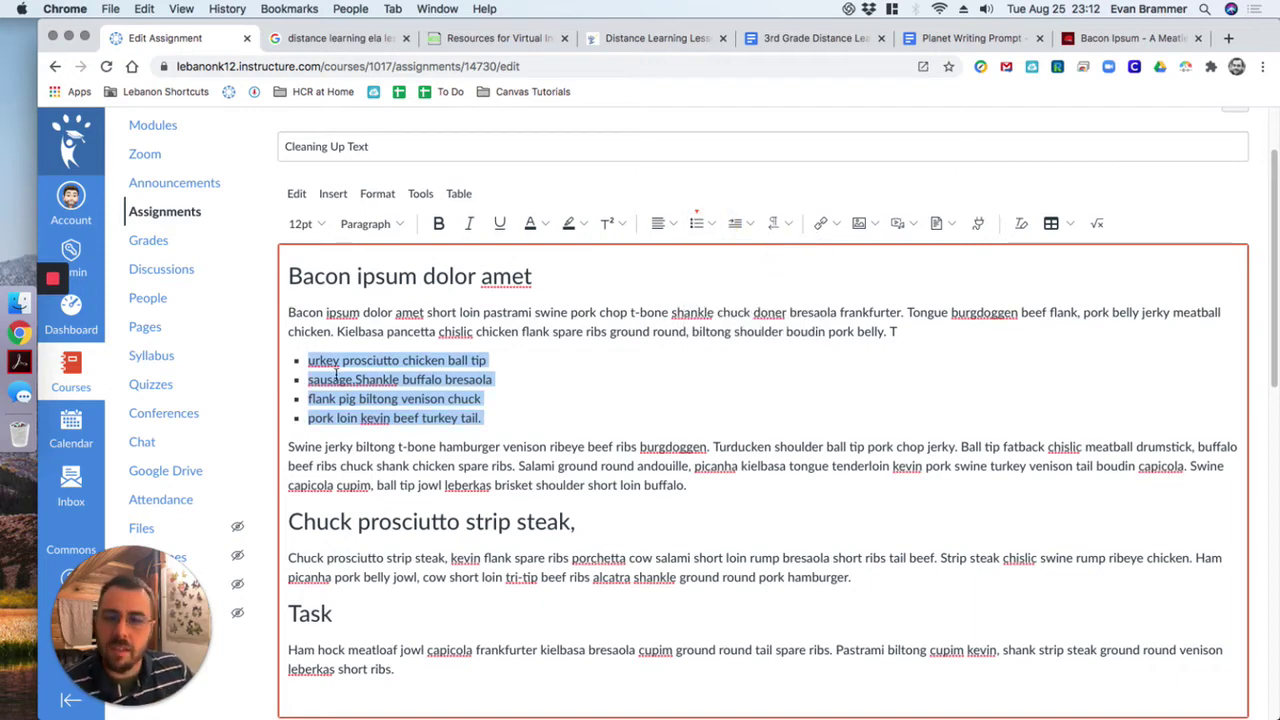
left_click(649, 433)
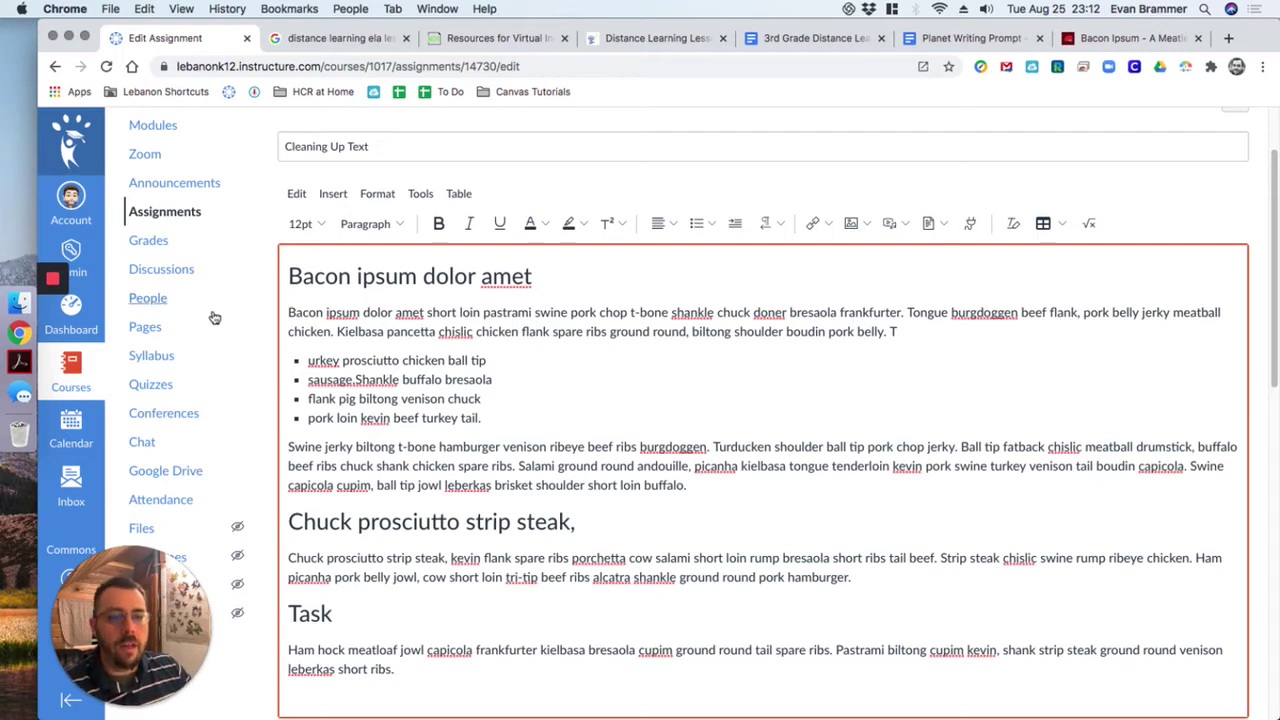
Indent all four bulleted items by one level.
left_click_drag(500, 420, 304, 362)
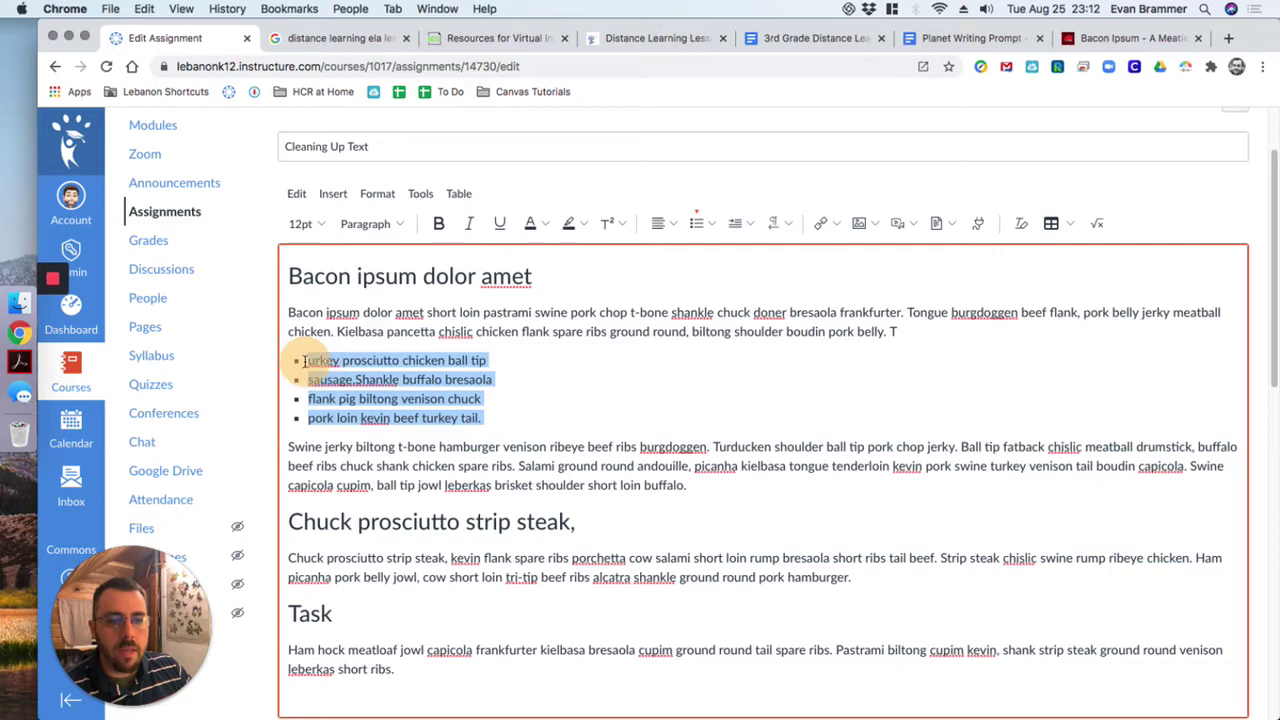
left_click(749, 227)
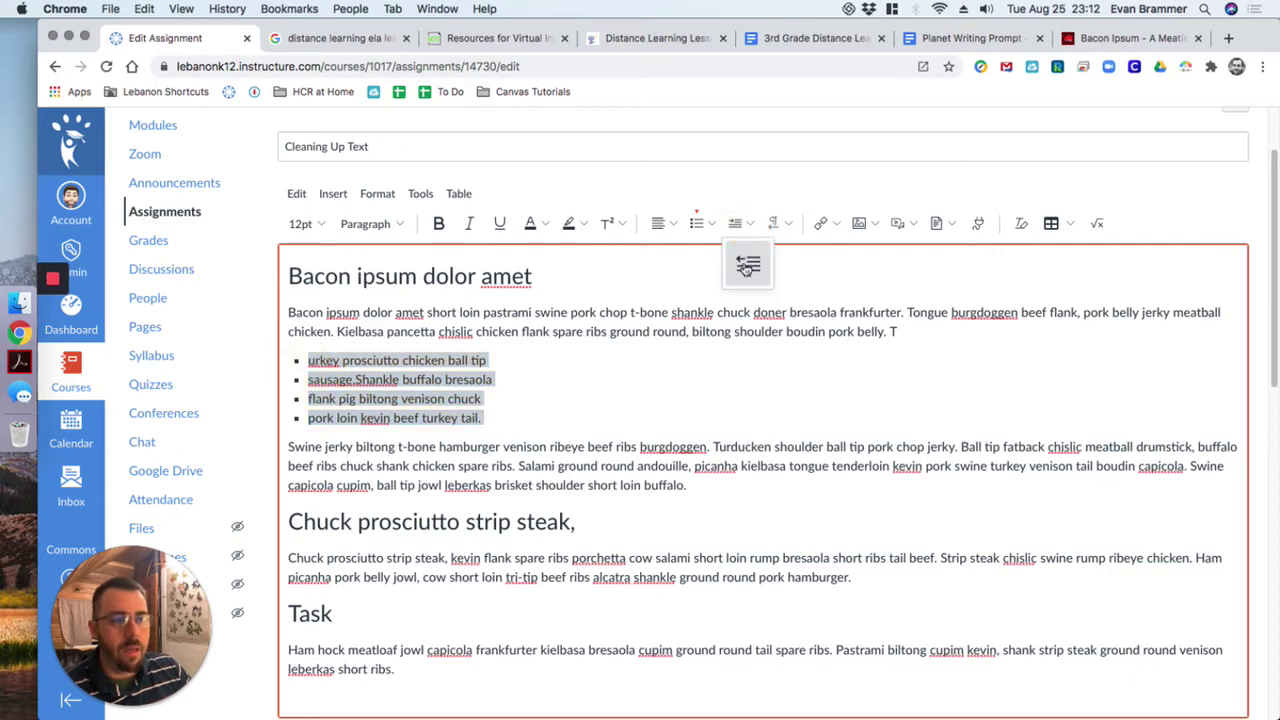
left_click(736, 223)
left_click(686, 399)
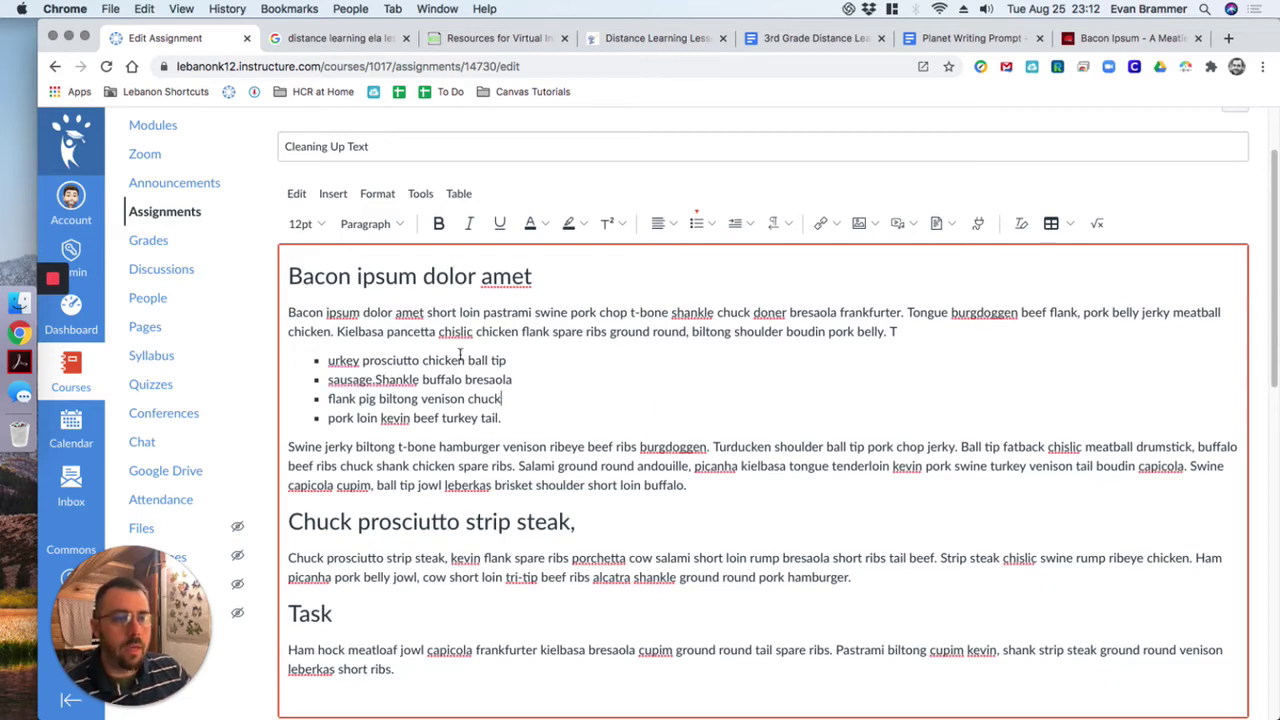
Make the sentence "Kielbasa pancetta chislic chicken flank spare ribs ground round, biltong shoulder boudin pork belly." bold.
left_click(337, 331)
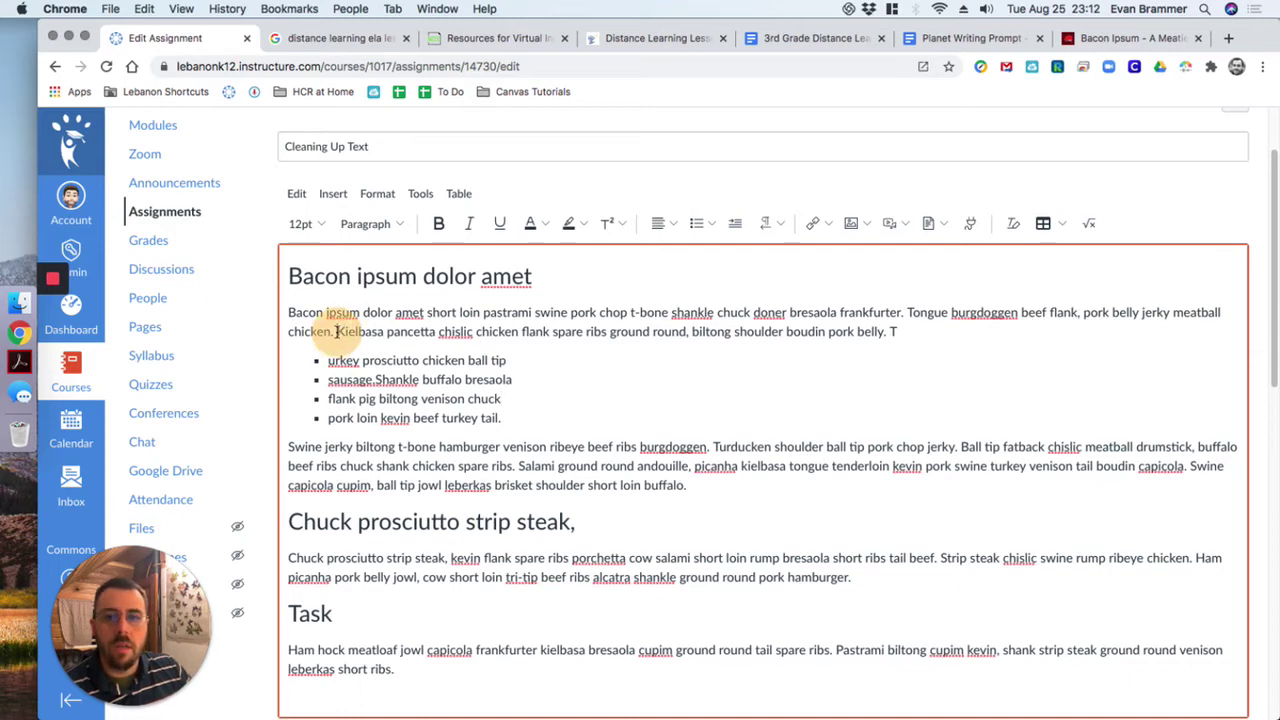
left_click_drag(337, 331, 888, 334)
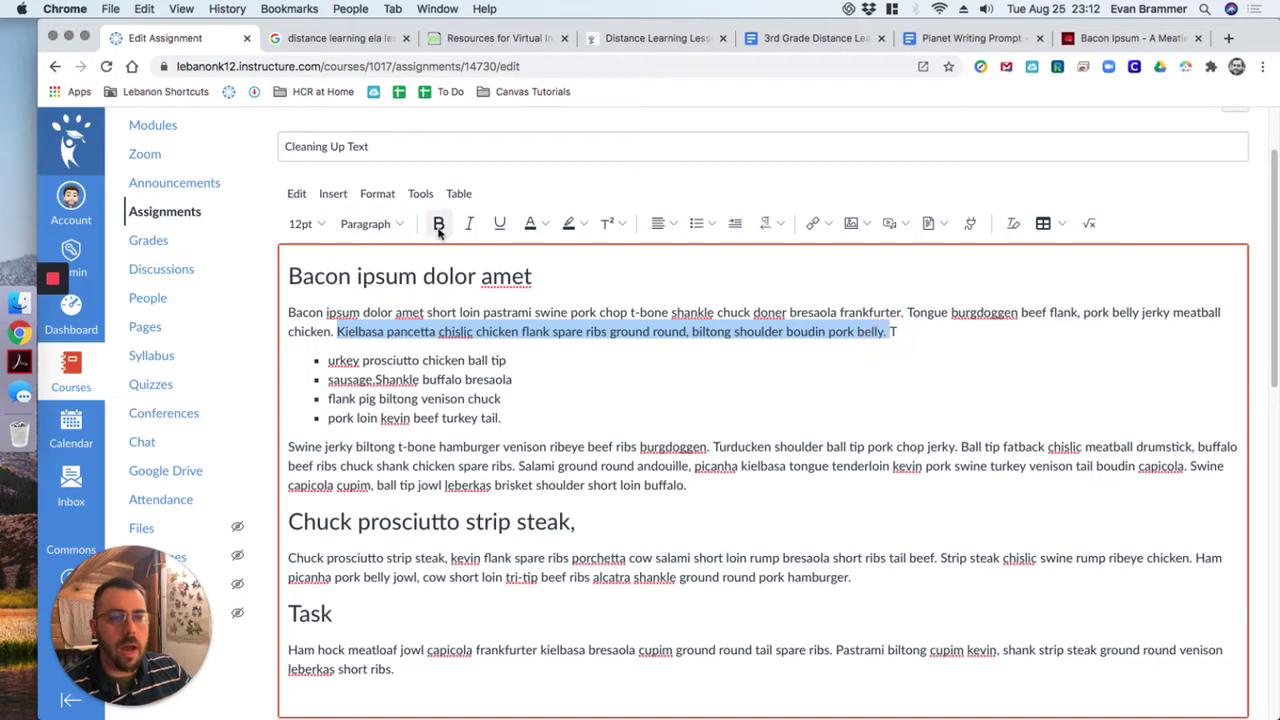
left_click(438, 226)
left_click(615, 427)
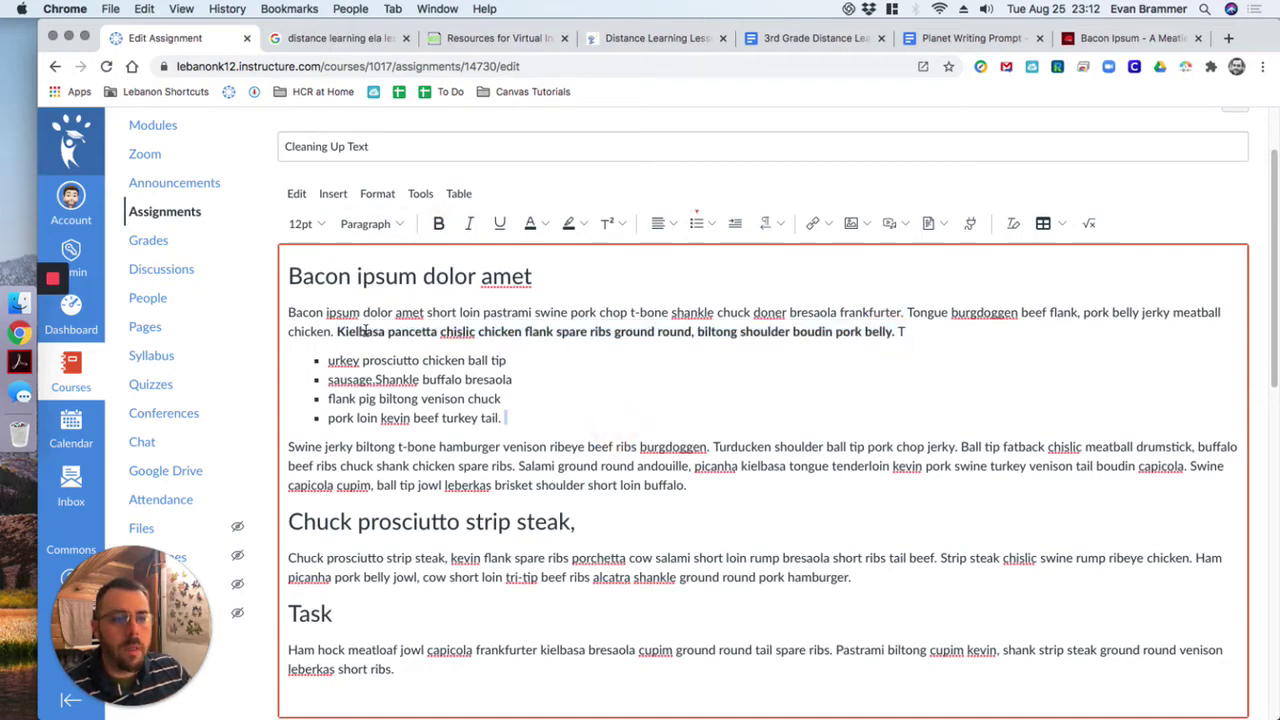
left_click_drag(333, 331, 895, 331)
left_click(468, 223)
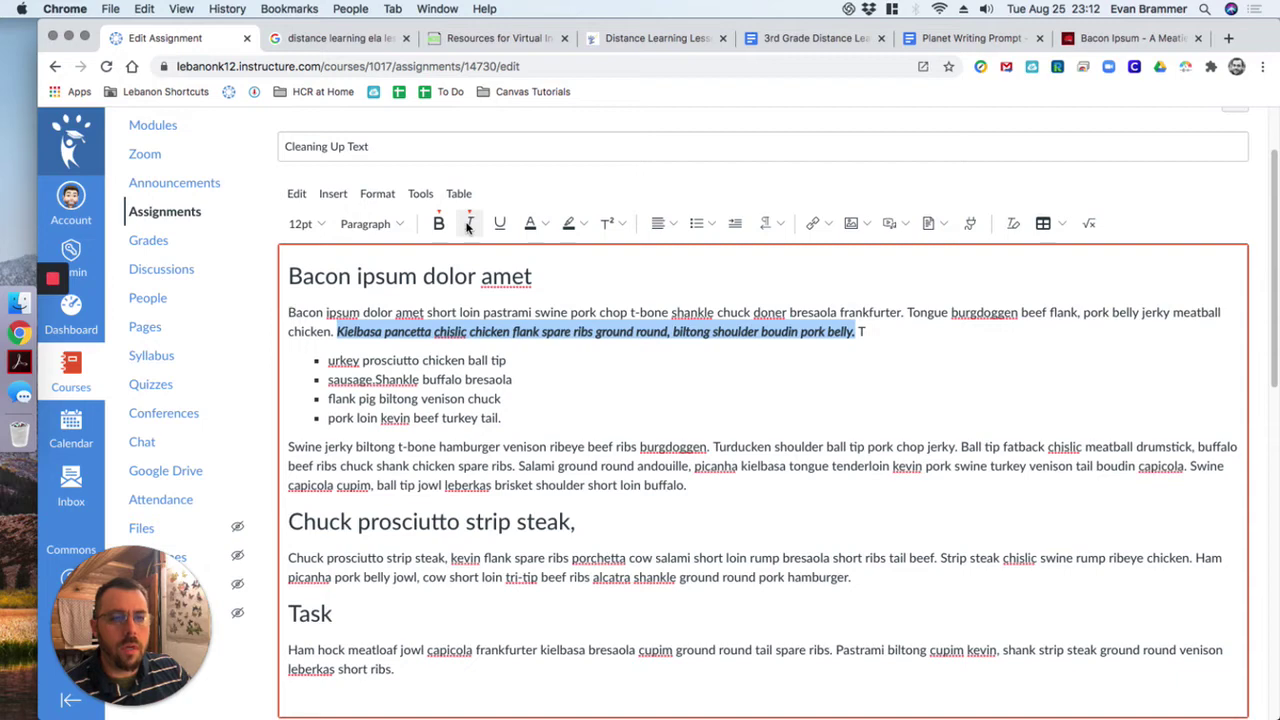
left_click(468, 223)
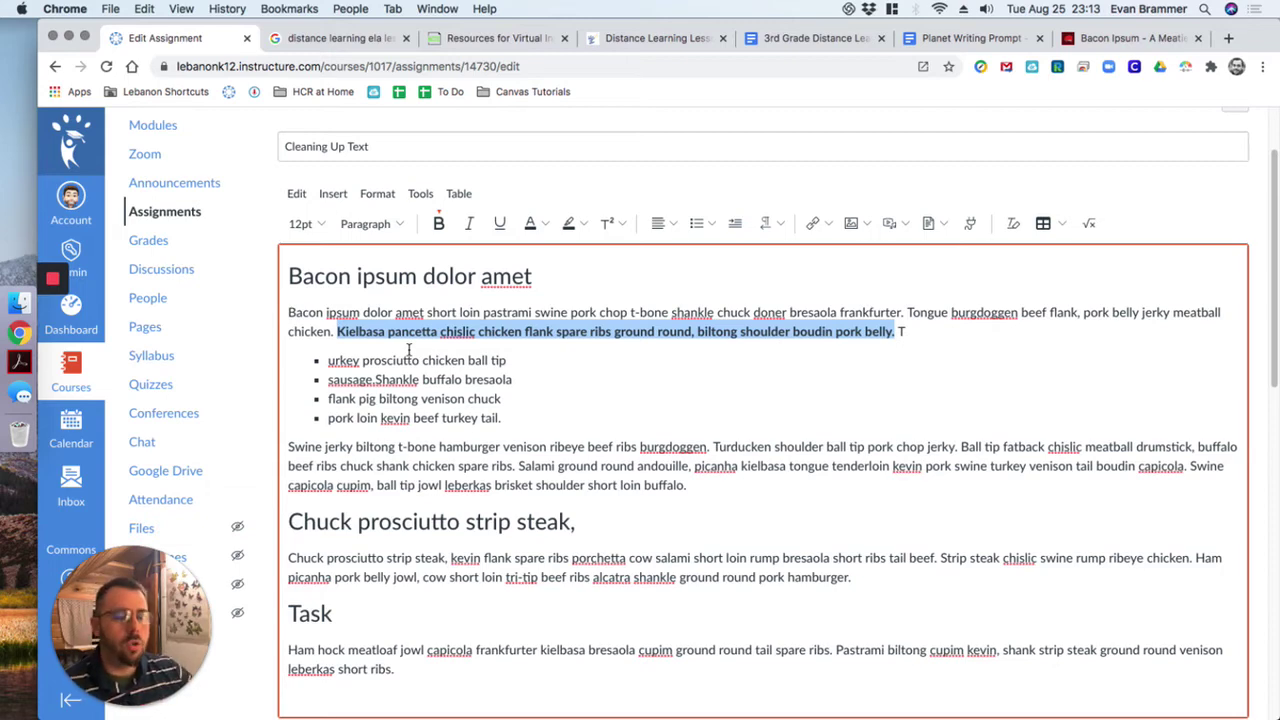
Remove the trailing comma from the "Chuck prosciutto strip steak" heading.
left_click(625, 521)
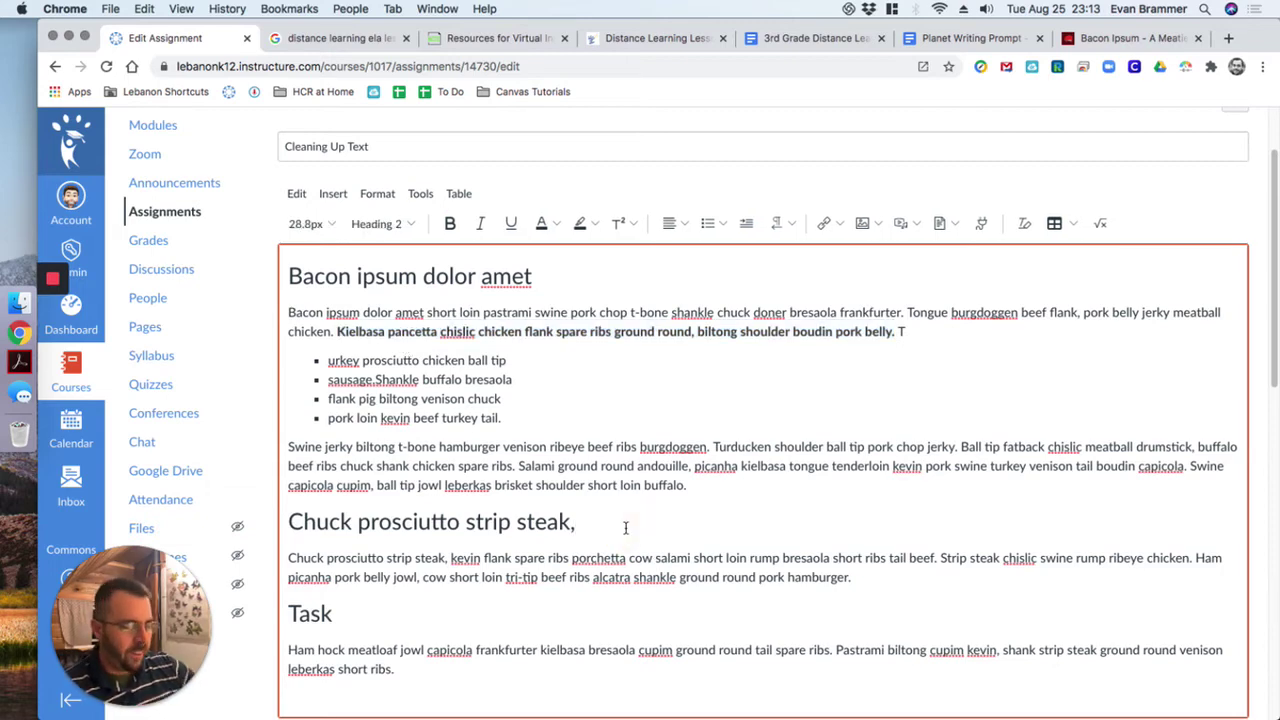
key("BackSpace")
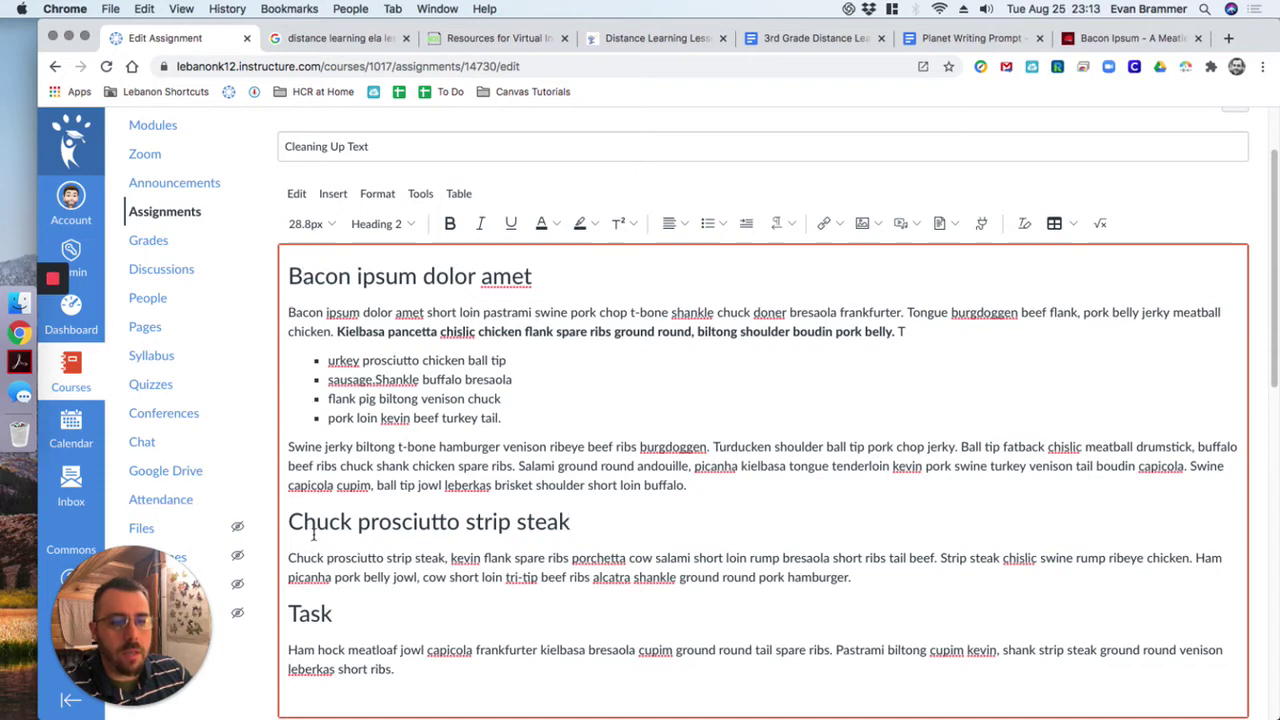
Insert a horizontal line between the "Swine jerky" paragraph and the "Chuck prosciutto strip steak" heading.
left_click(688, 485)
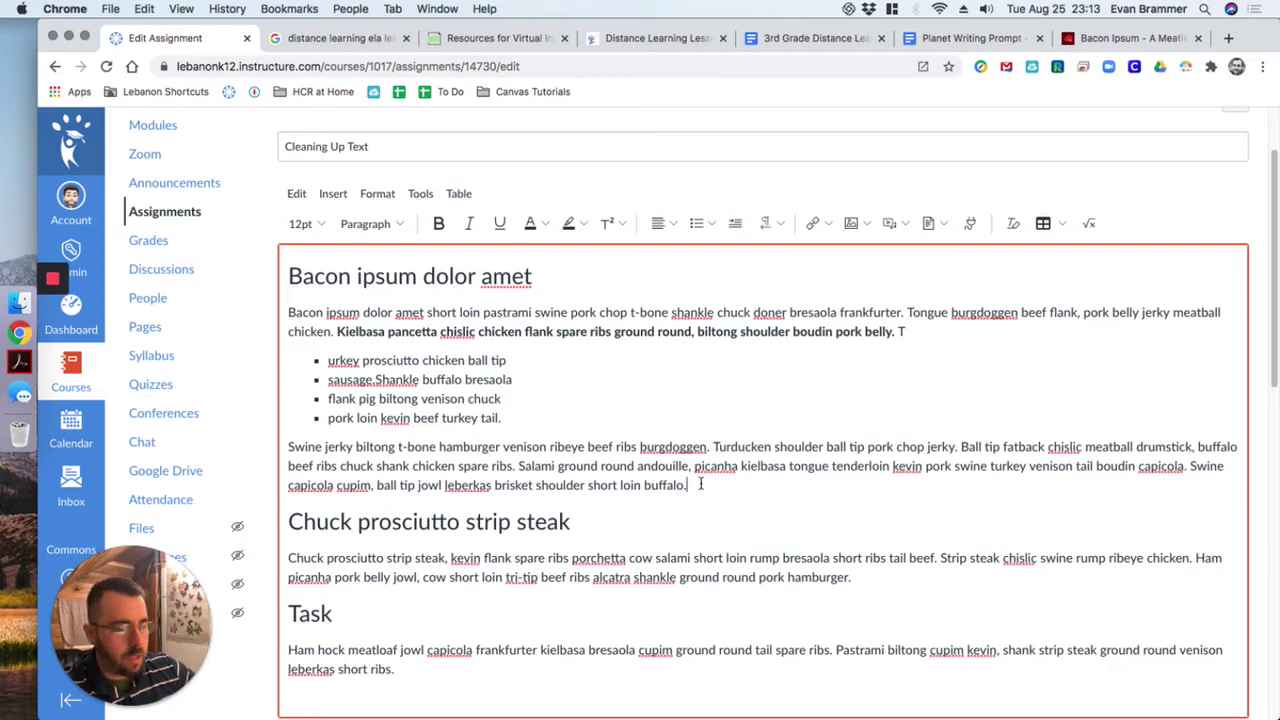
key("Return")
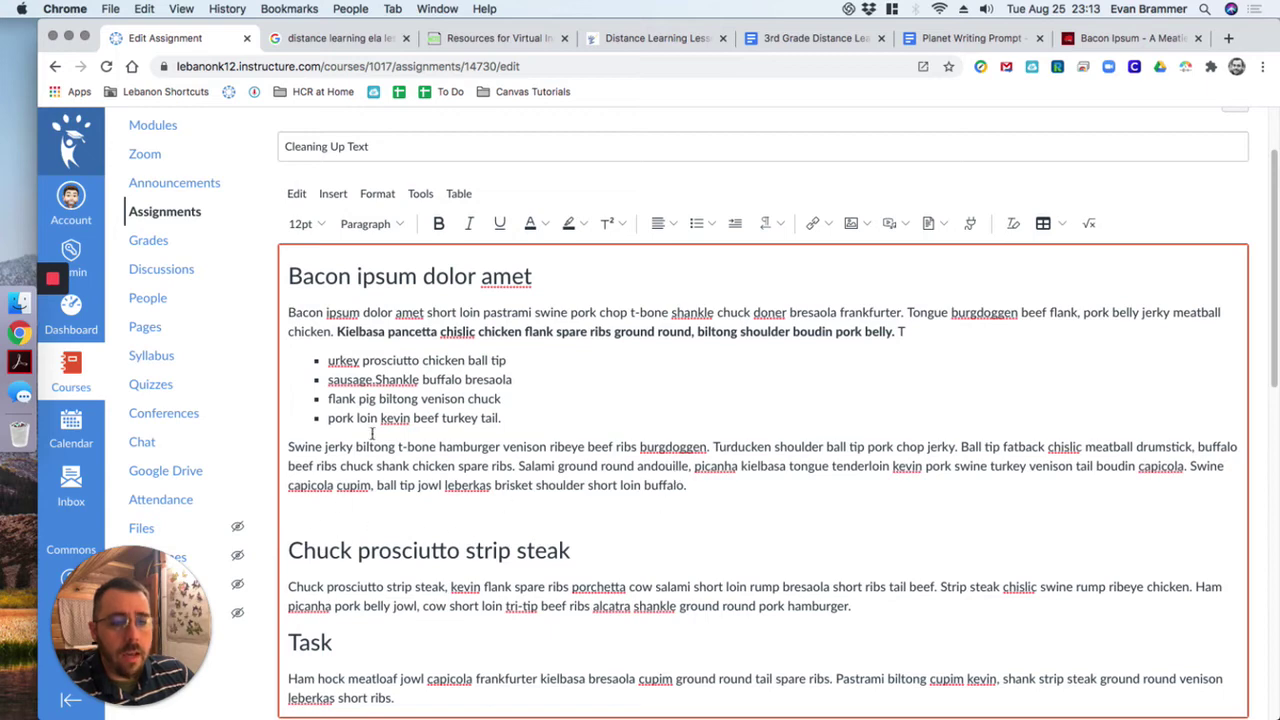
left_click(331, 194)
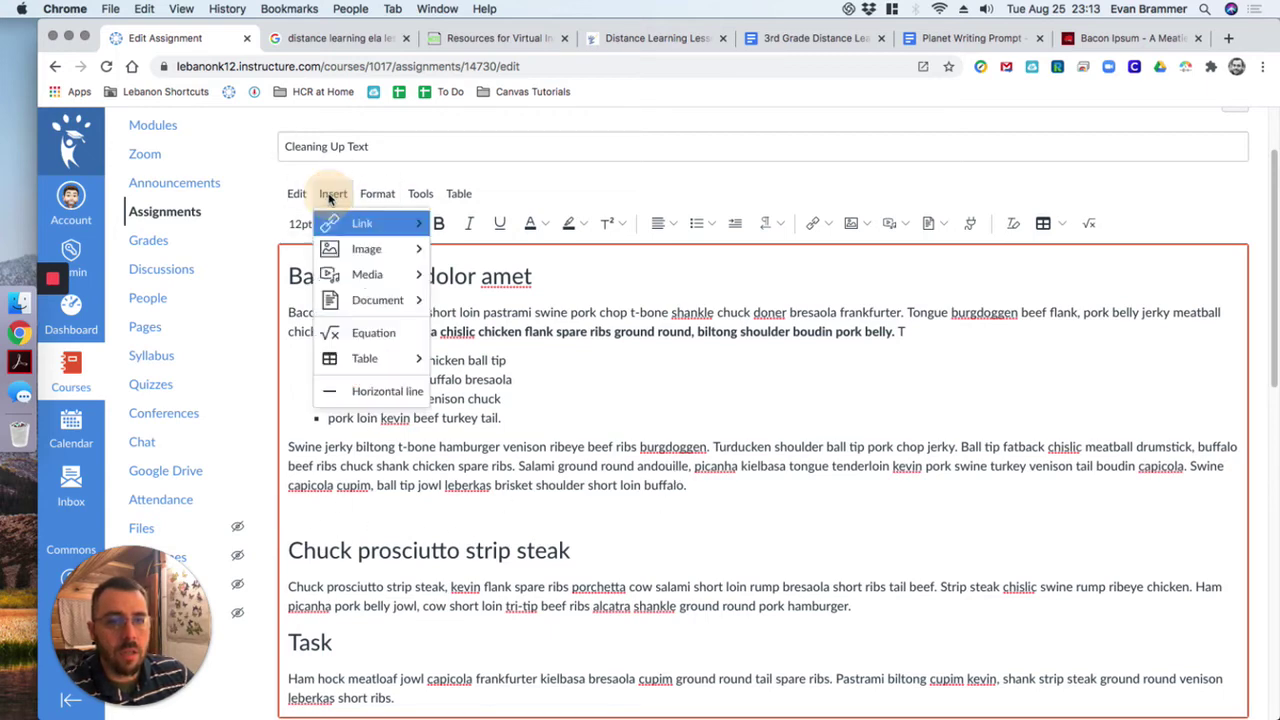
mouse_move(343, 262)
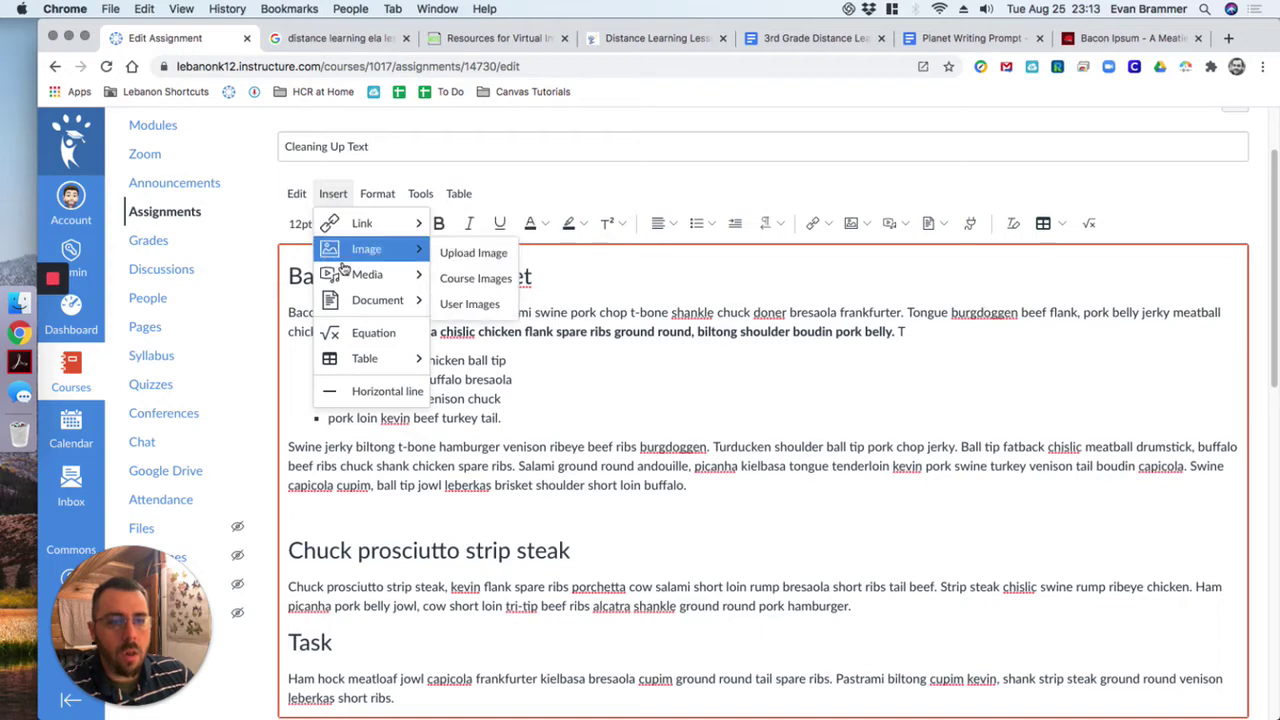
left_click(355, 391)
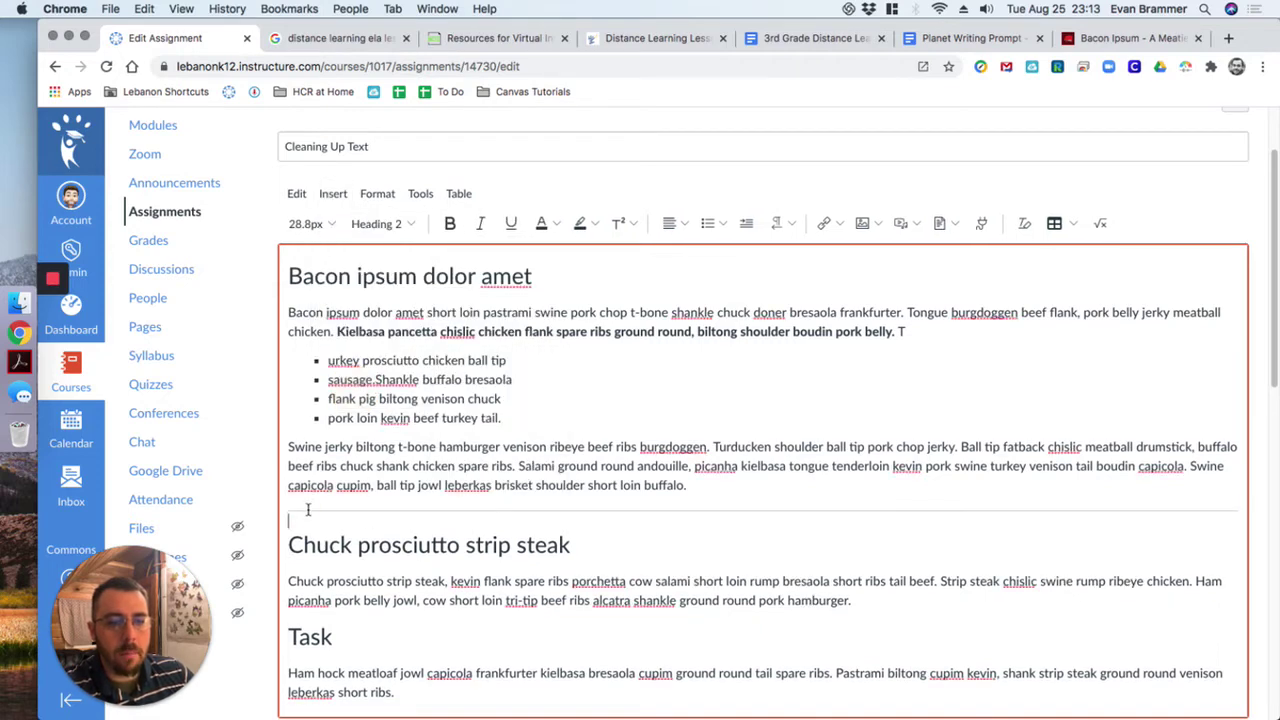
Copy the horizontal line and paste it directly above the "Task" heading.
left_click(346, 514)
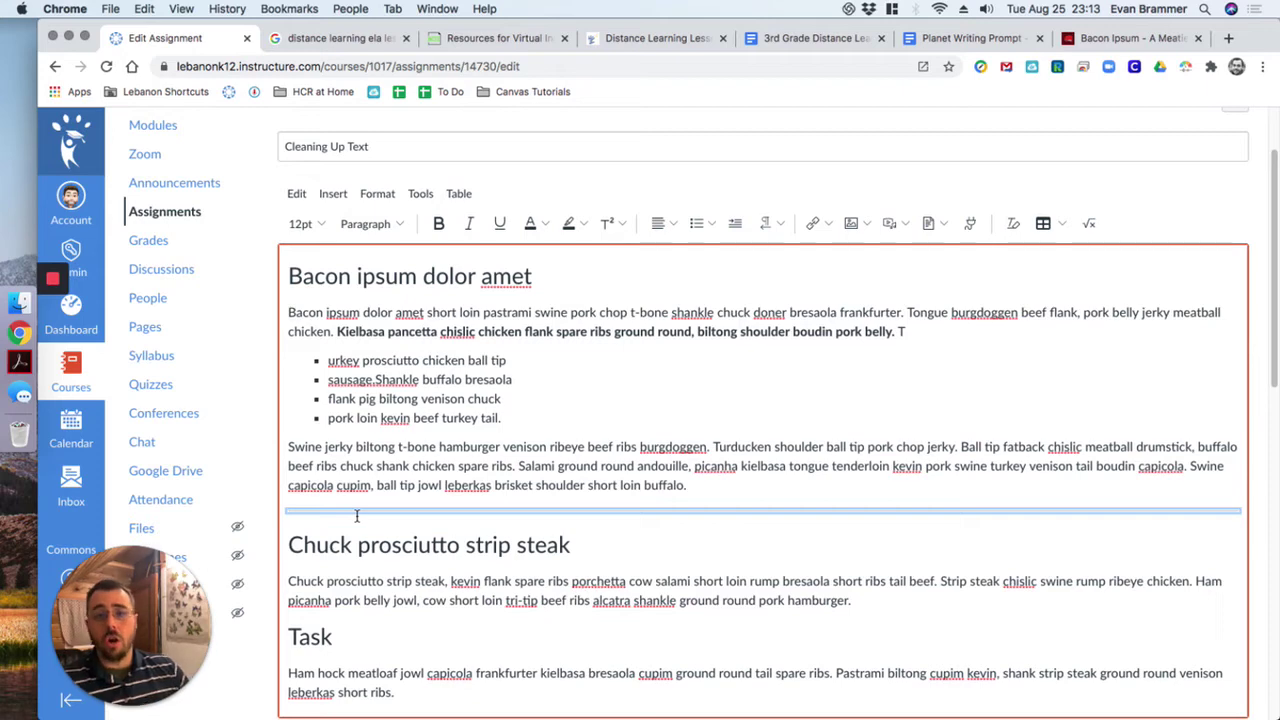
left_click(374, 608)
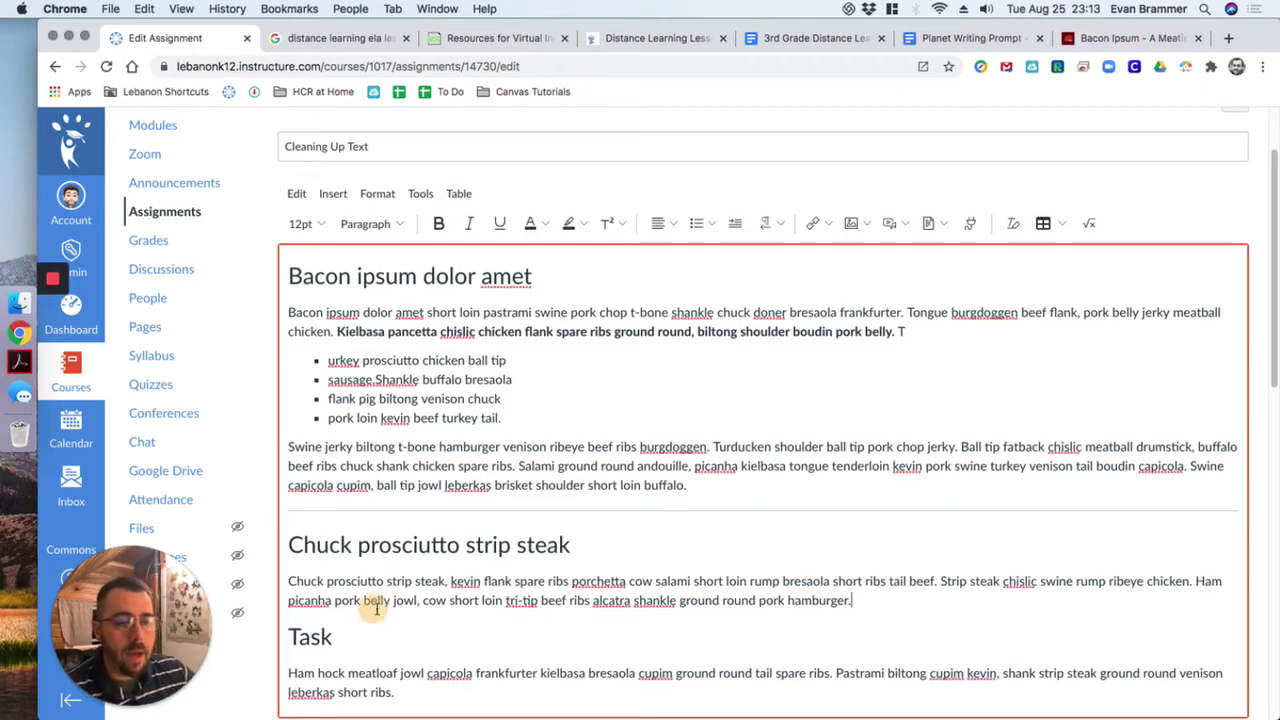
left_click(366, 503)
left_click(380, 508)
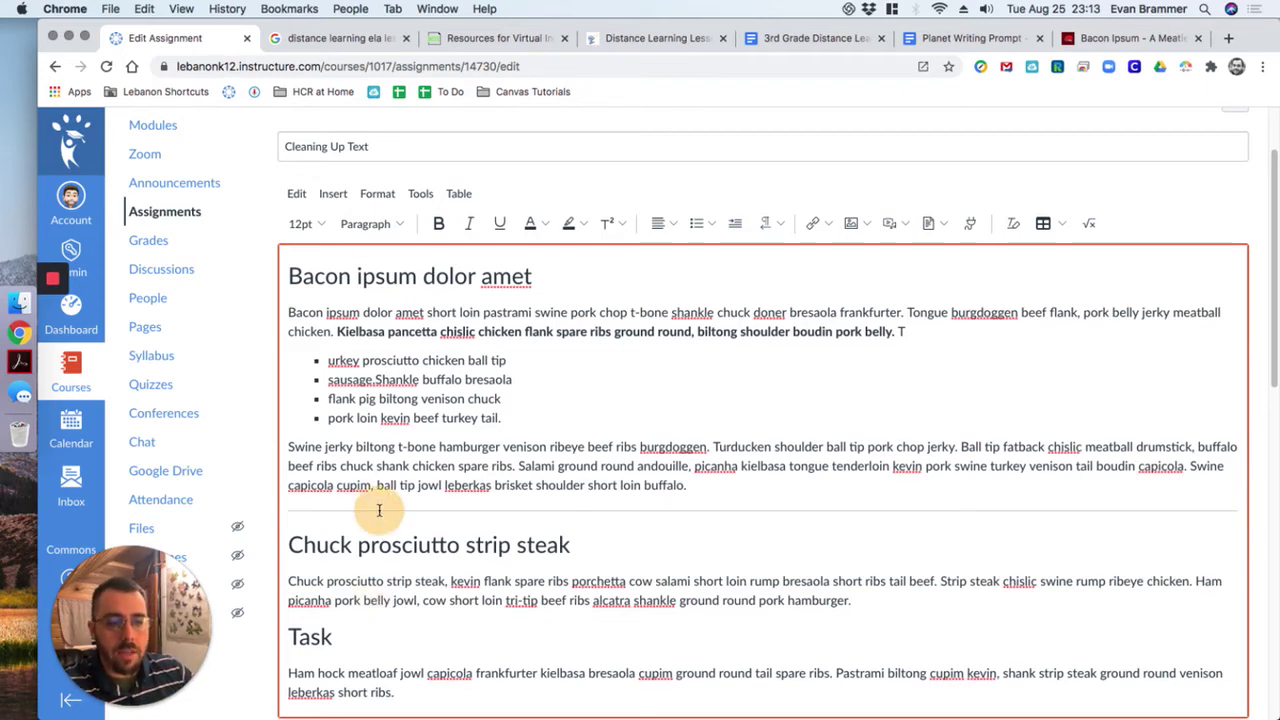
scroll(400, 490, "down", 4)
scroll(425, 449, "up", 2)
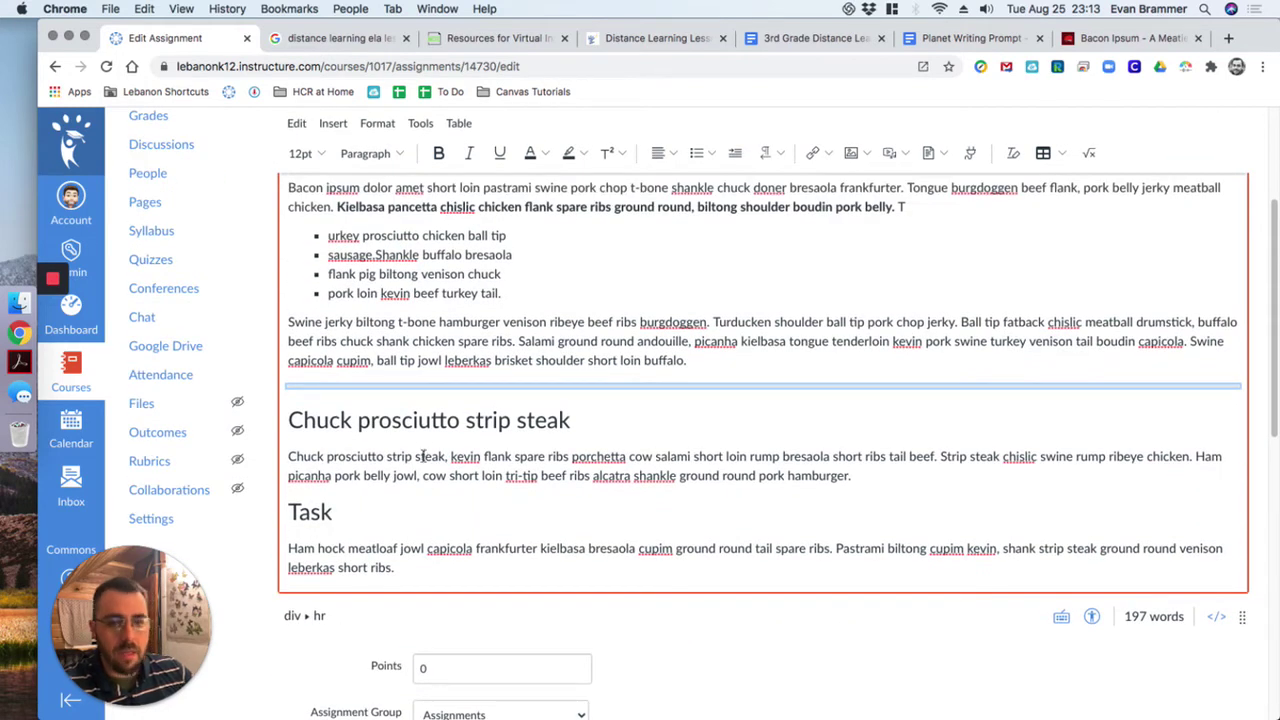
left_click(289, 512)
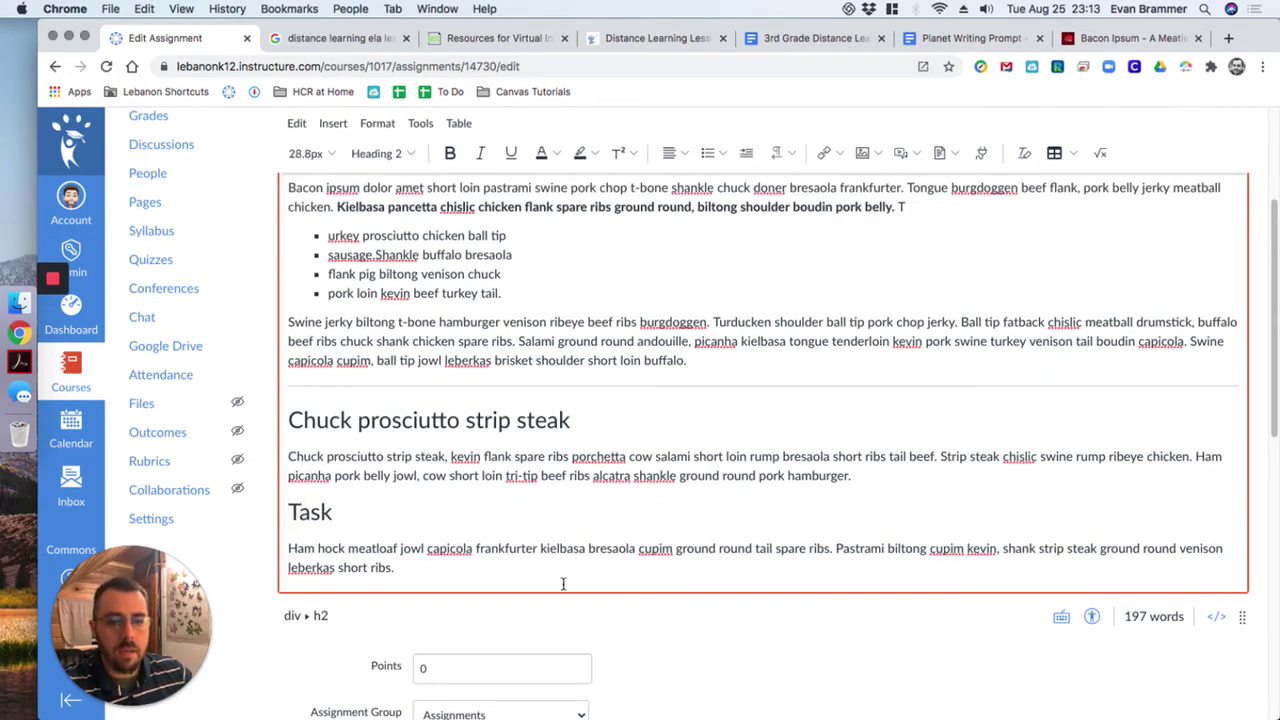
key("ctrl+v")
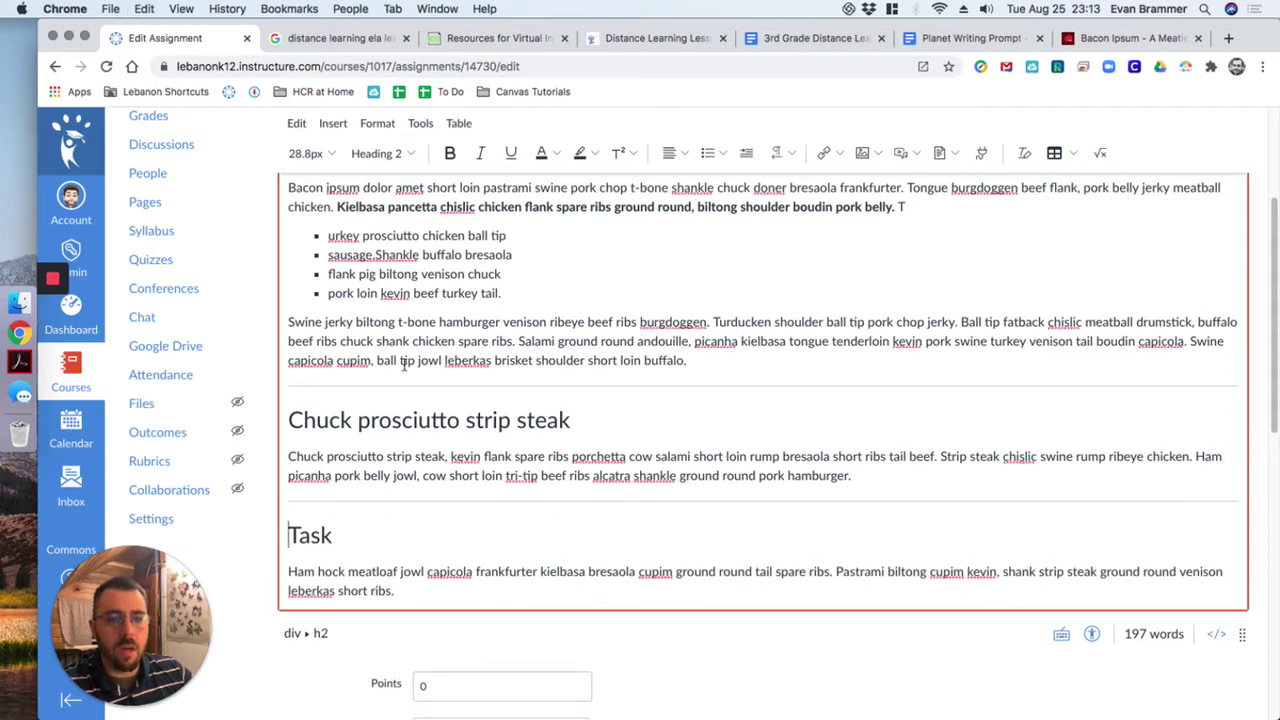
Add the prefix "Sync: " to the "Bacon ipsum dolor amet" heading.
scroll(404, 365, "up", 3)
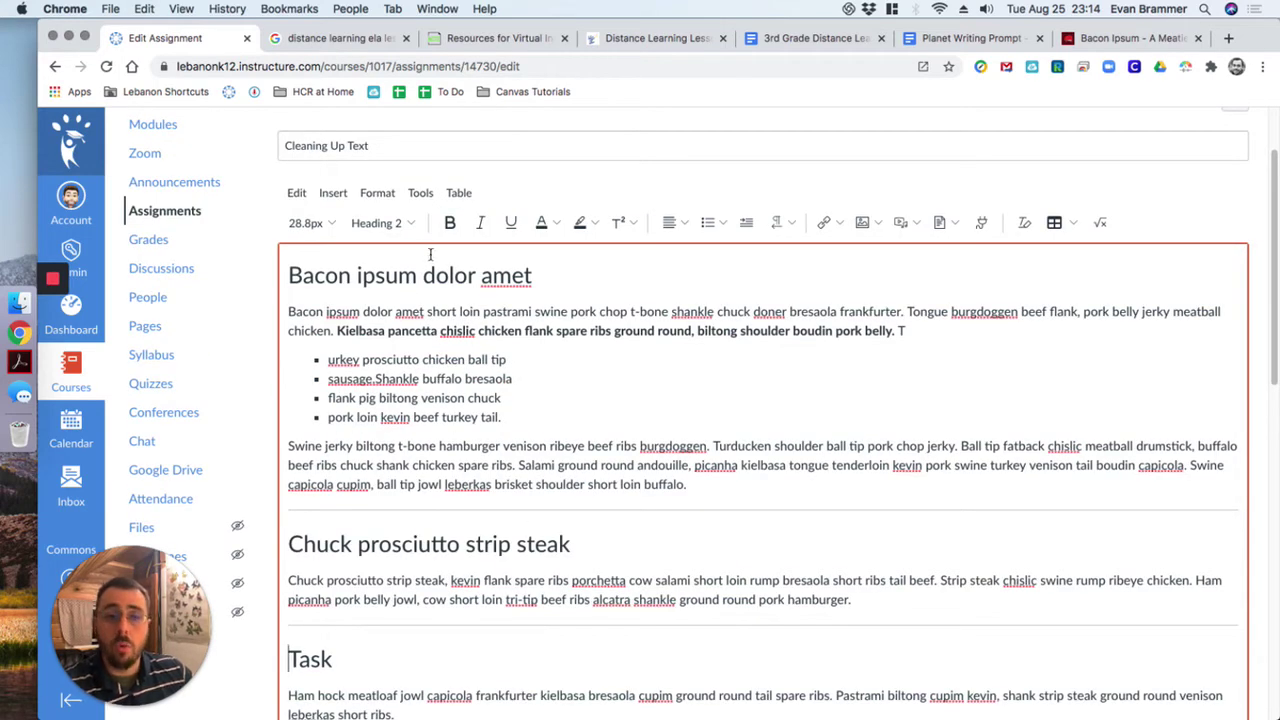
left_click(288, 275)
left_click(288, 275)
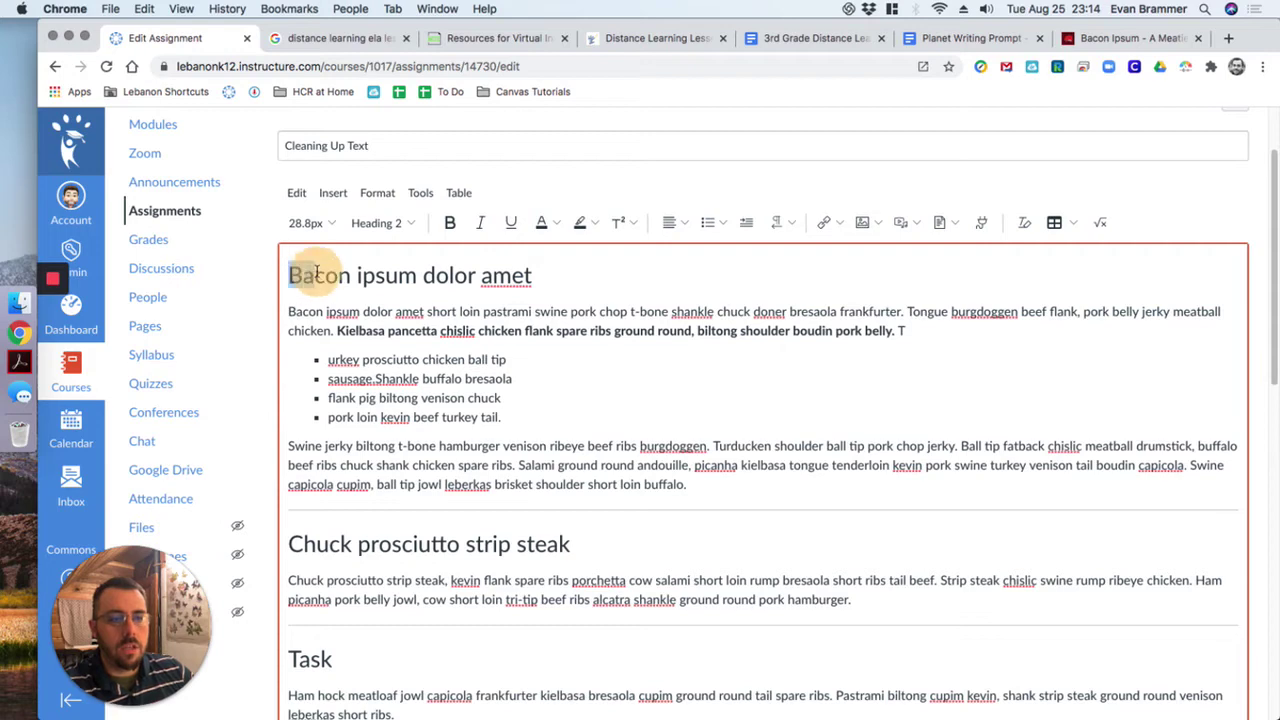
type("Sync")
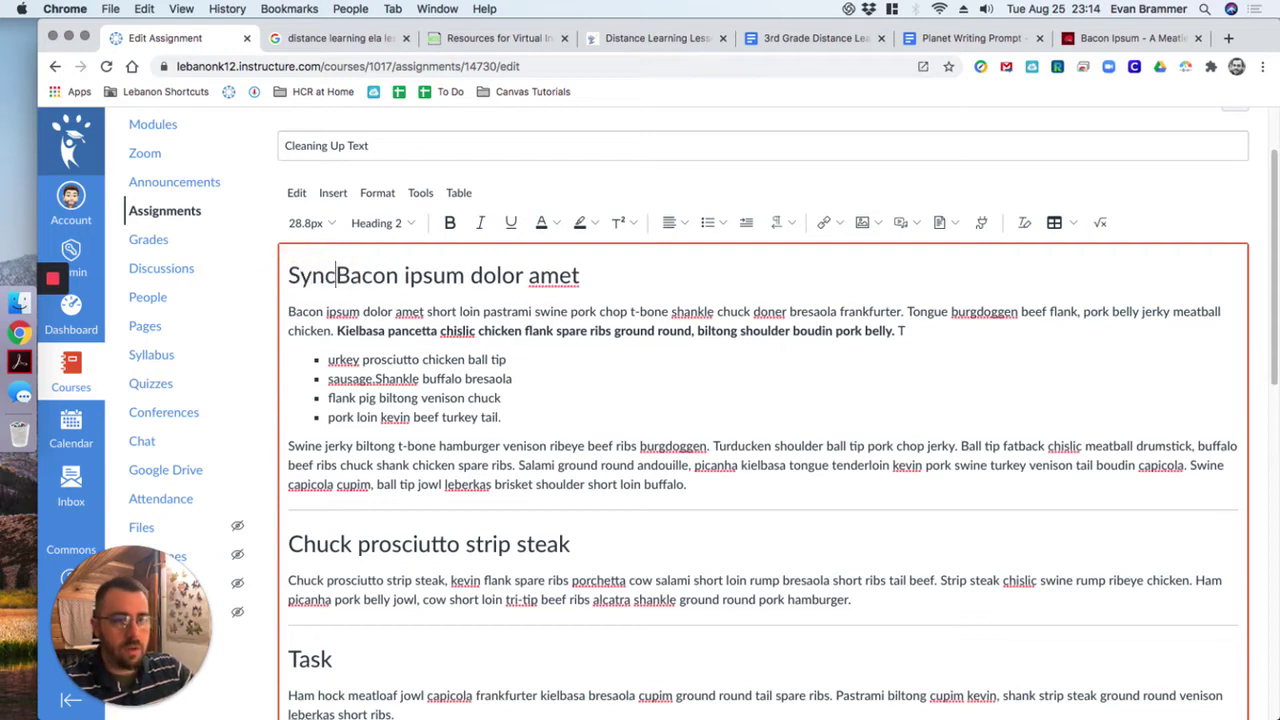
type(":")
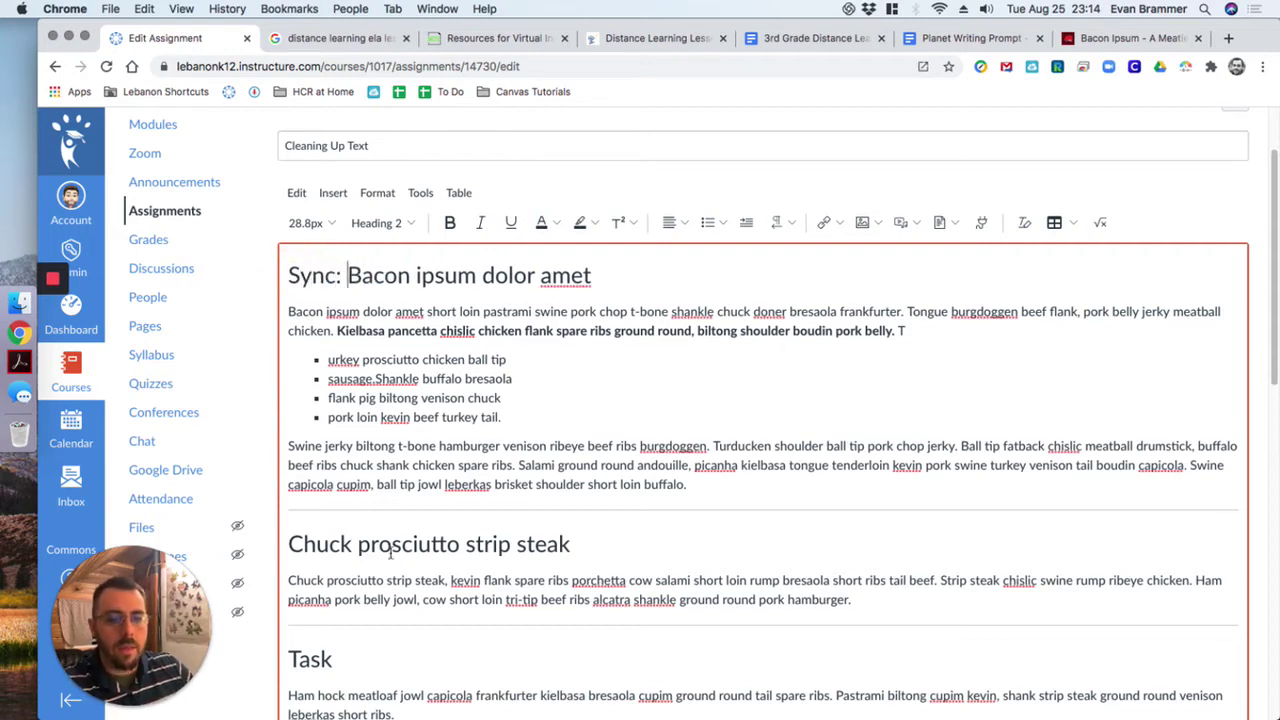
Add the prefix "Async: " to the "Chuck prosciutto strip steak" heading.
left_click(290, 544)
type("Asyn")
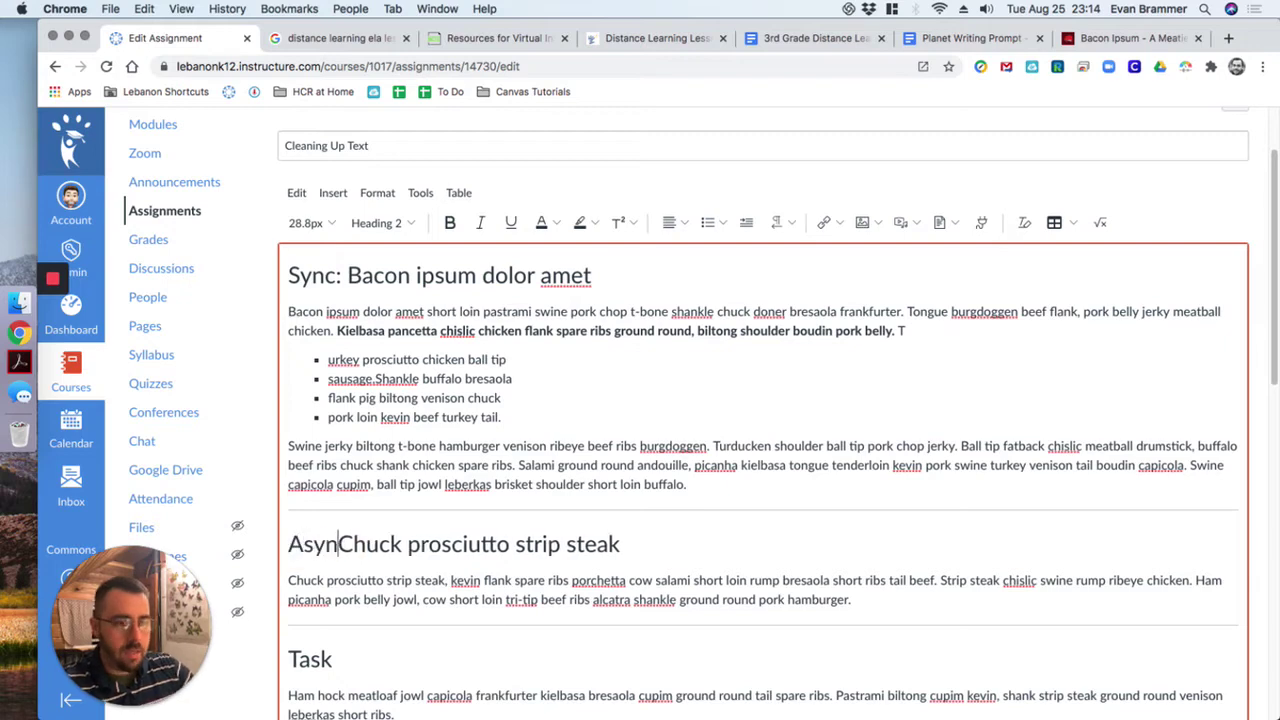
type("c:")
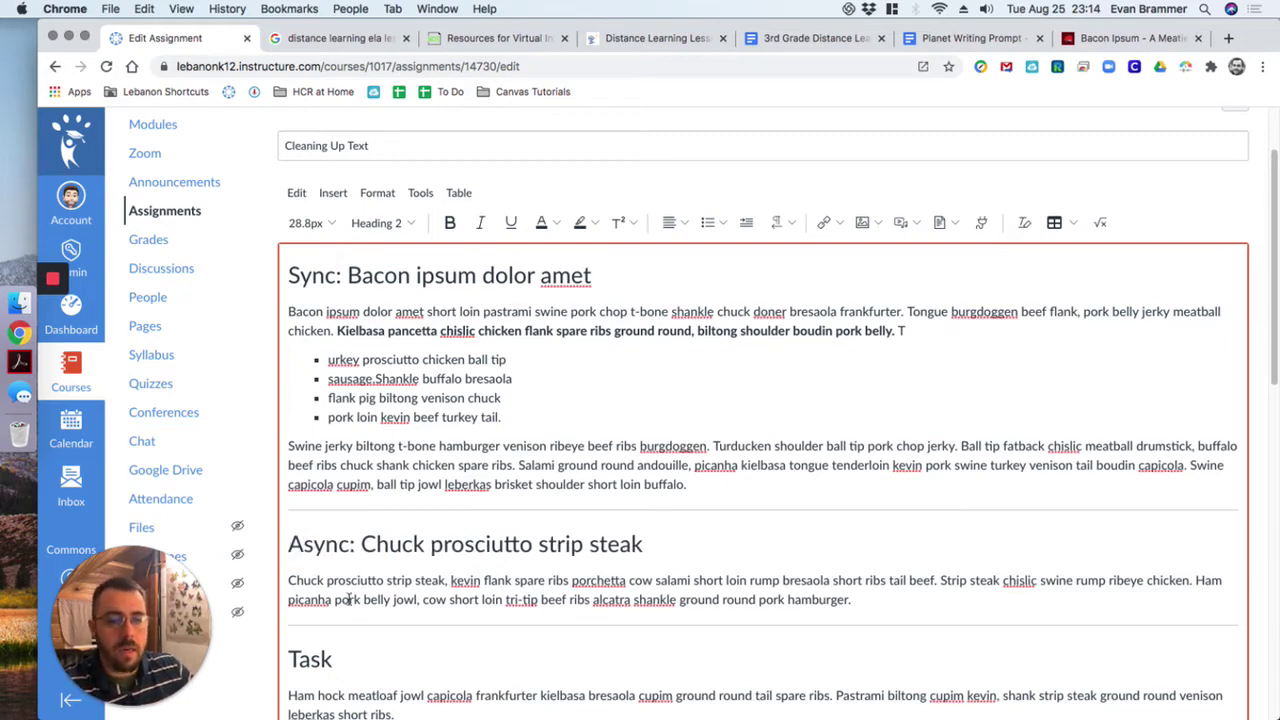
Replace the text of the "Task" heading with "Project".
scroll(300, 600, "down", 1)
left_click(295, 619)
left_click(307, 619)
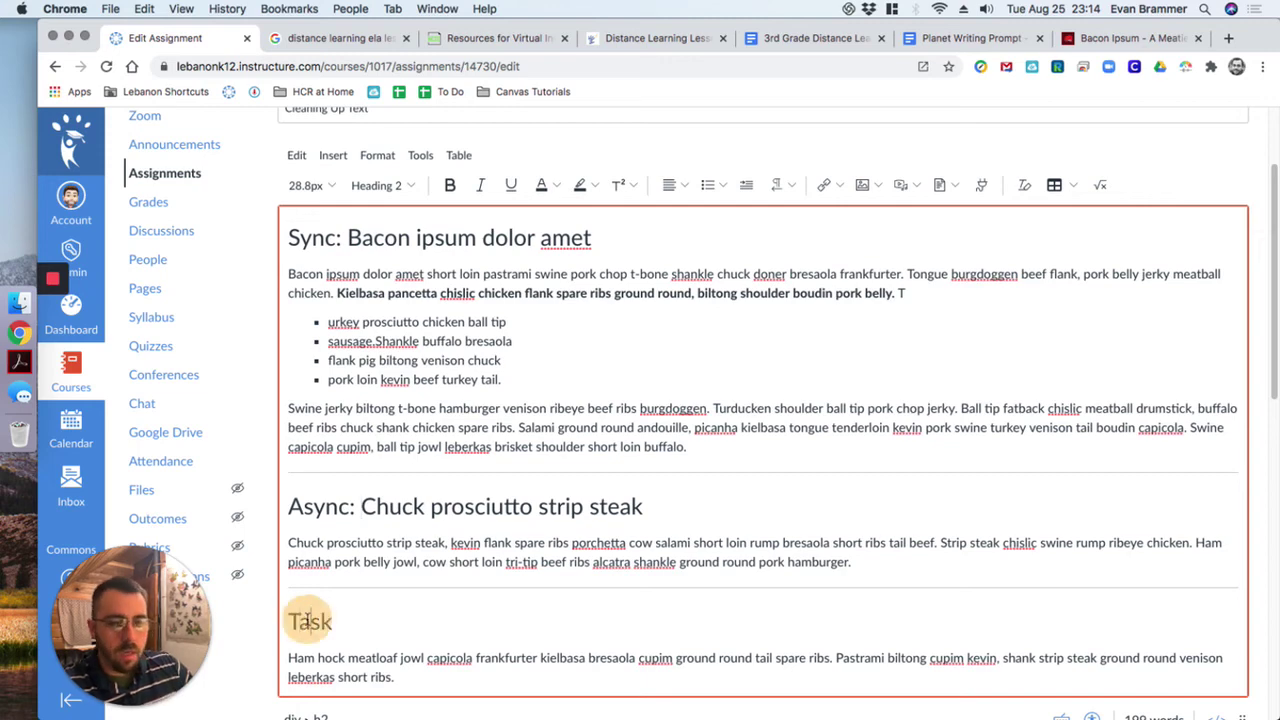
double_click(311, 621)
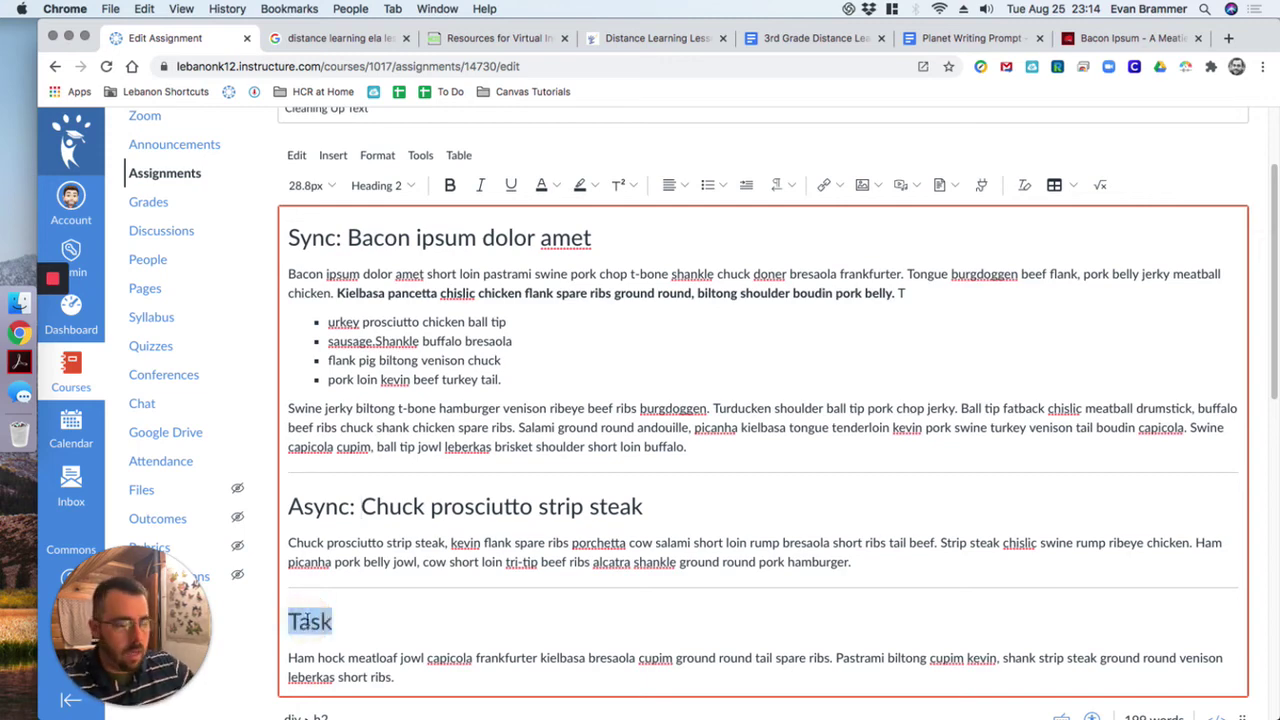
type("Project")
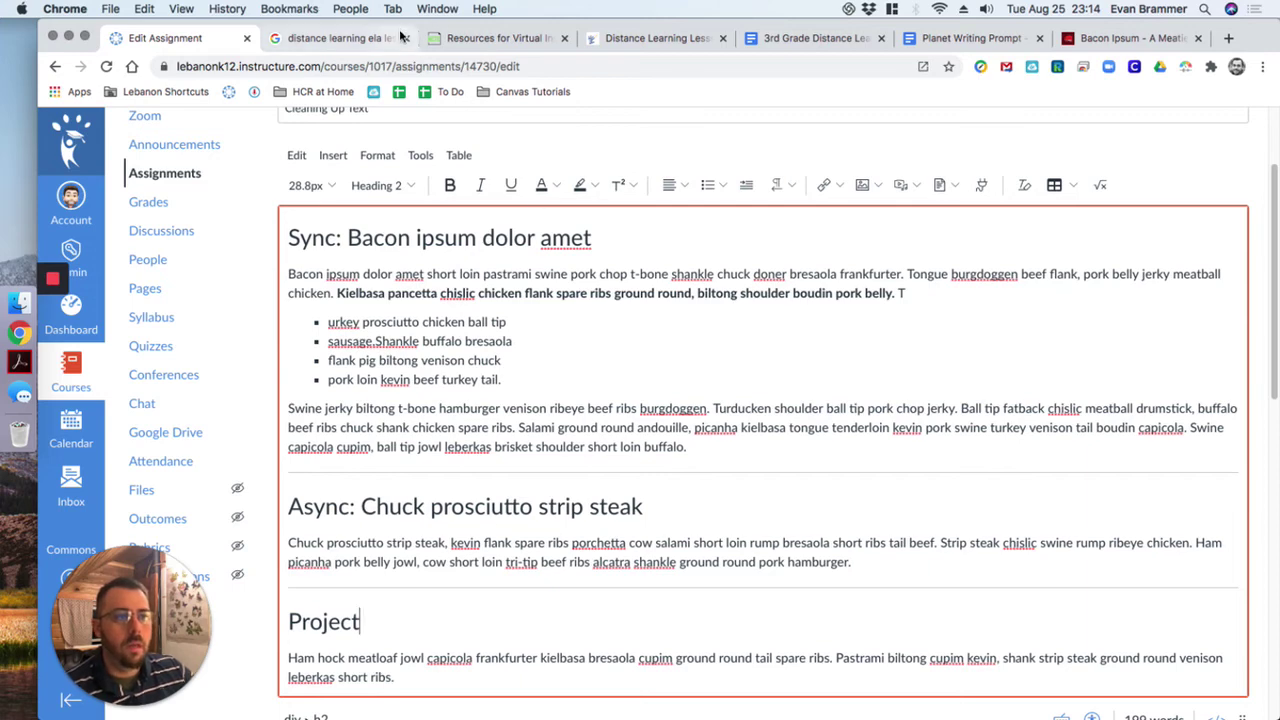
Close the distance learning ELA search tab and change the prefix word of the "Bacon ipsum dolor amet" heading to "Read".
left_click(404, 37)
left_click(300, 237)
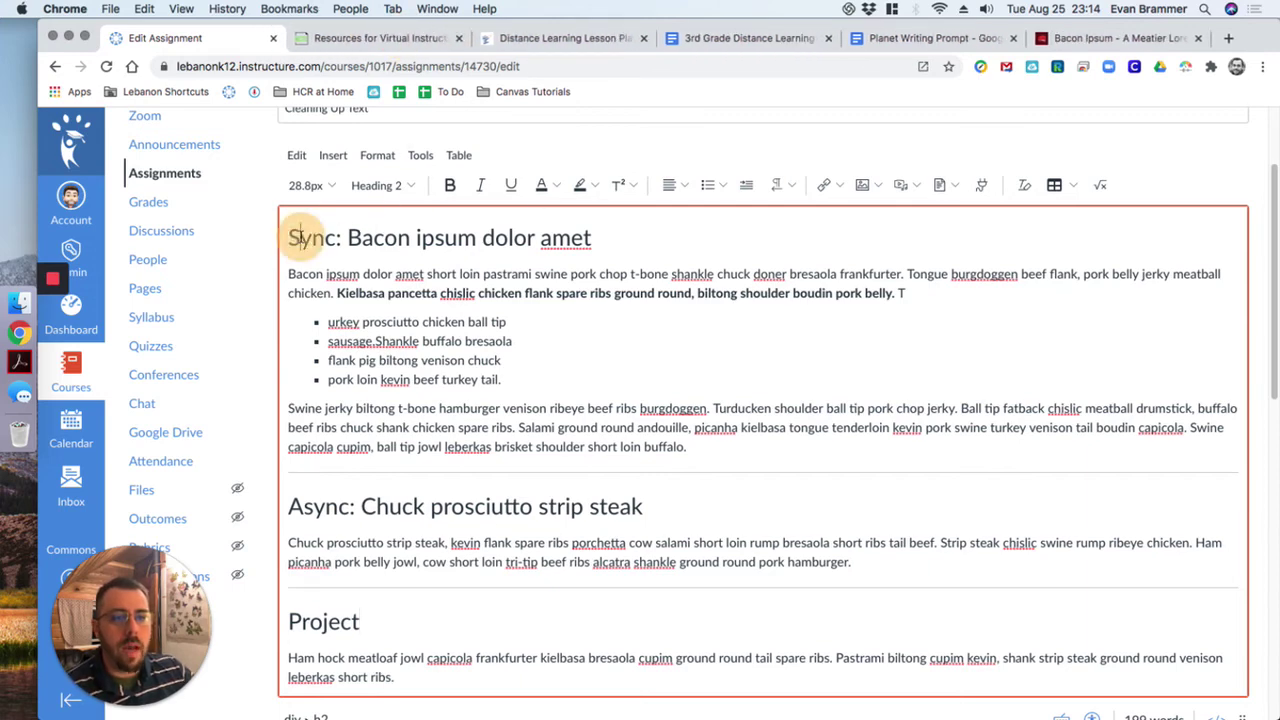
double_click(300, 237)
key("BackSpace")
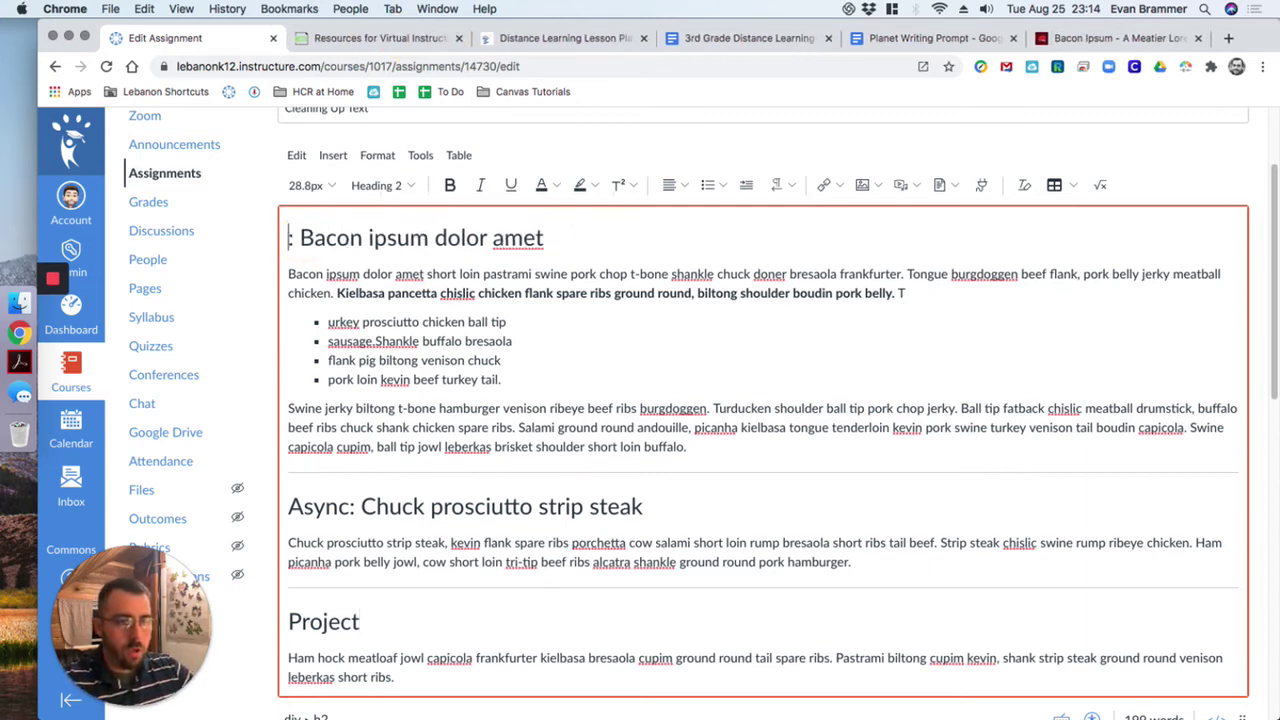
type("Rad")
key("BackSpace")
key("BackSpace")
type("ead")
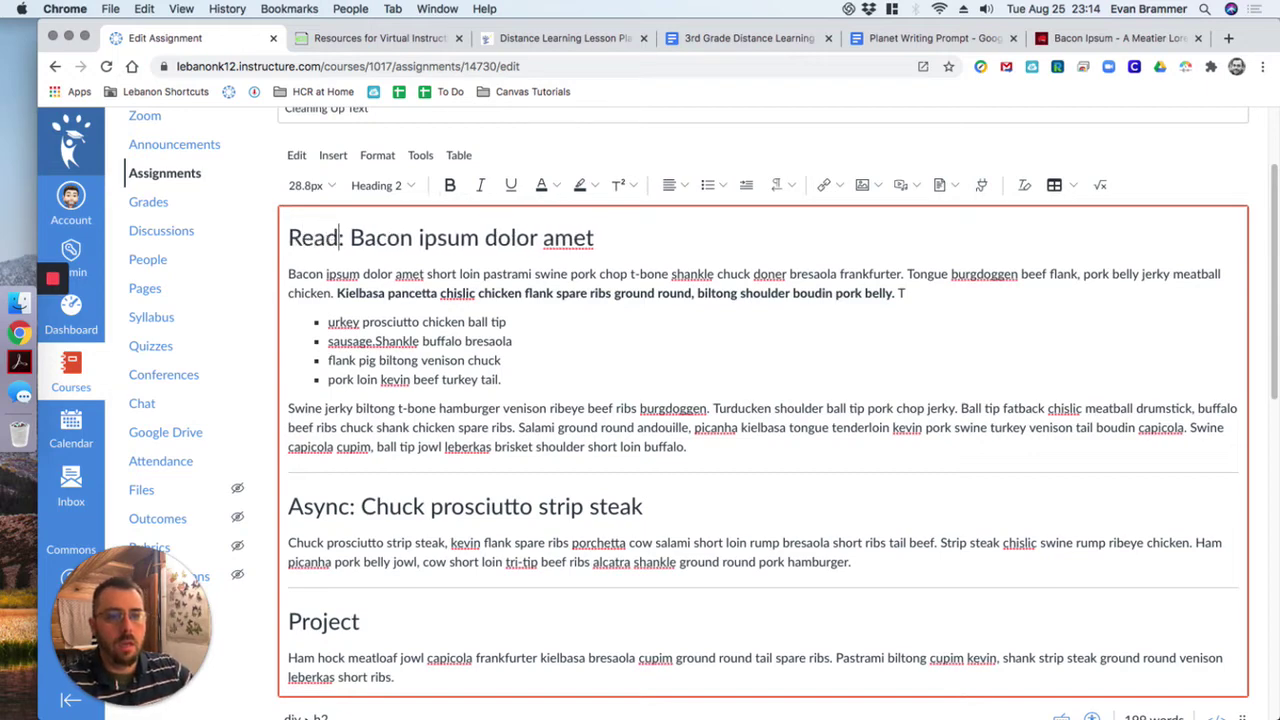
Change the prefix word of the "Chuck prosciutto strip steak" heading to "Draw".
double_click(332, 512)
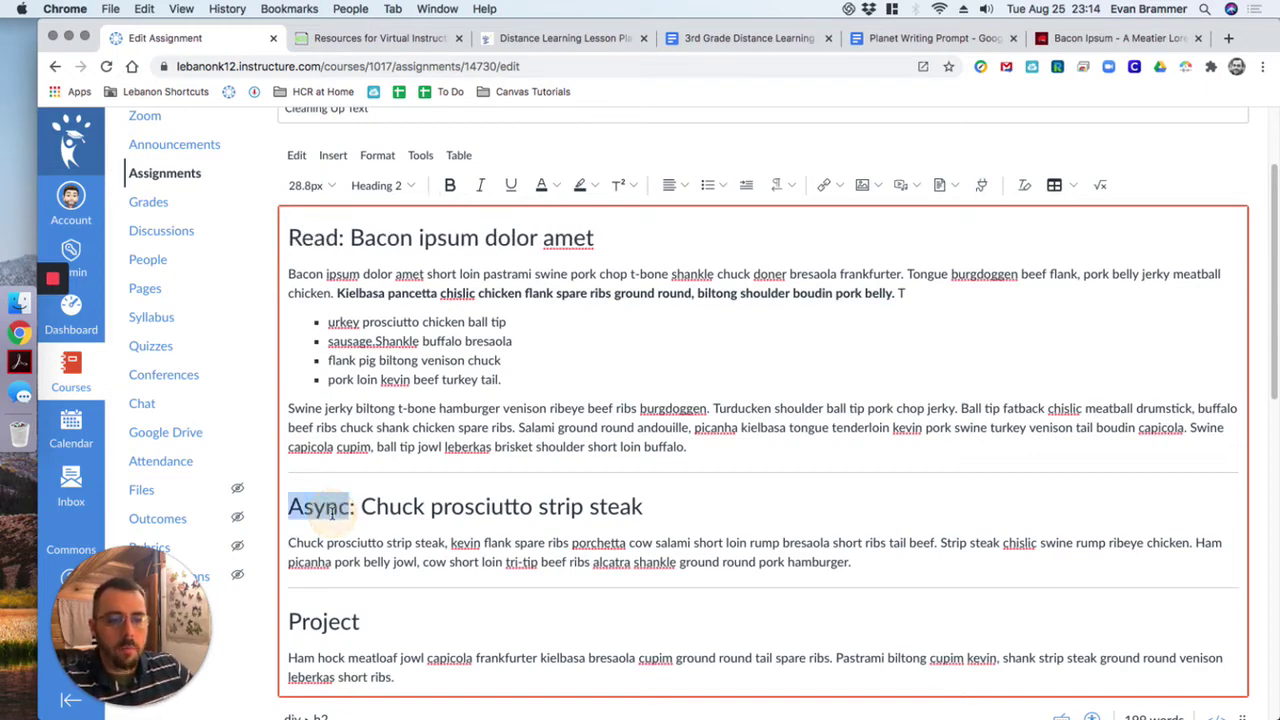
type("Draw")
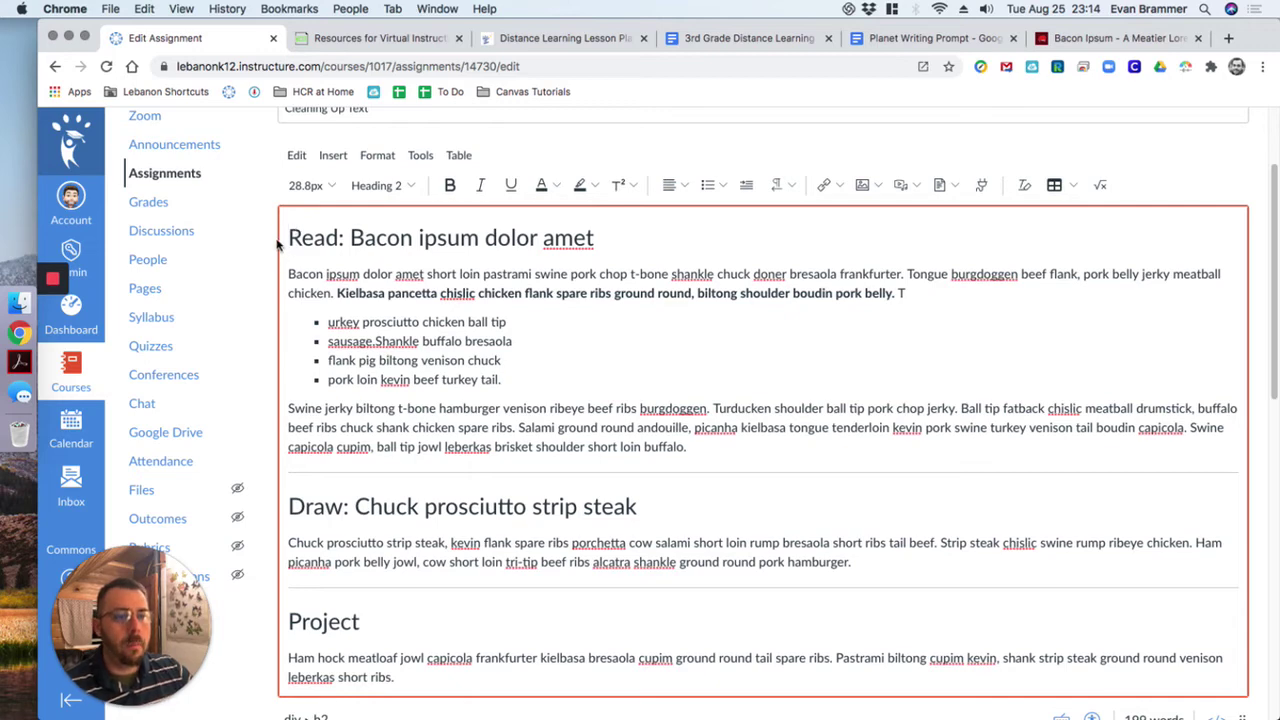
left_click(632, 242)
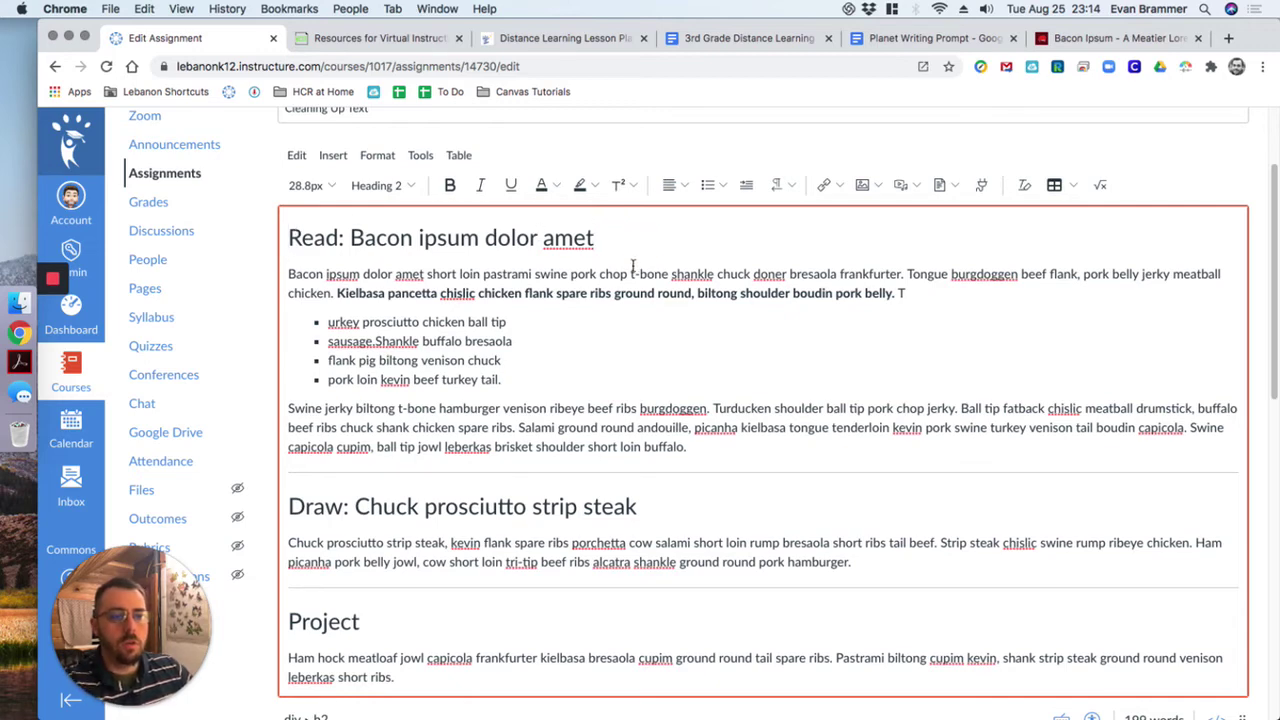
Split the bold "Kielbasa pancetta" sentence onto its own line above the bulleted list.
left_click(334, 292)
key("Return")
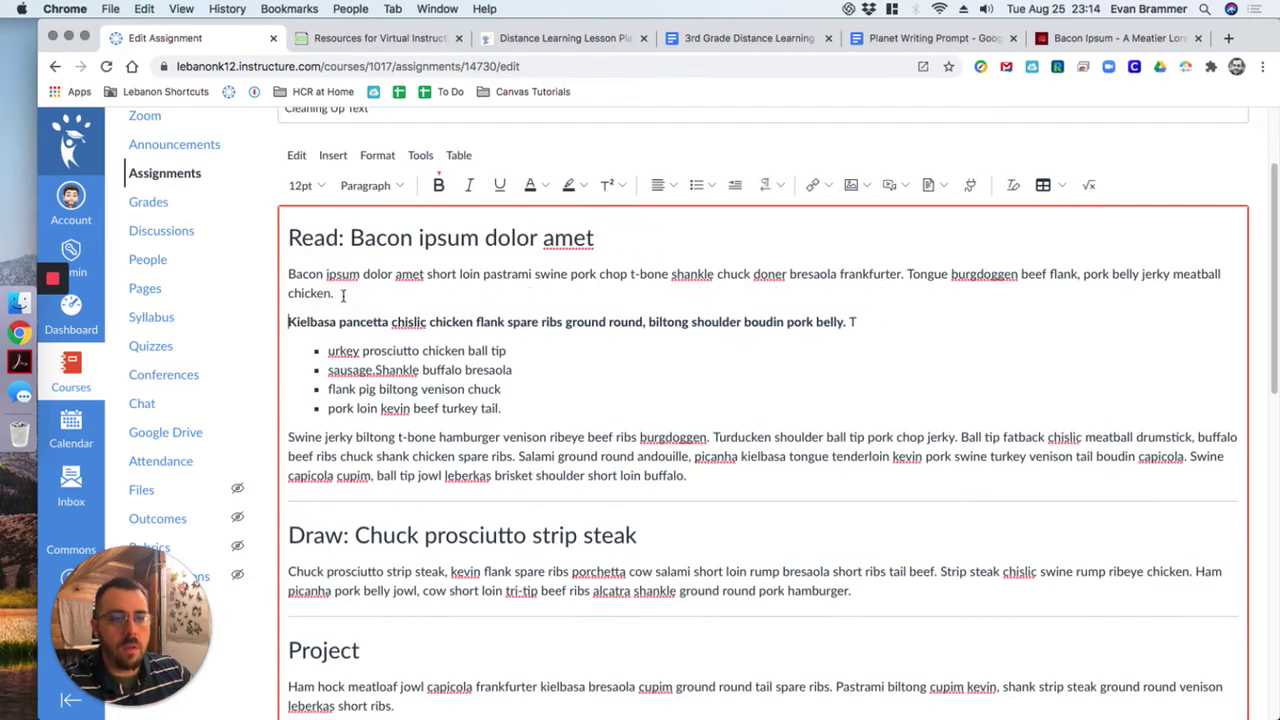
left_click(360, 292)
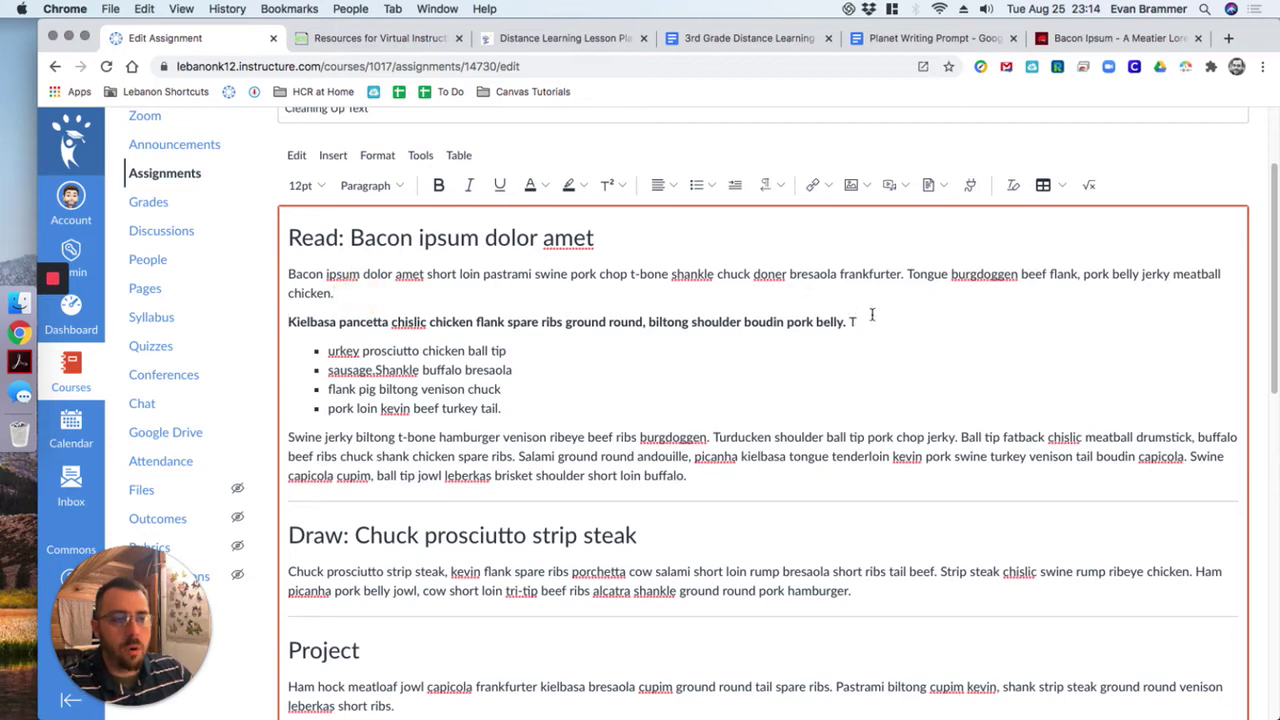
Remove the bold from the "Kielbasa pancetta" line and format it as Heading 4 after trying Heading 3.
left_click_drag(858, 321, 290, 309)
left_click(438, 185)
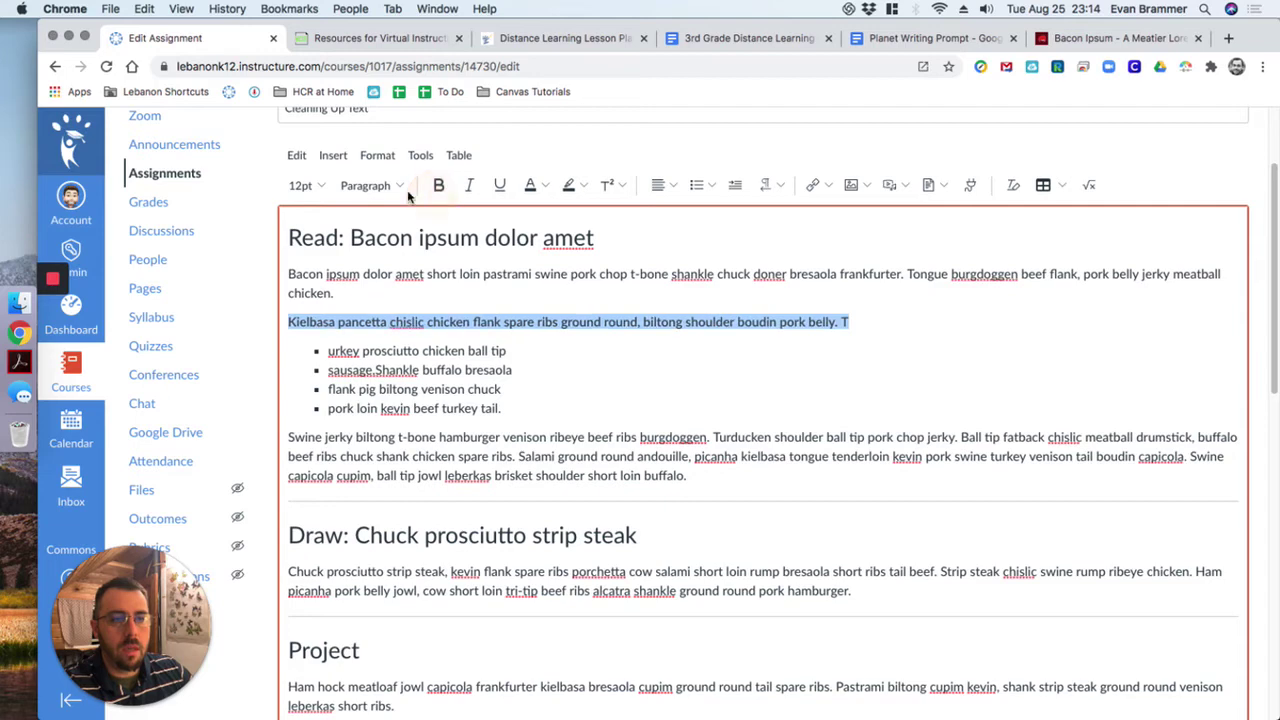
left_click(365, 185)
left_click(389, 240)
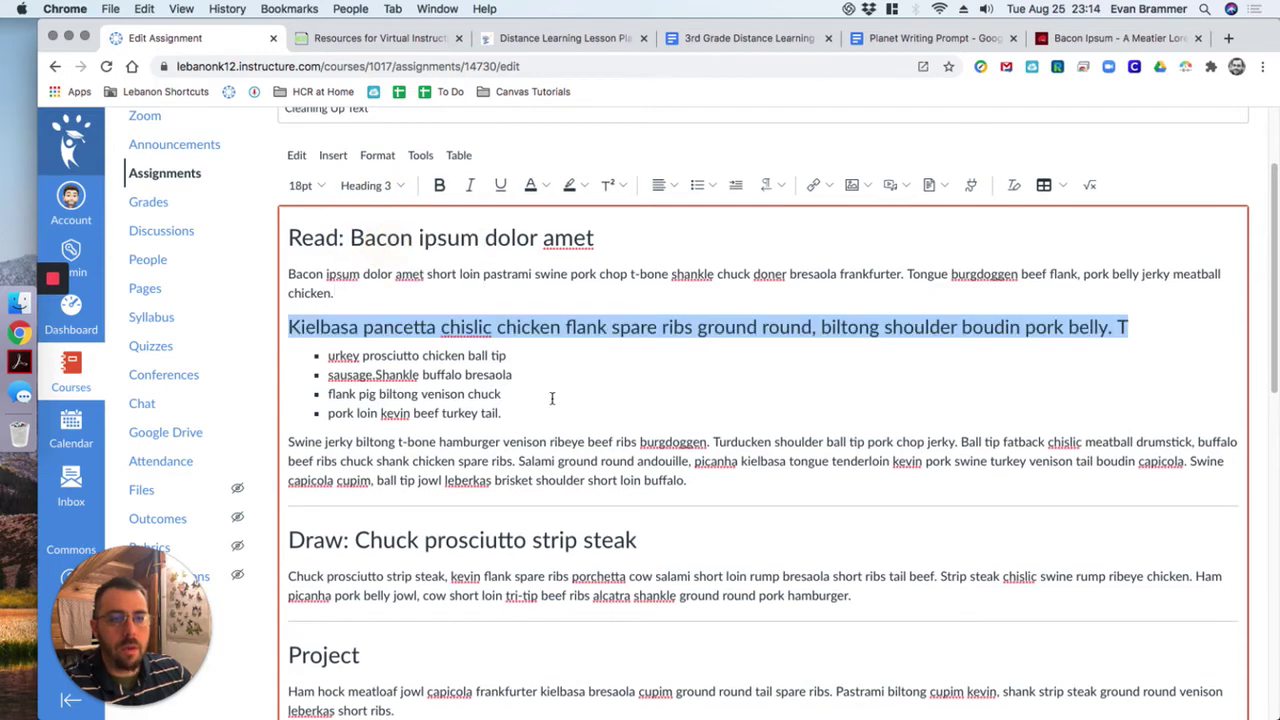
left_click(400, 186)
left_click(436, 263)
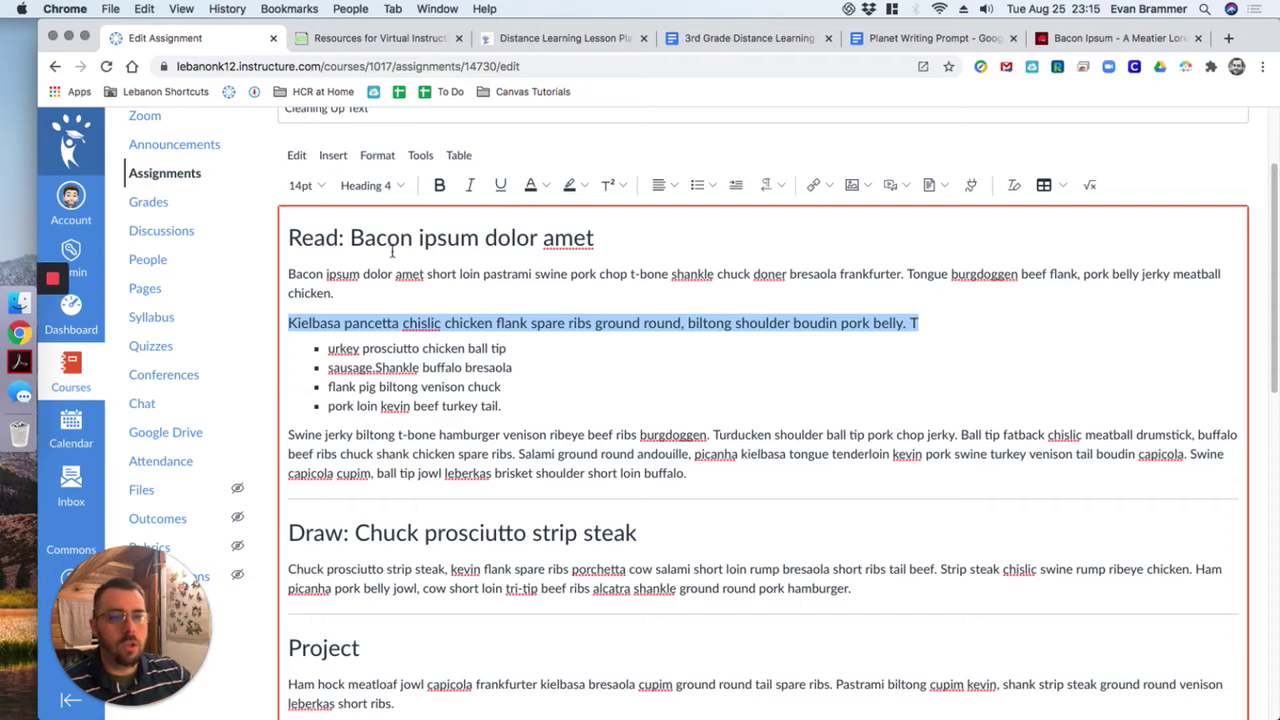
left_click_drag(624, 228, 296, 236)
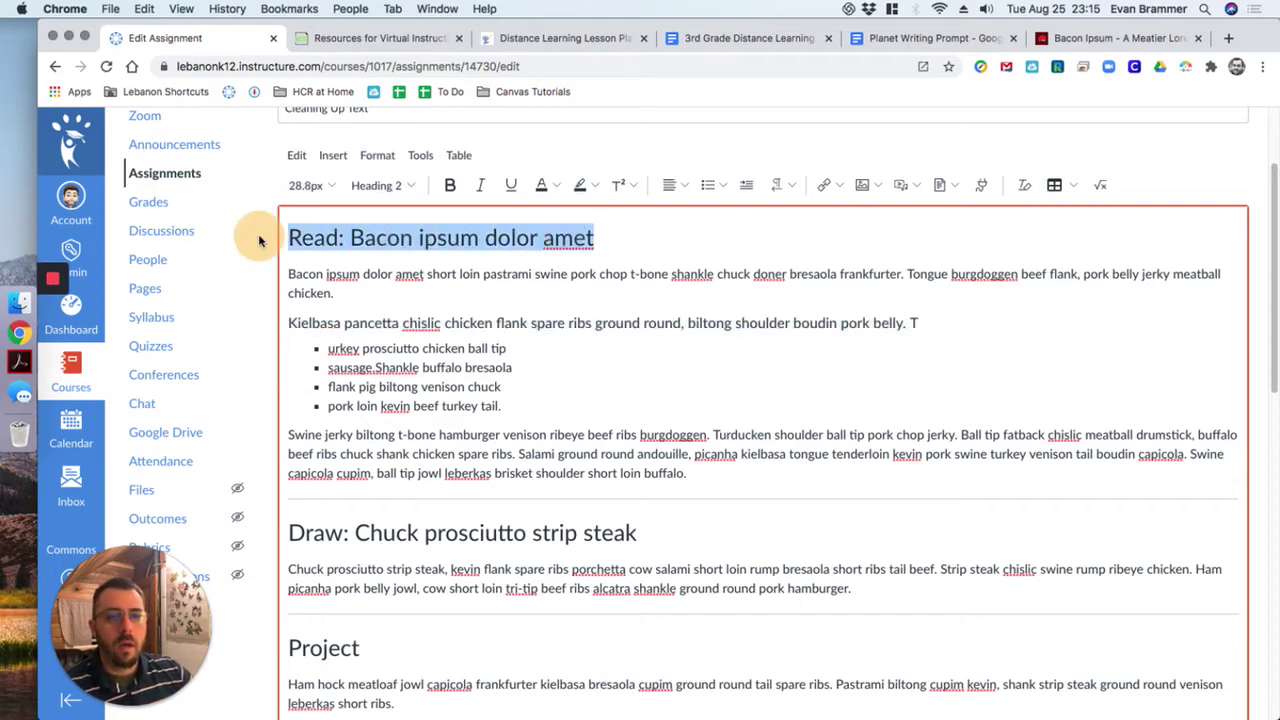
left_click(318, 322)
left_click_drag(424, 318, 630, 330)
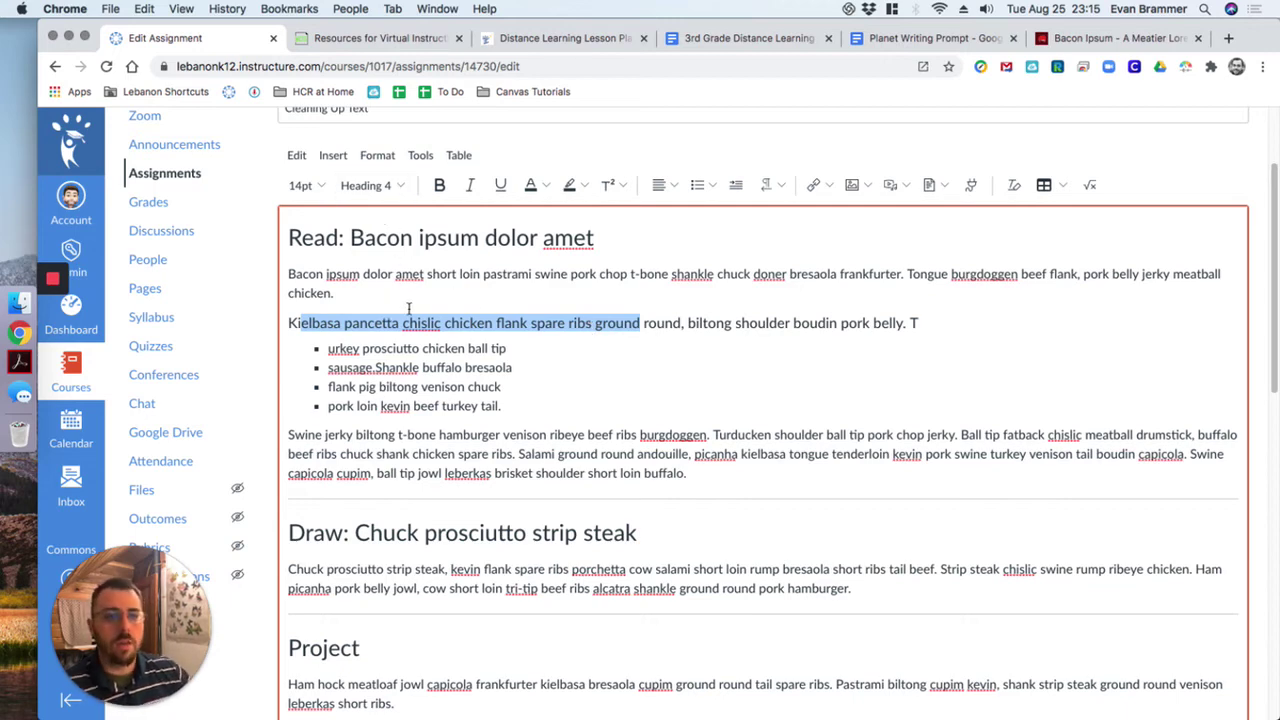
left_click(375, 305)
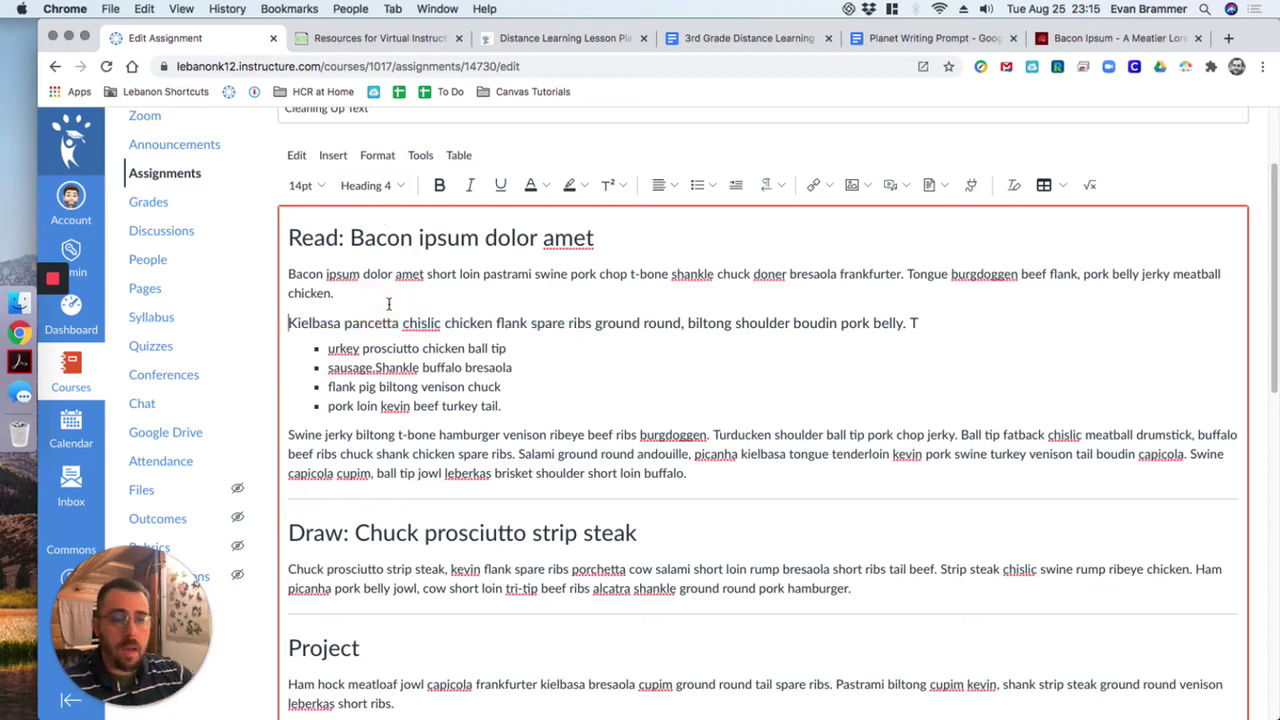
key("Up")
key("Up")
key("Up")
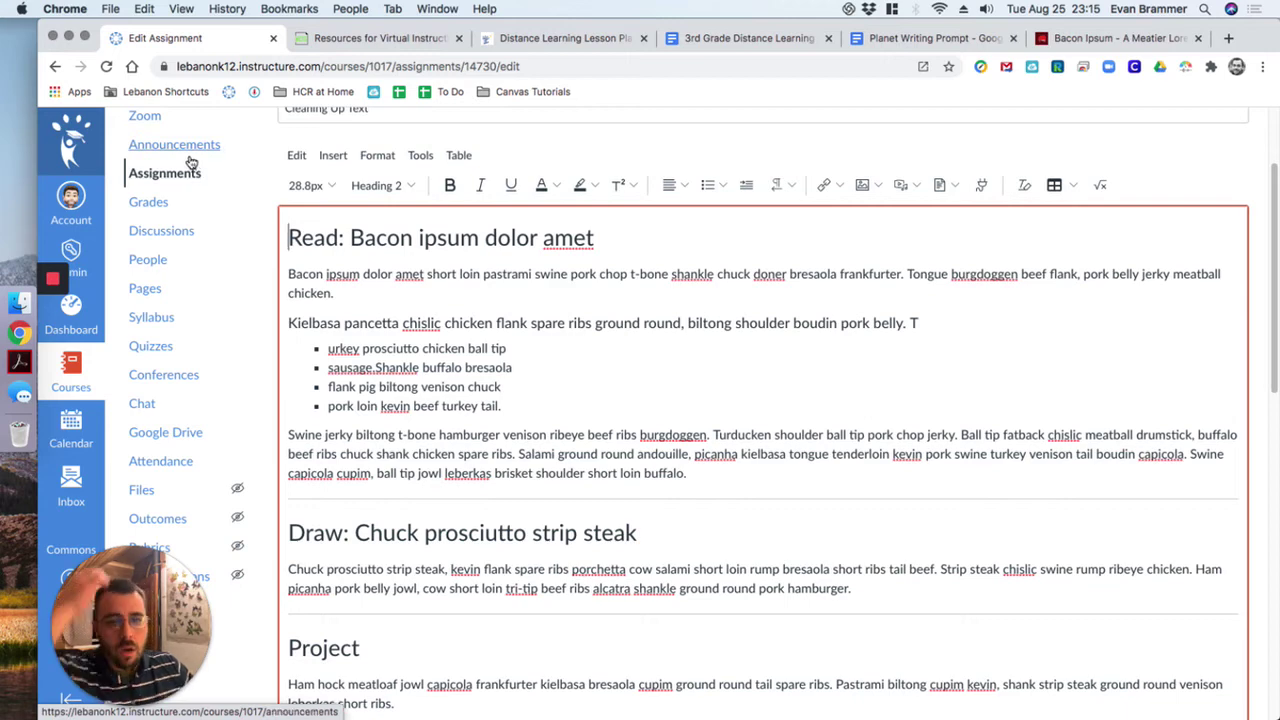
Open the course's Modules page in a new browser tab and look through its module list.
scroll(190, 232, "up", 3)
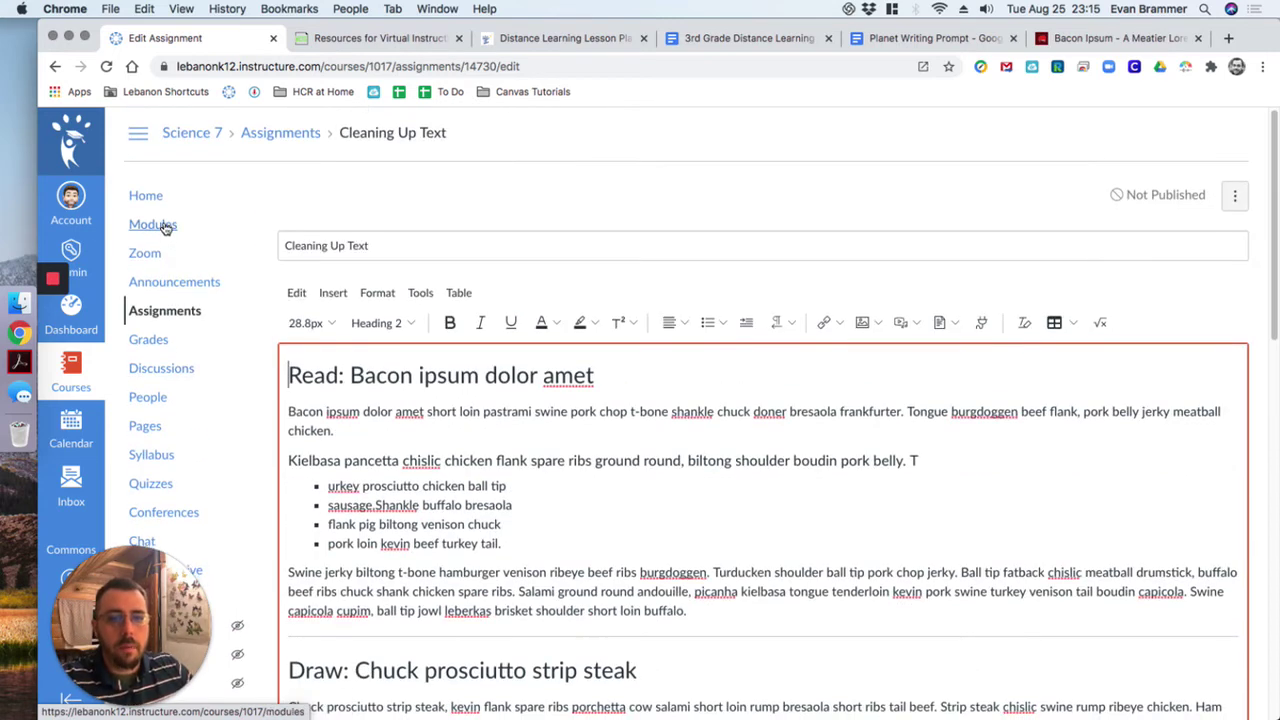
left_click(170, 222, "super")
left_click(337, 36)
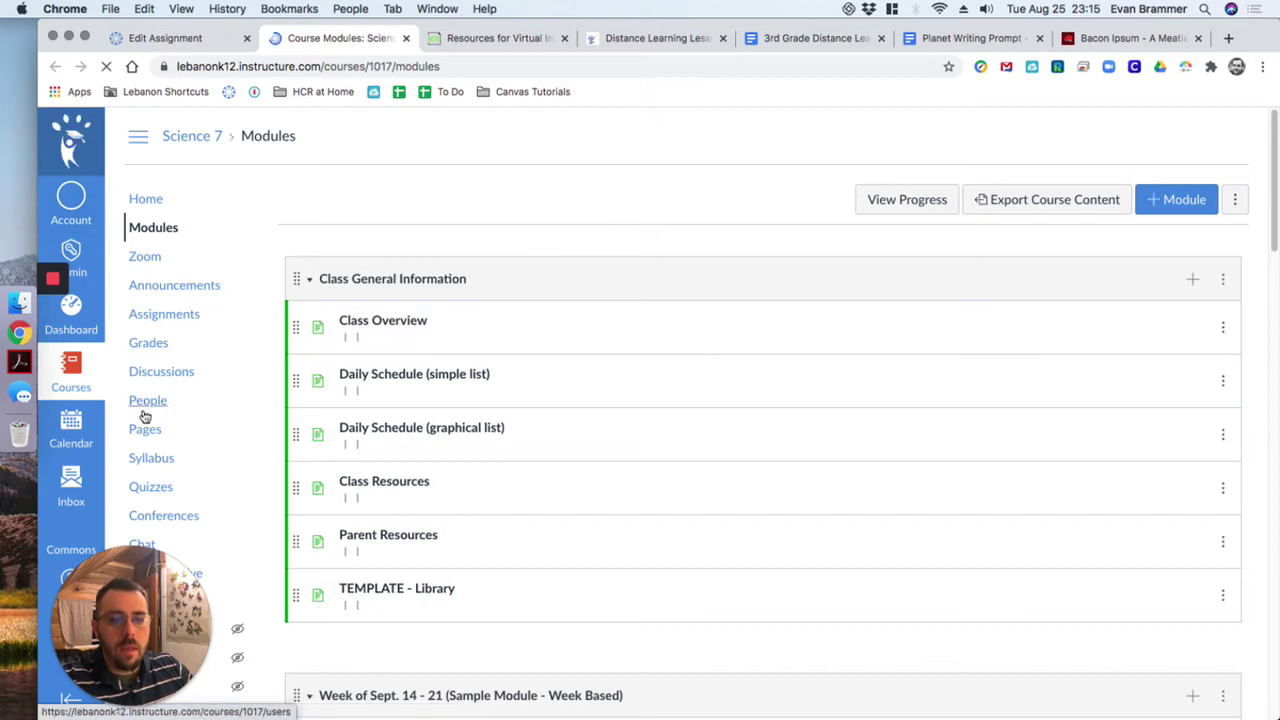
scroll(360, 380, "down", 10)
scroll(363, 374, "up", 5)
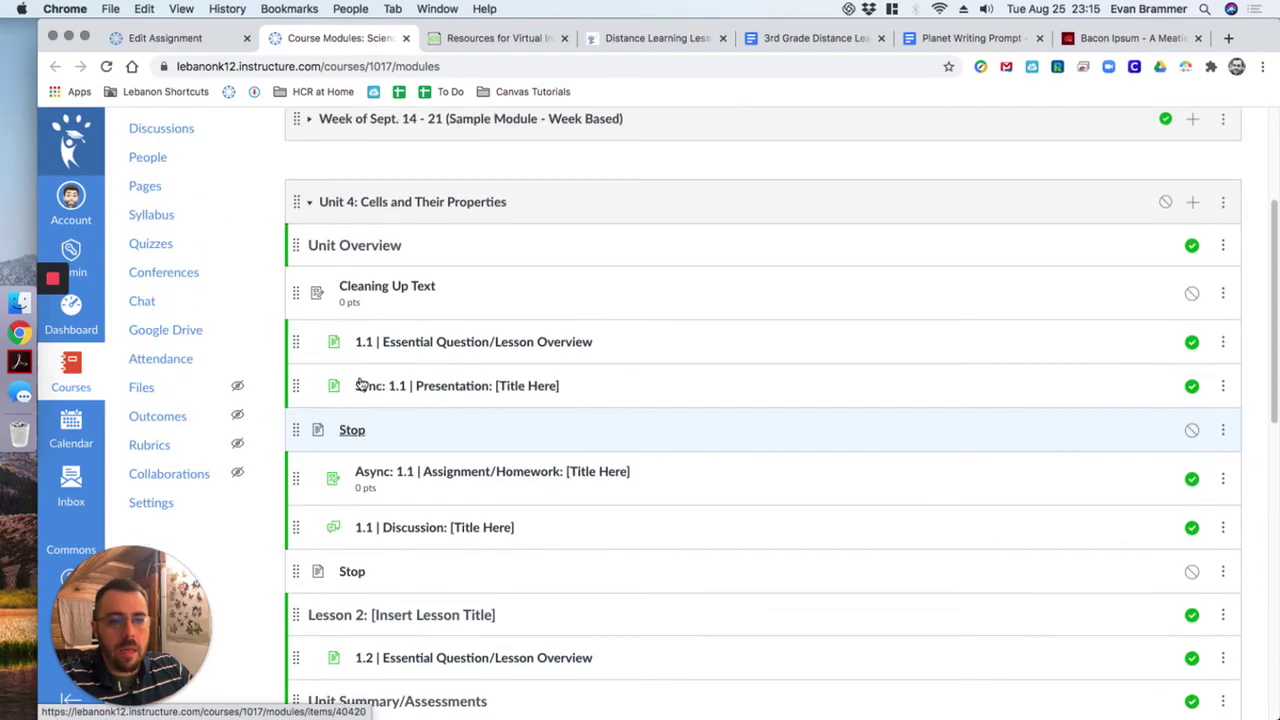
Open the Icons & Emojis page from the course's full list of pages.
left_click(152, 188)
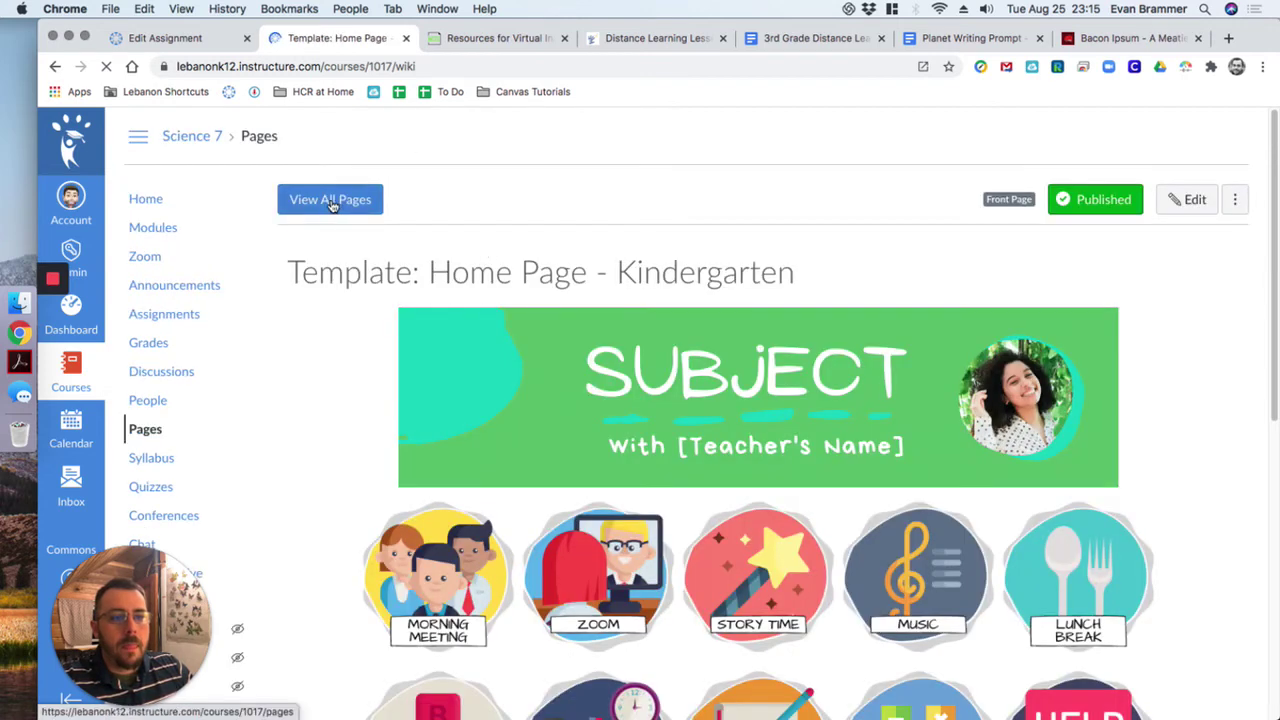
left_click(331, 202)
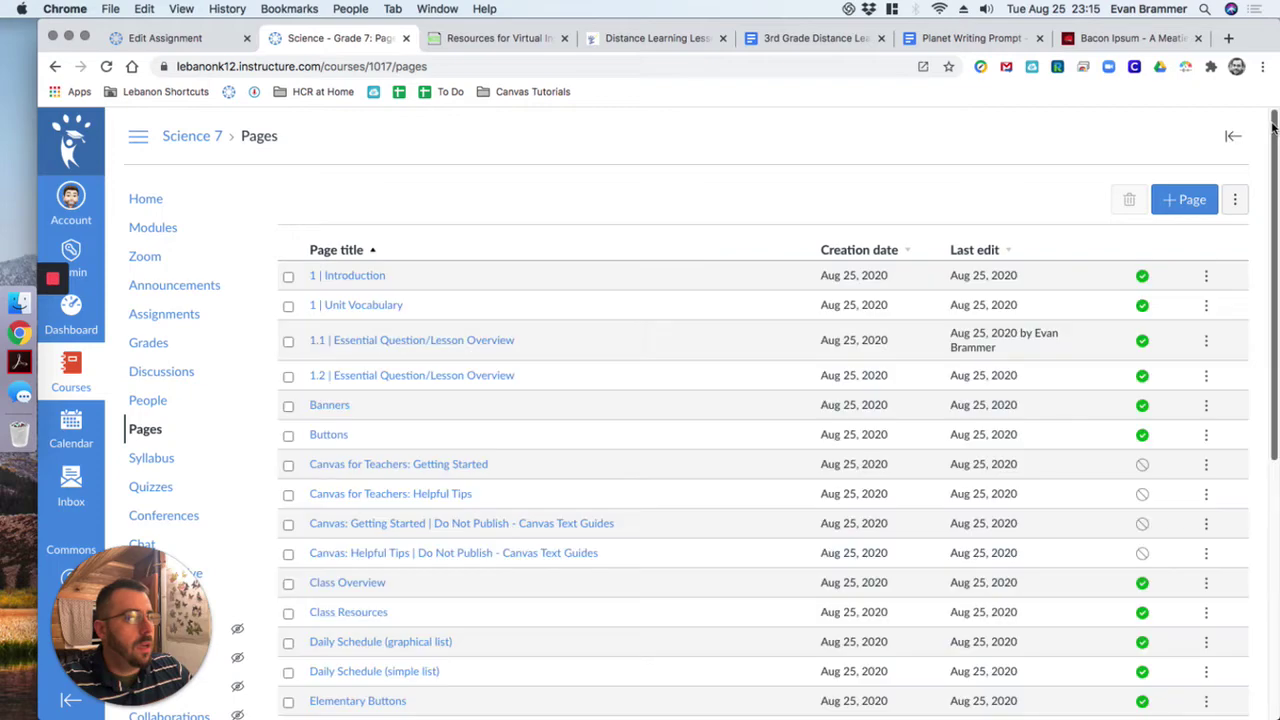
left_click_drag(1274, 125, 1276, 280)
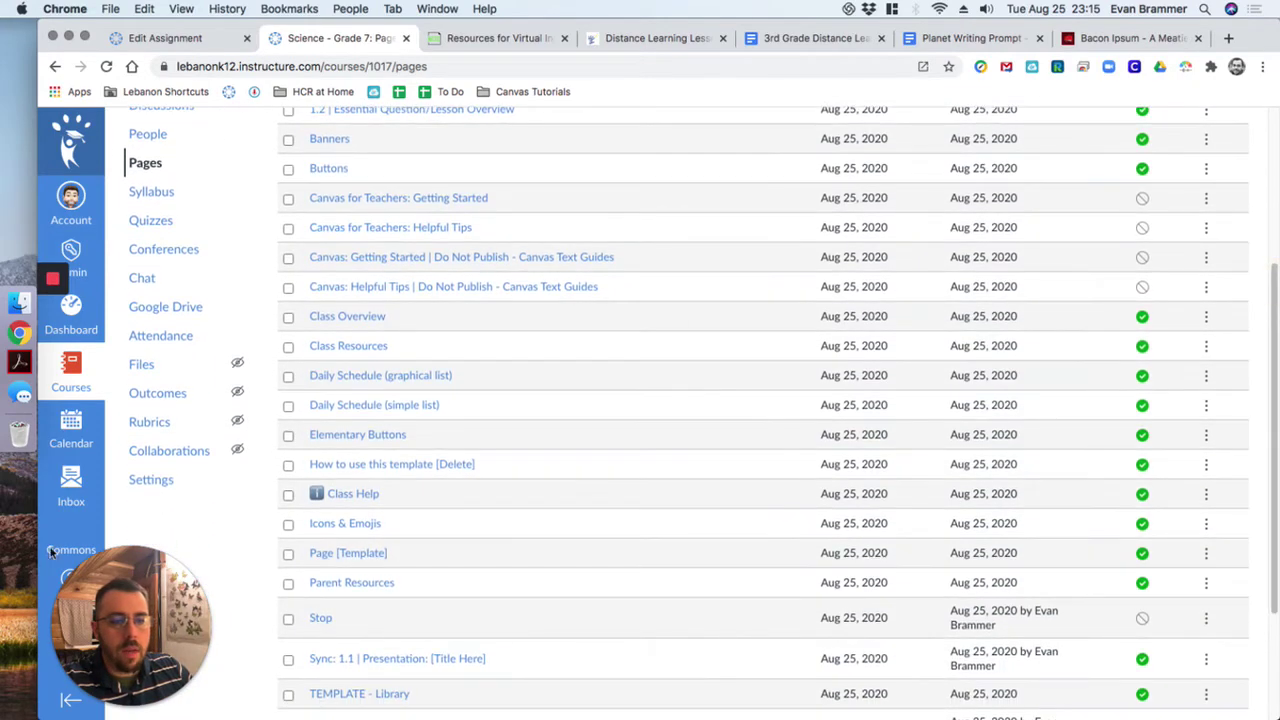
left_click(337, 524)
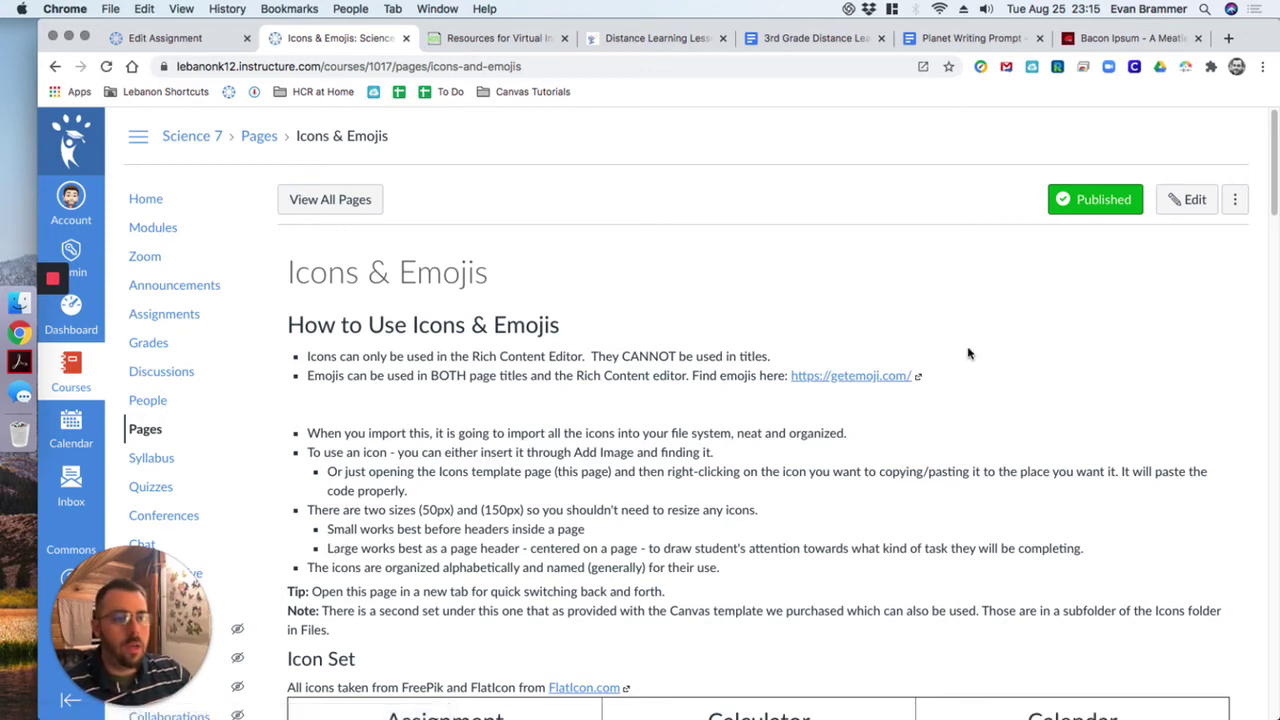
View the linked getemoji.com site in a new tab, and return to the Icons & Emojis page.
left_click(879, 378)
left_click(430, 38)
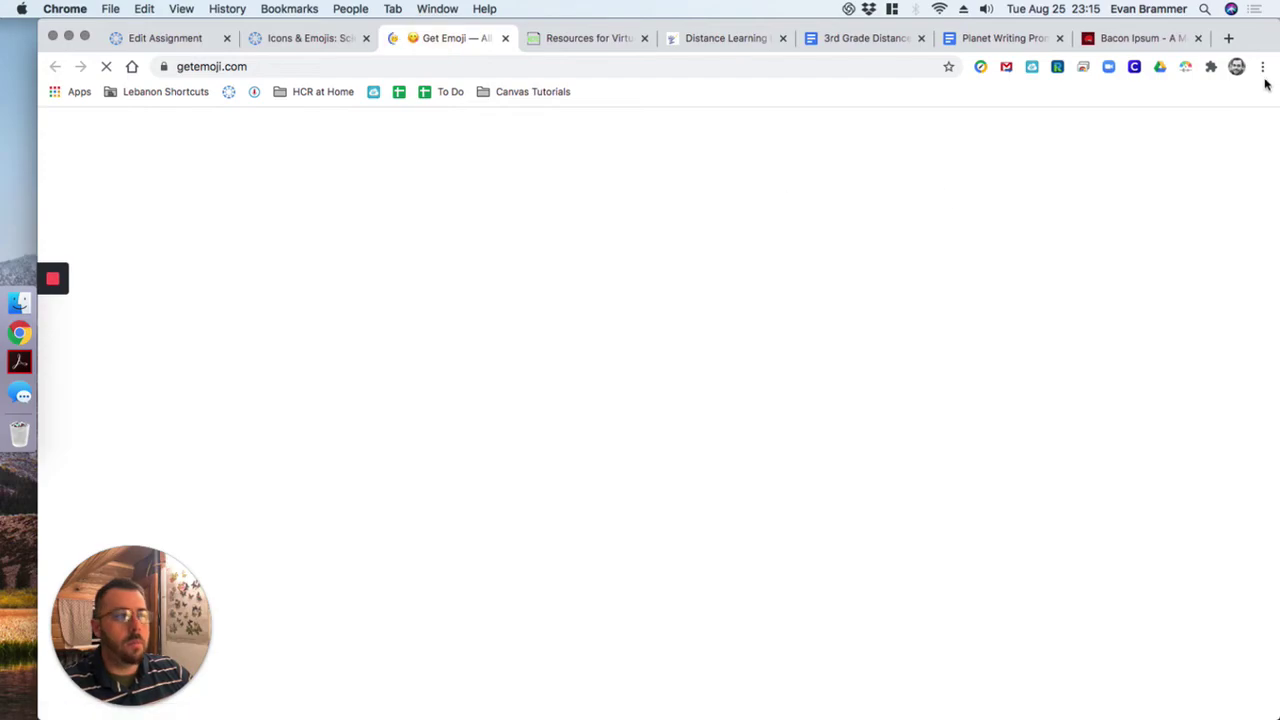
left_click_drag(1275, 147, 1271, 120)
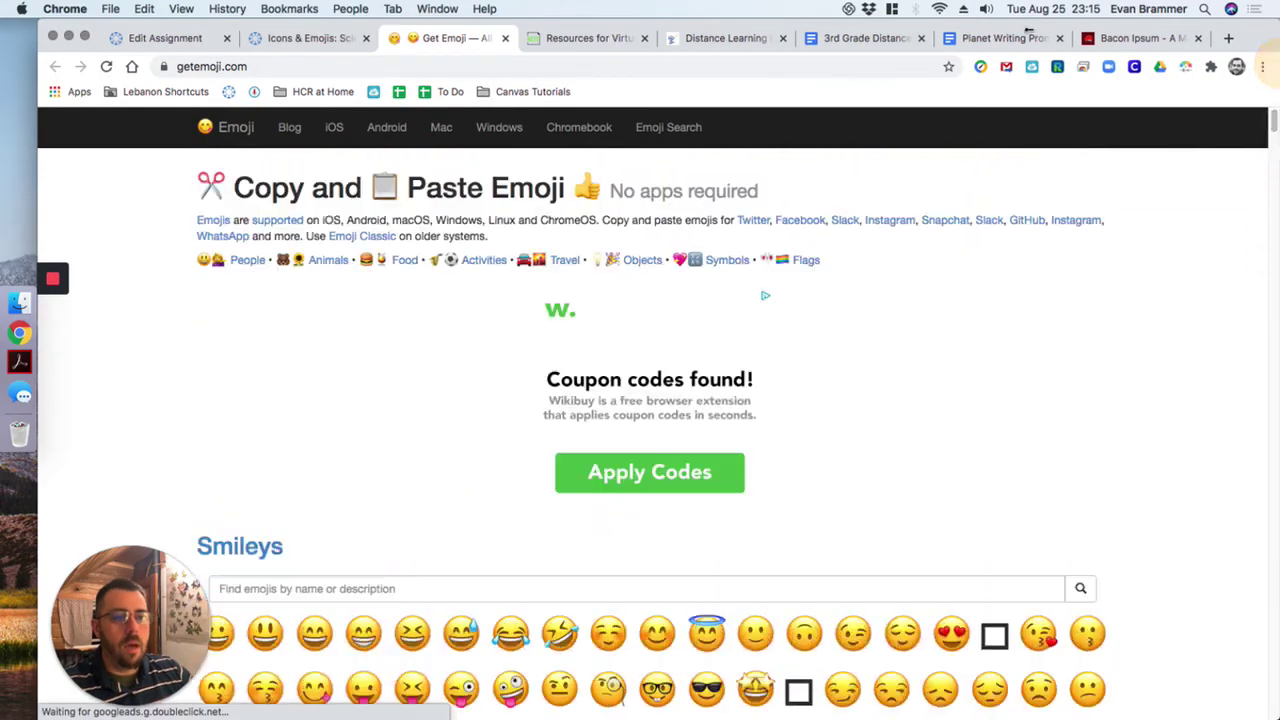
left_click(341, 39)
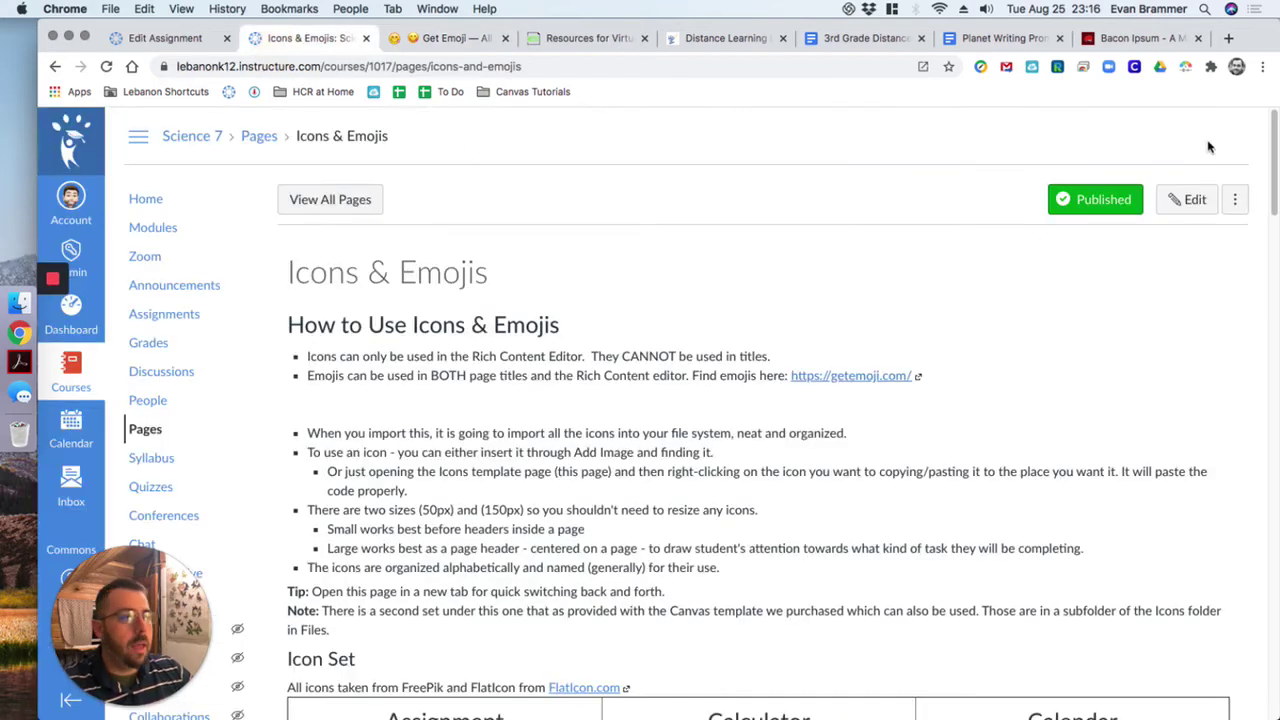
Look over the Icon Set table on the Icons & Emojis page.
left_click_drag(1273, 128, 1268, 234)
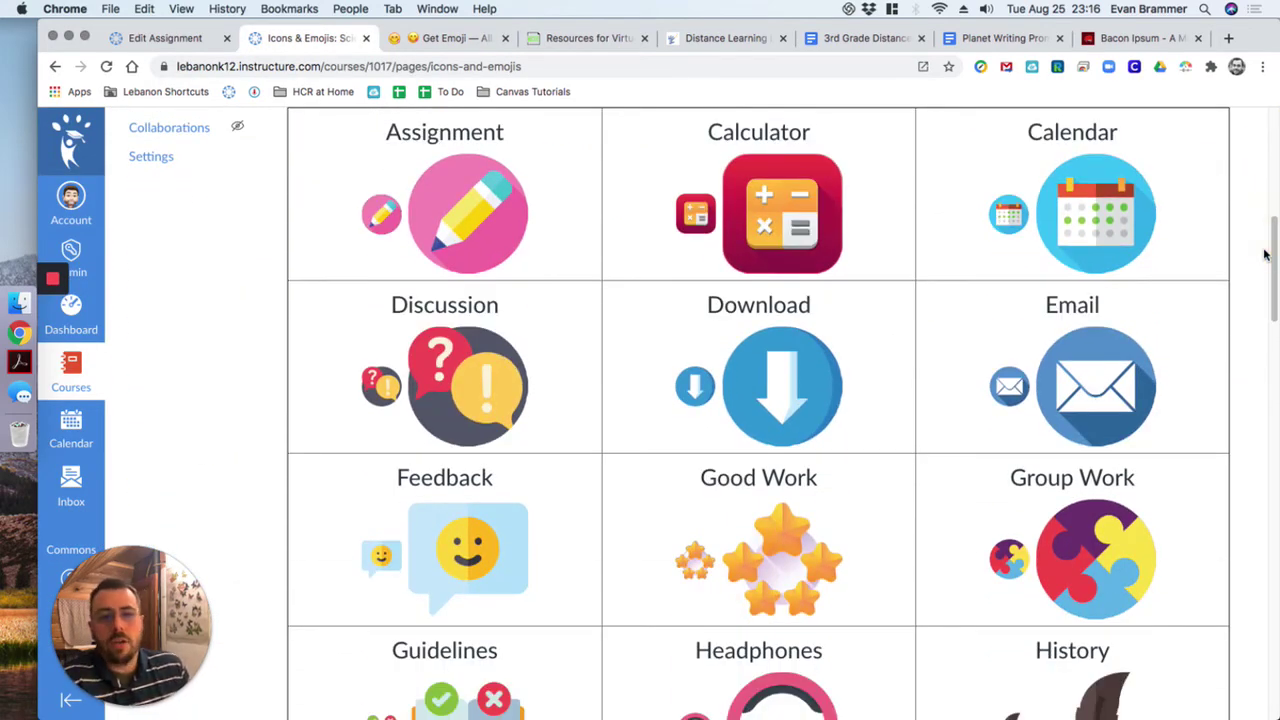
scroll(900, 310, "up", 3)
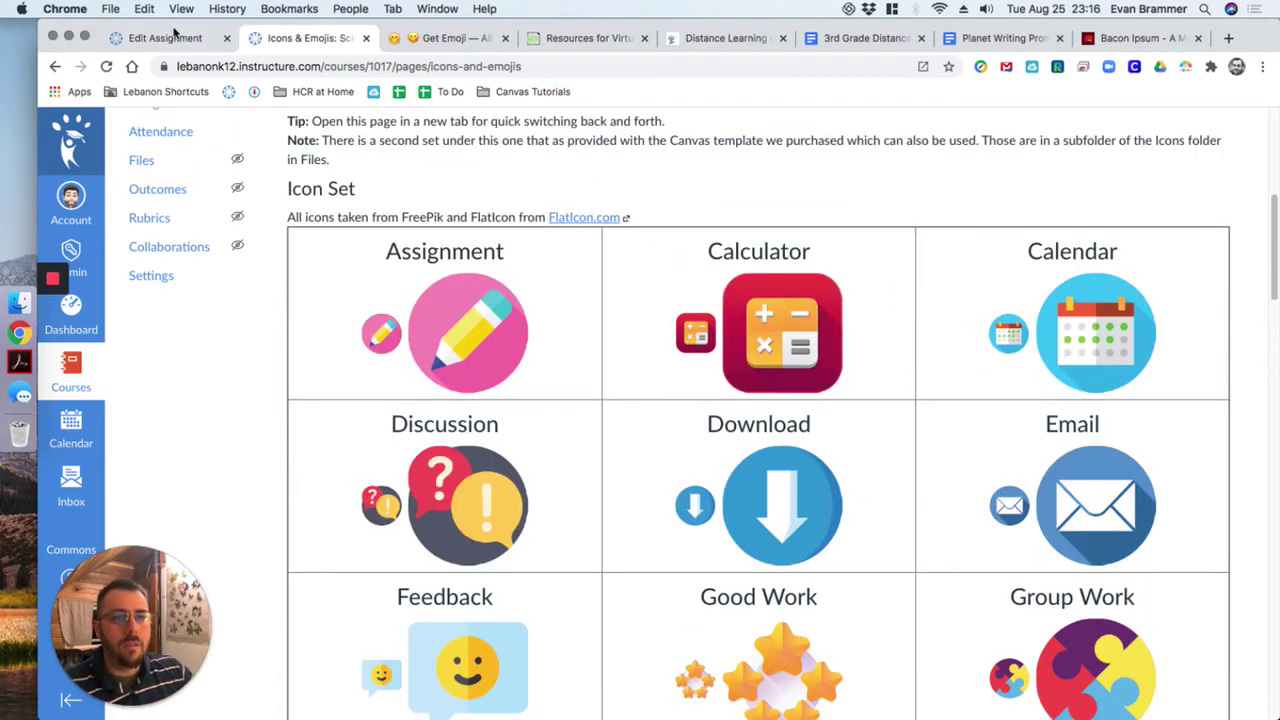
left_click(178, 38)
left_click(303, 38)
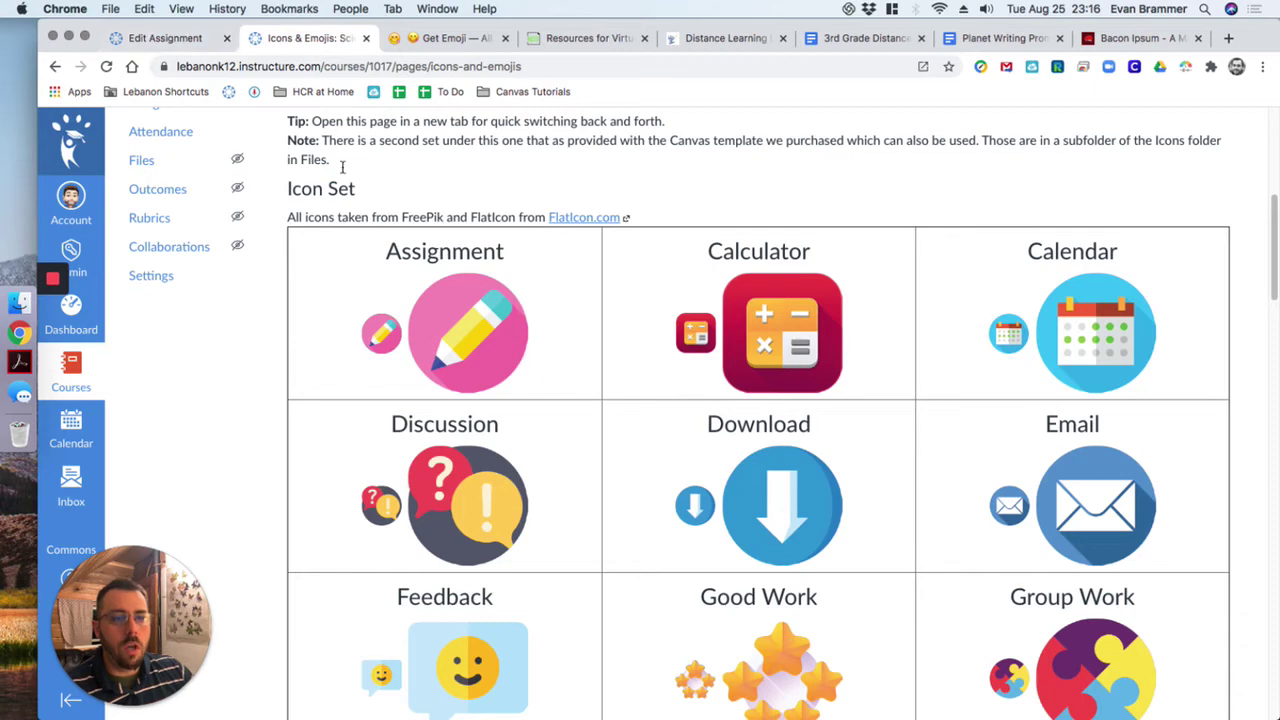
Try to paste a copy of the small Assignment icon in front of the "Read: Bacon ipsum dolor amet" heading.
right_click(385, 340)
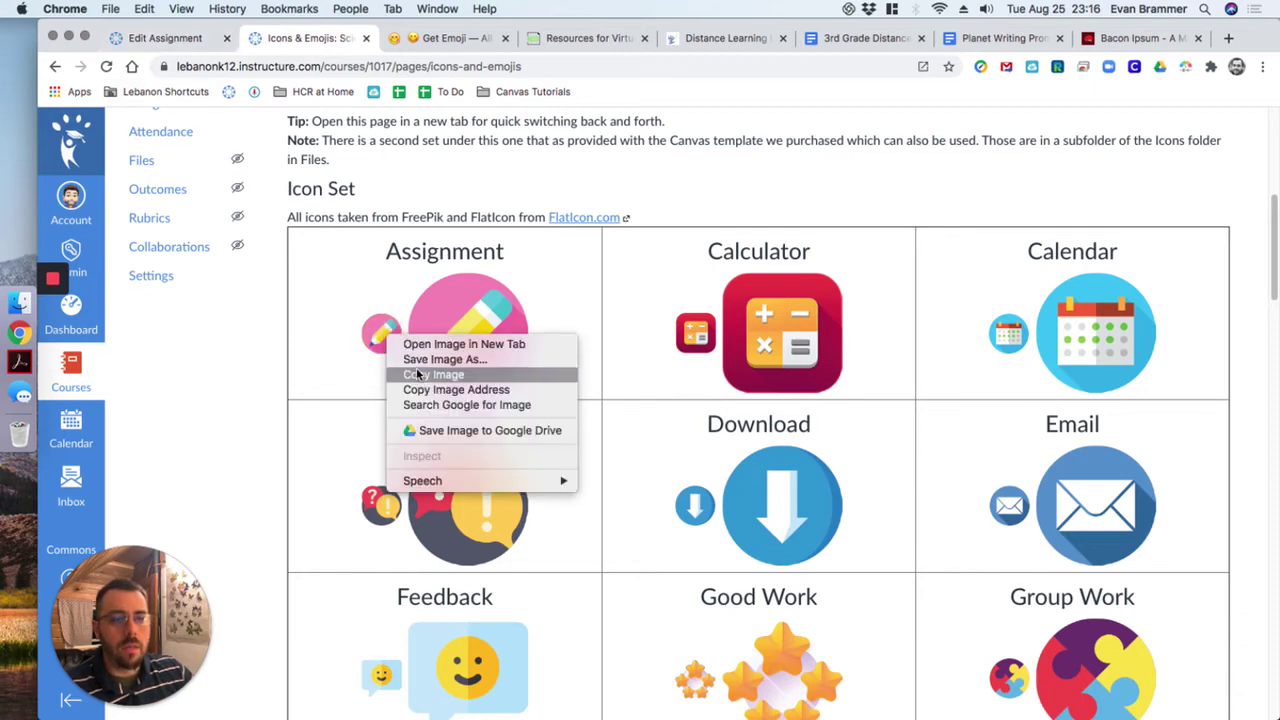
left_click(419, 375)
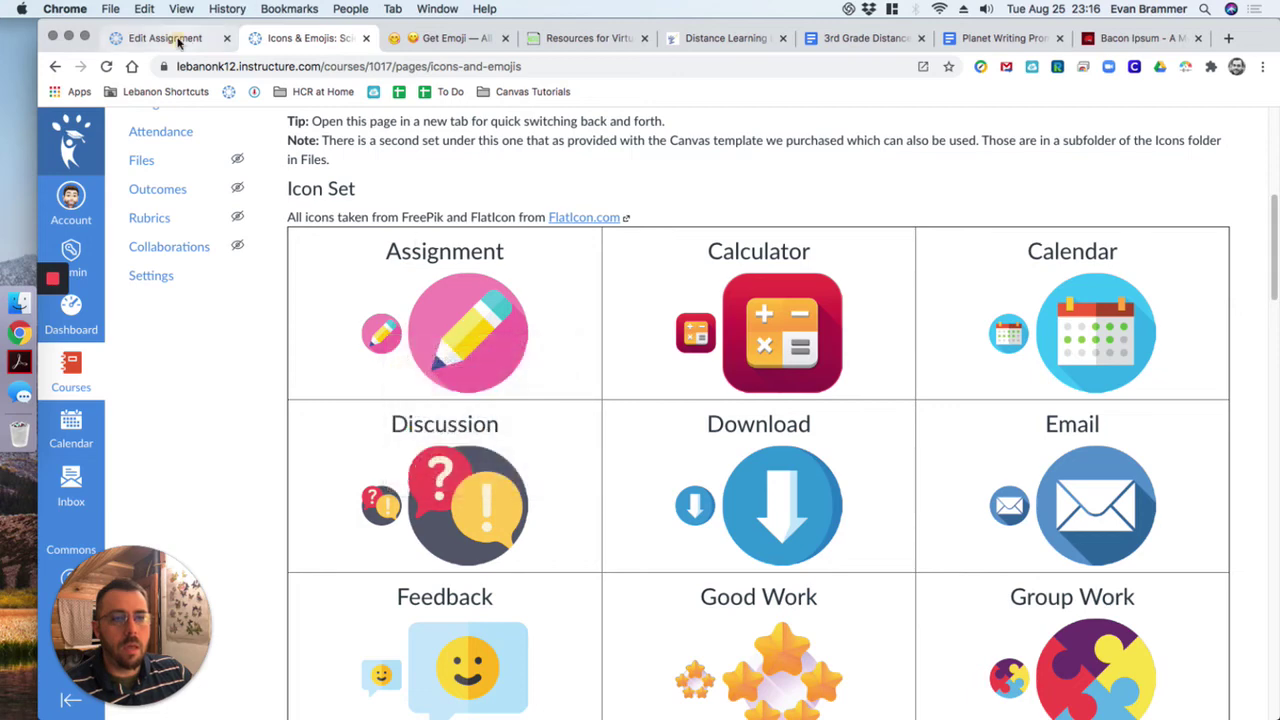
left_click(175, 38)
left_click(290, 376)
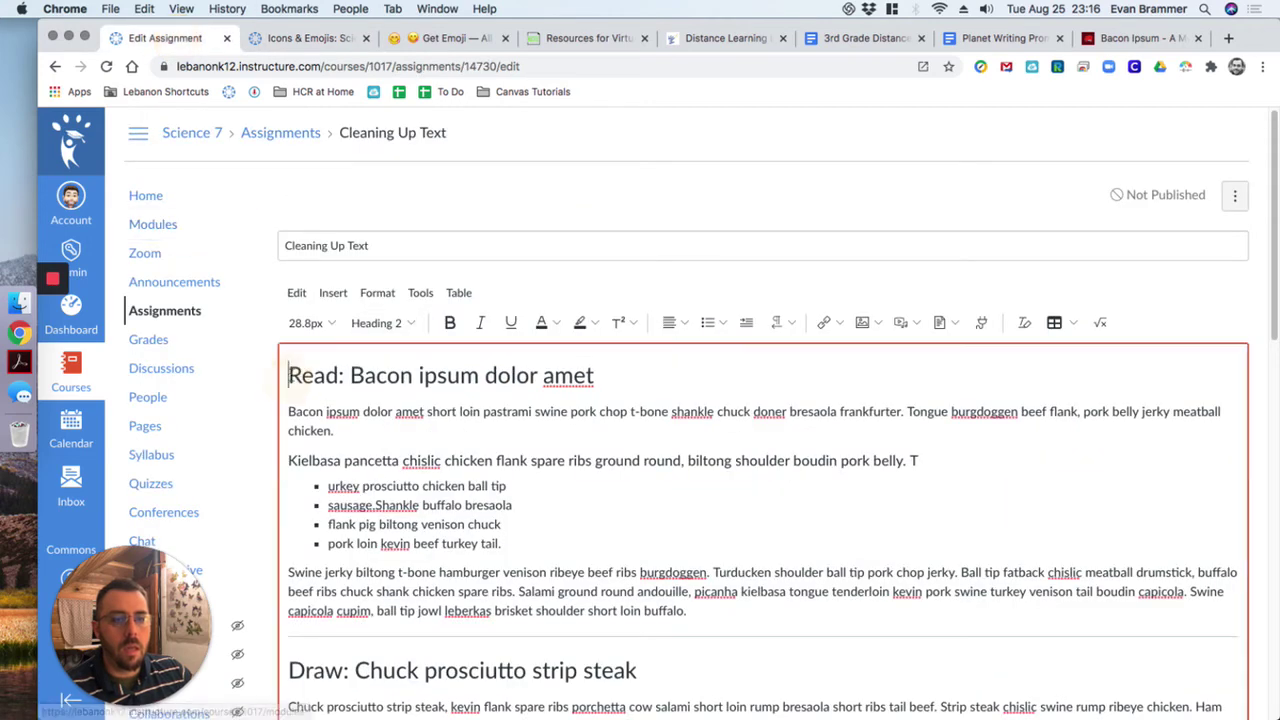
left_click(312, 38)
right_click(382, 332)
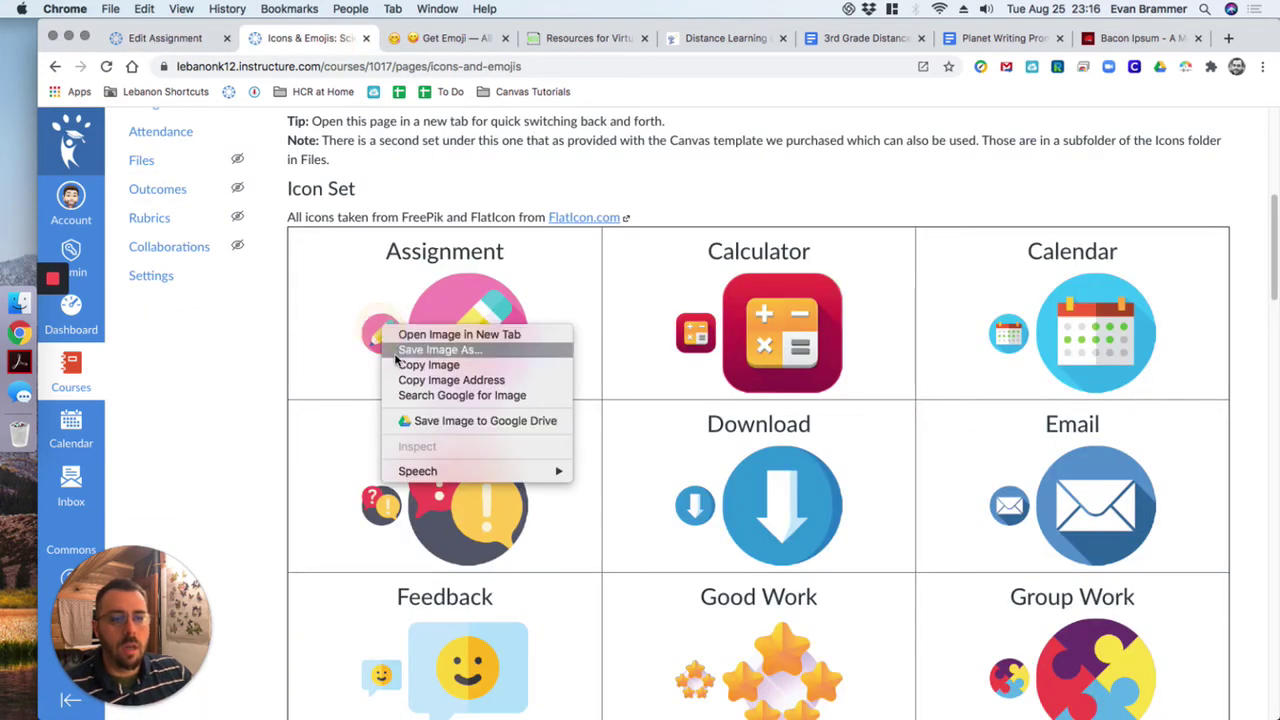
left_click(410, 365)
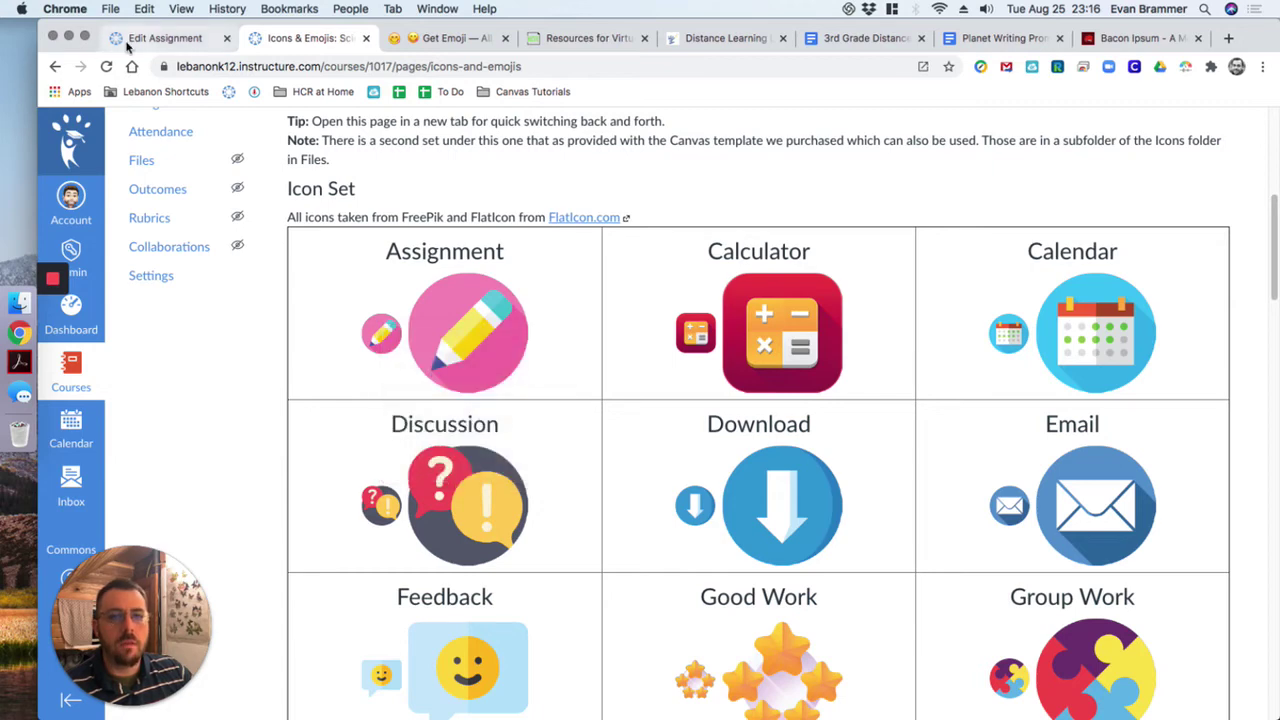
left_click(165, 38)
key("super+v")
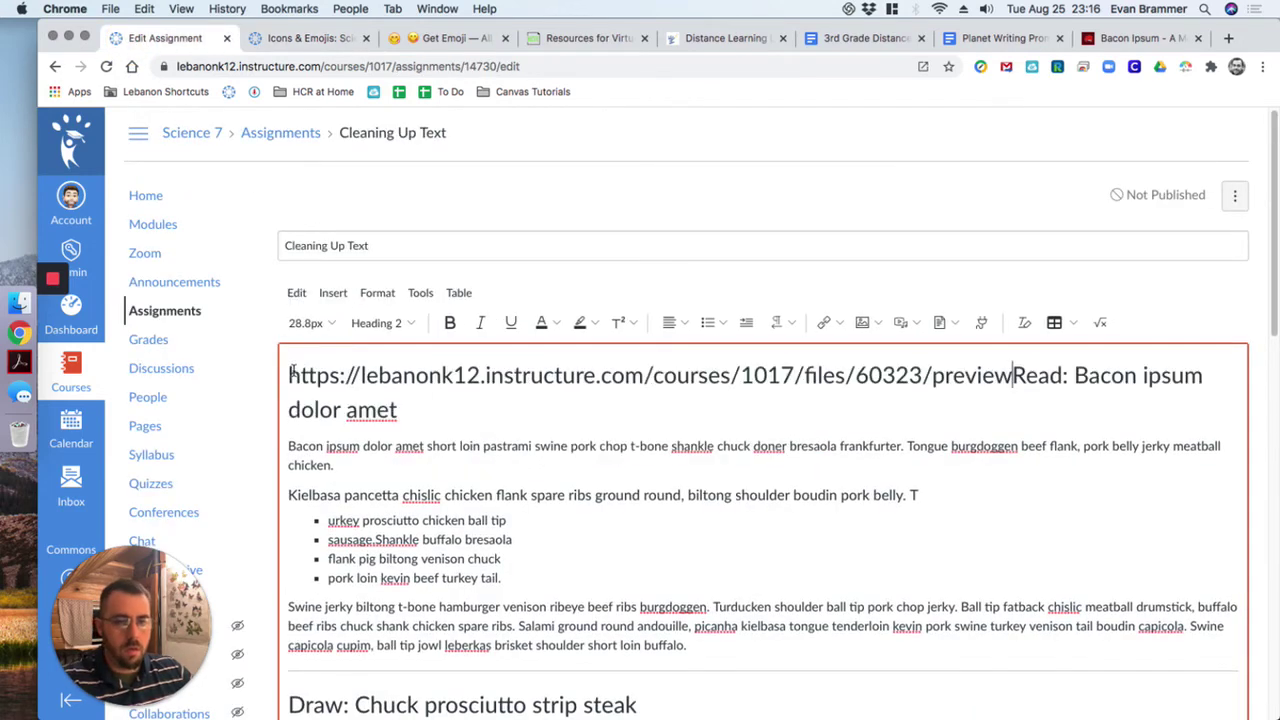
key("super+z")
Copy the small Assignment icon from the Icon Set and paste it in front of the "Read: Bacon ipsum dolor amet" heading.
left_click(312, 38)
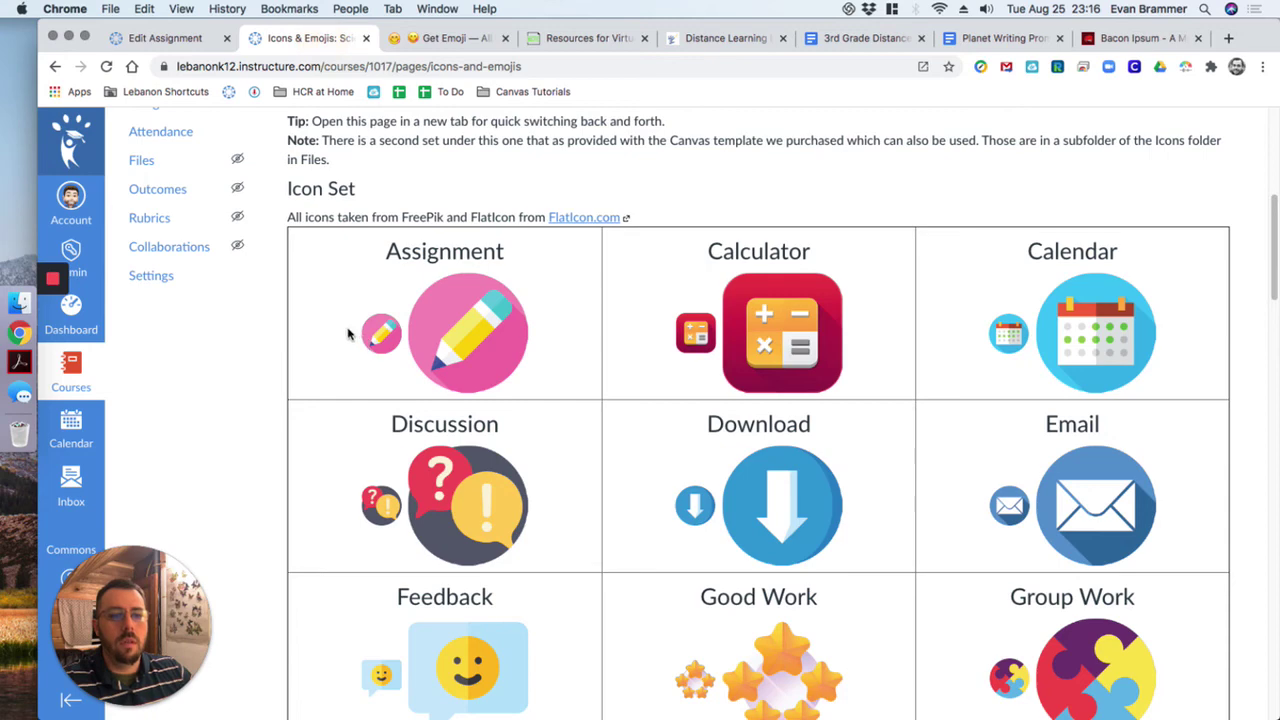
left_click_drag(345, 330, 405, 333)
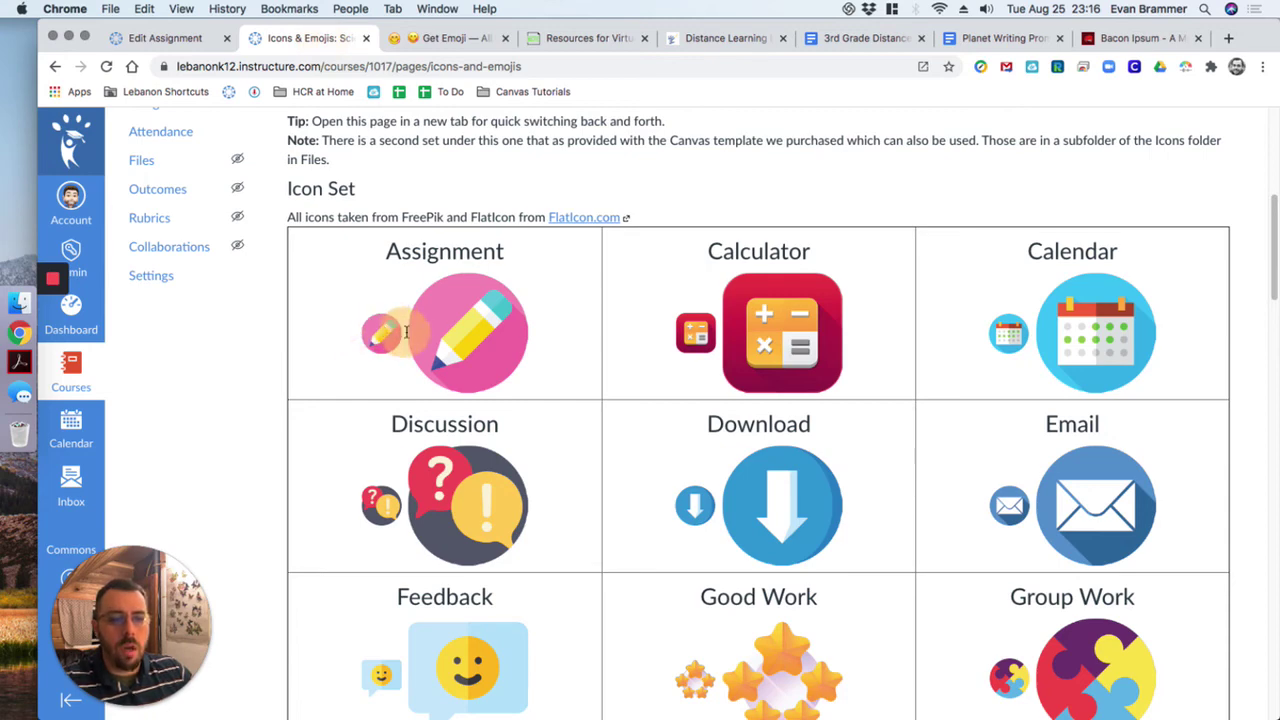
right_click(386, 336)
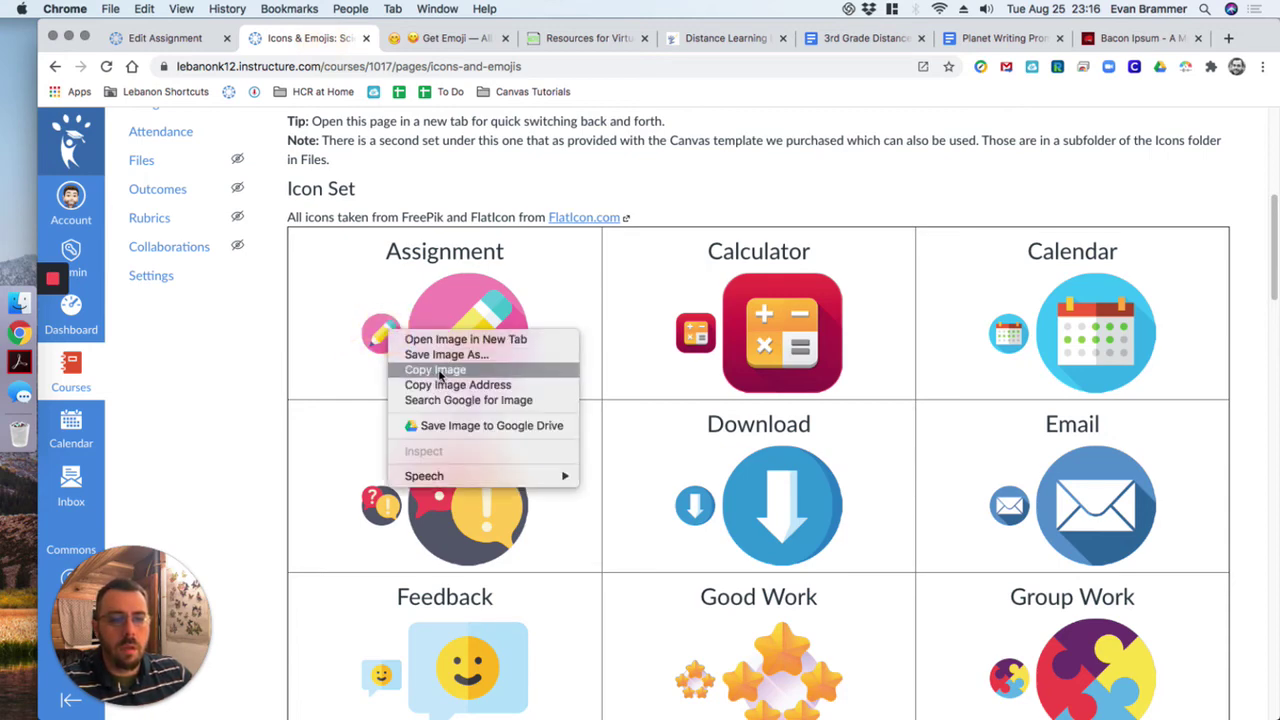
left_click(434, 369)
left_click(165, 38)
key("super+v")
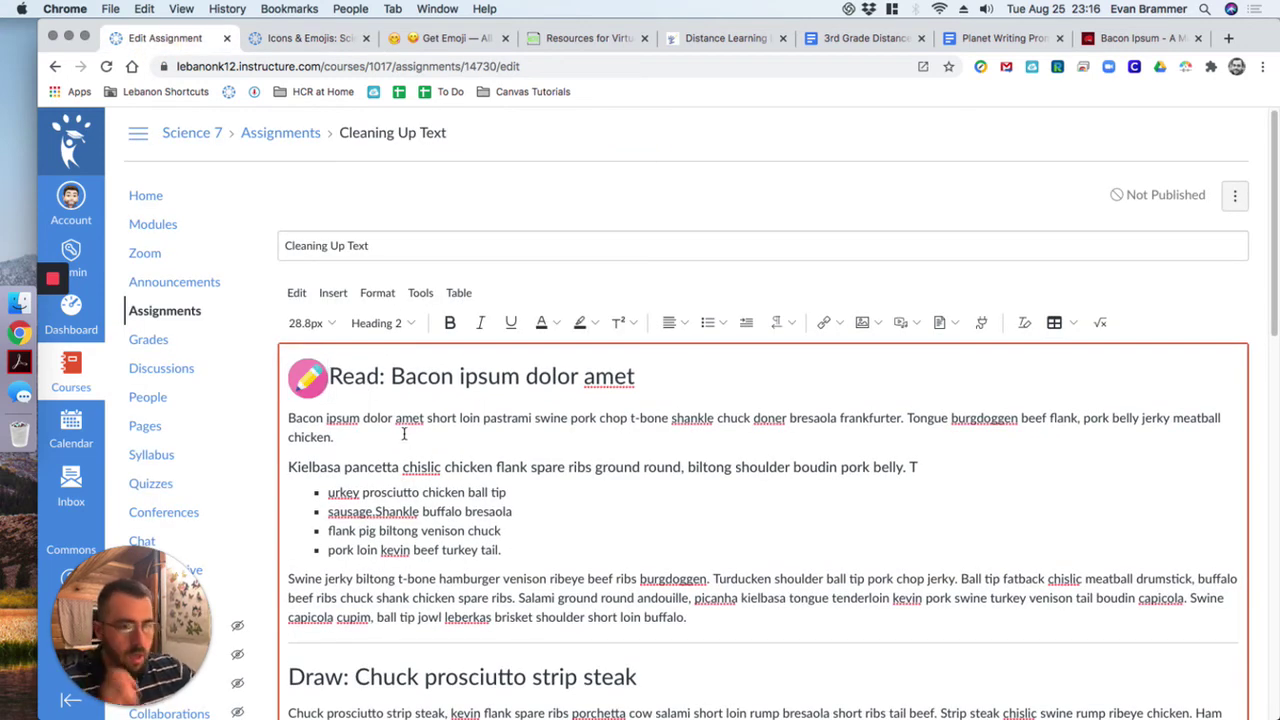
Copy the small Journal icon from the Icon Set and paste it in front of the "Draw: Chuck prosciutto strip steak" heading.
left_click(300, 38)
scroll(758, 297, "down", 10)
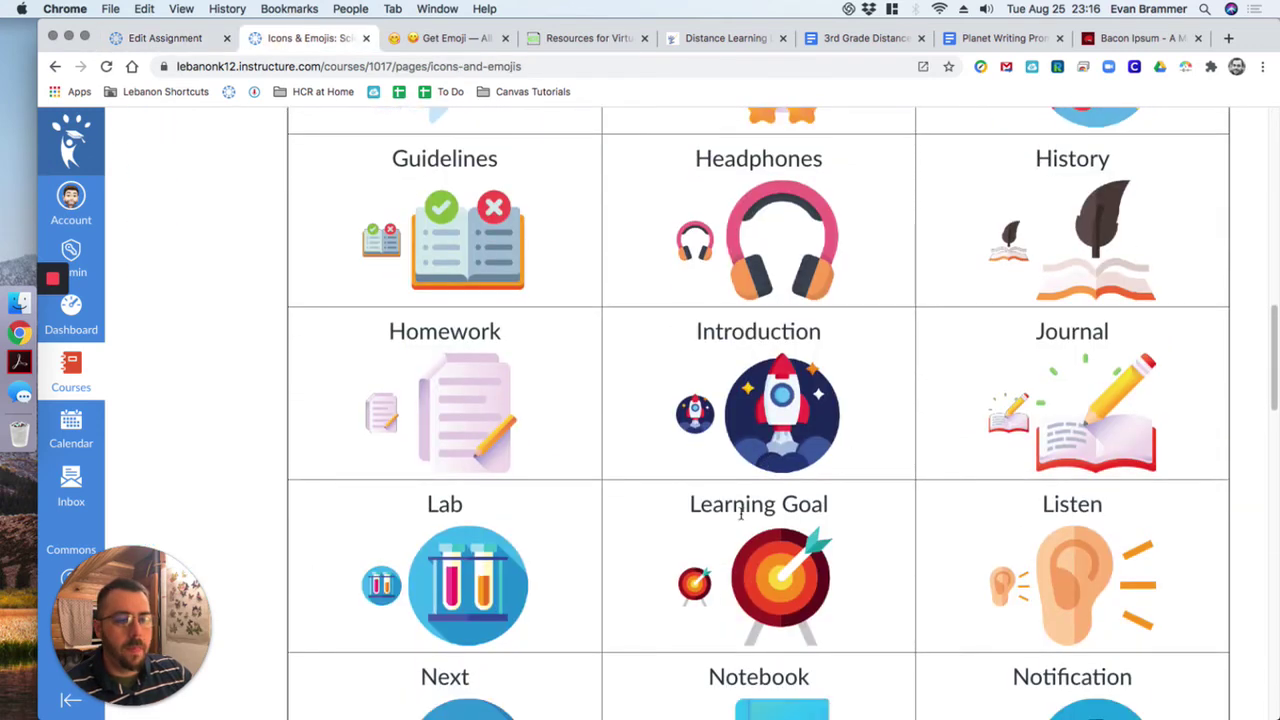
right_click(1062, 424)
left_click(1007, 400)
right_click(1007, 400)
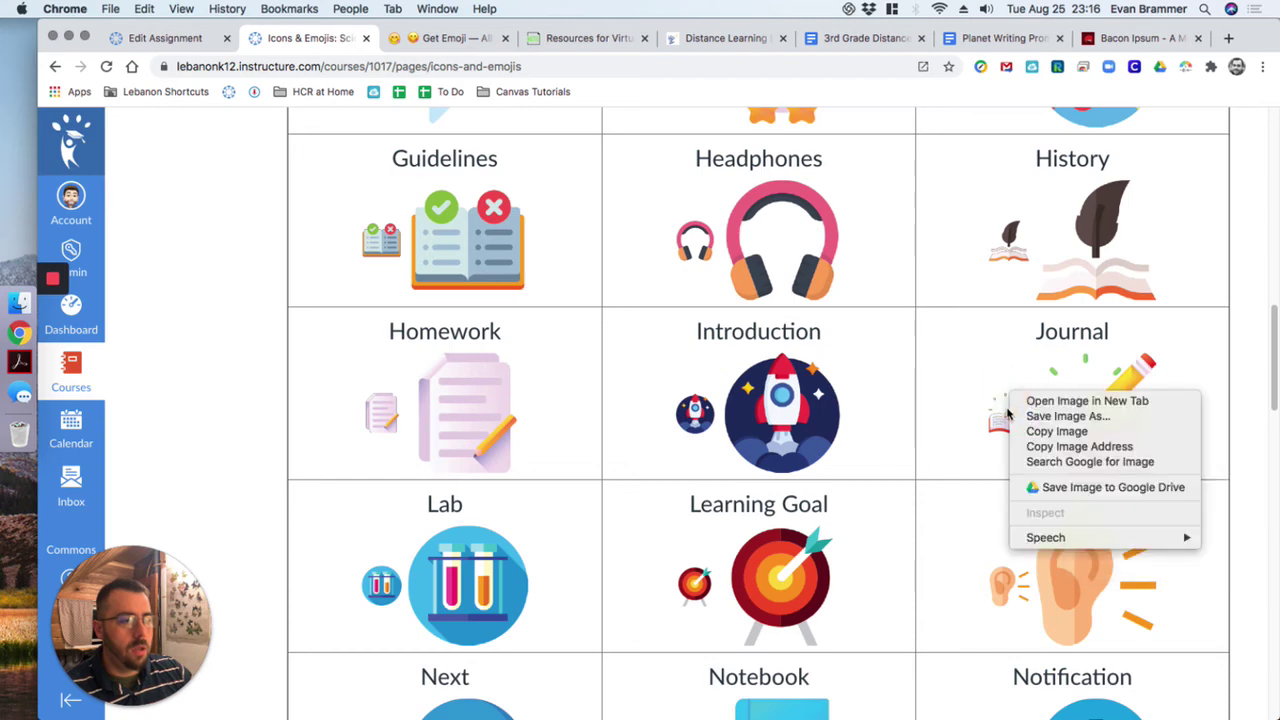
right_click(1000, 408)
left_click(1035, 450)
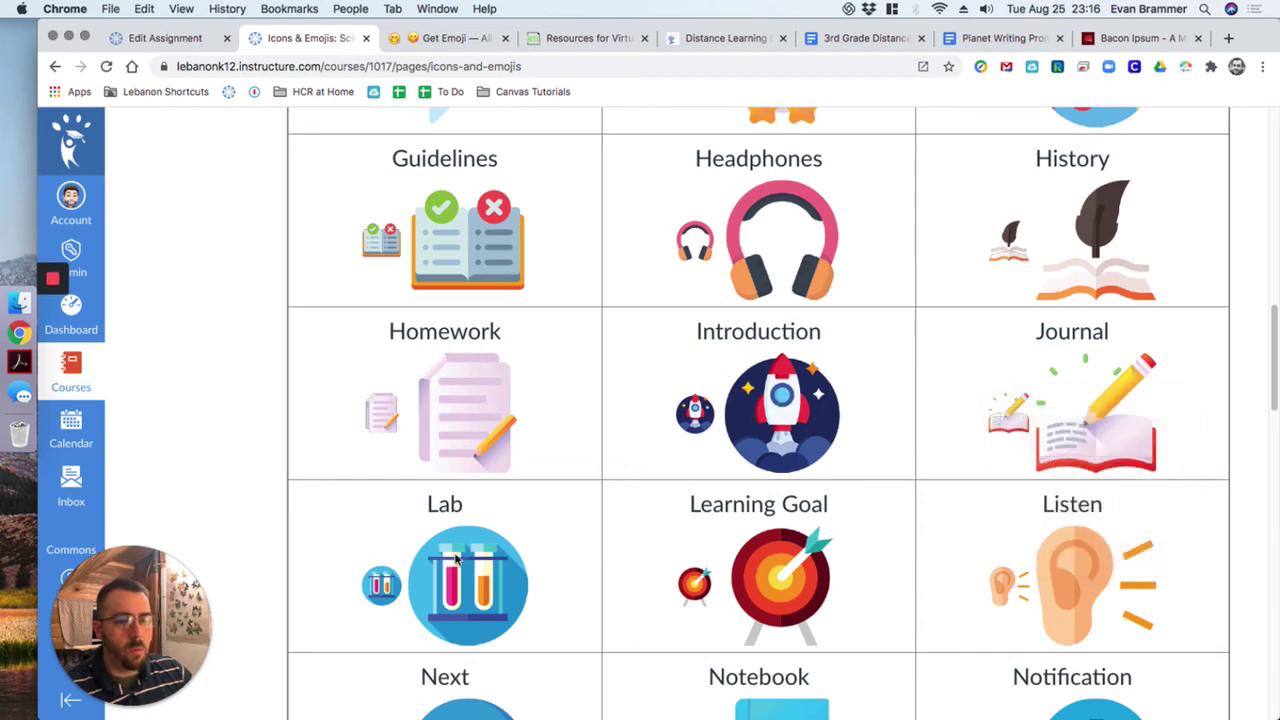
left_click(165, 38)
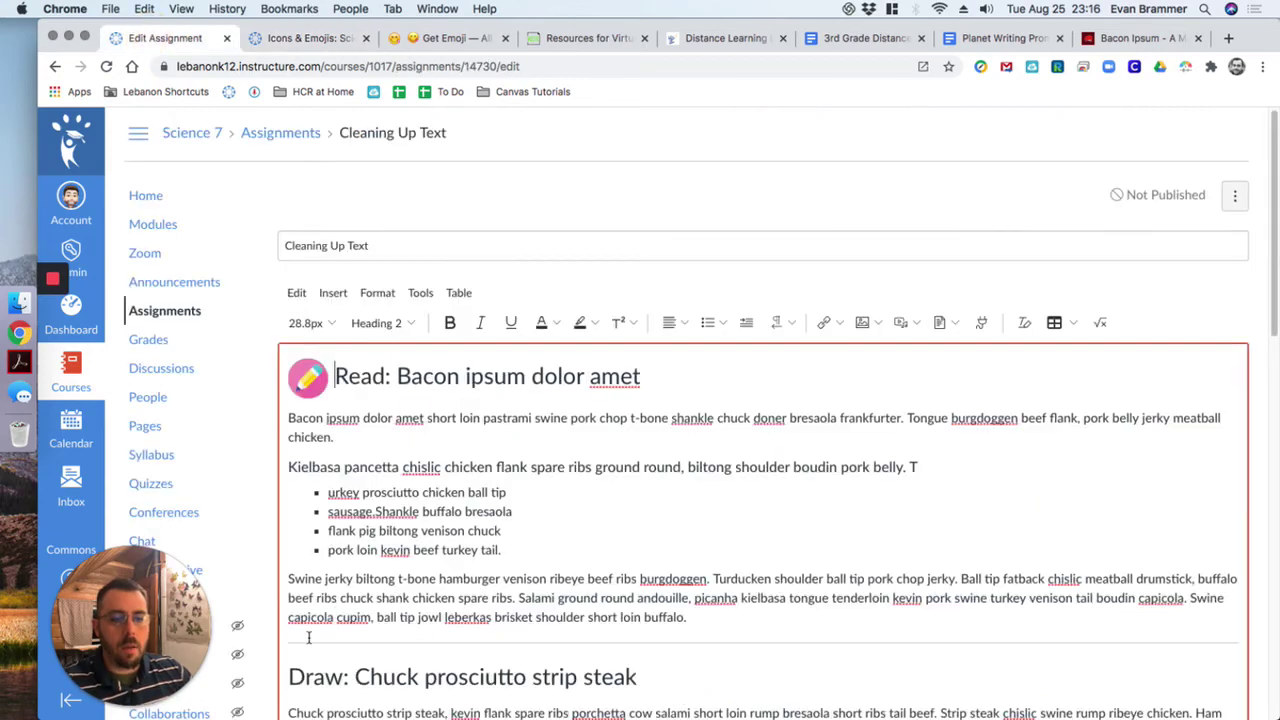
scroll(308, 637, "down", 3)
left_click(290, 366)
key("super+v")
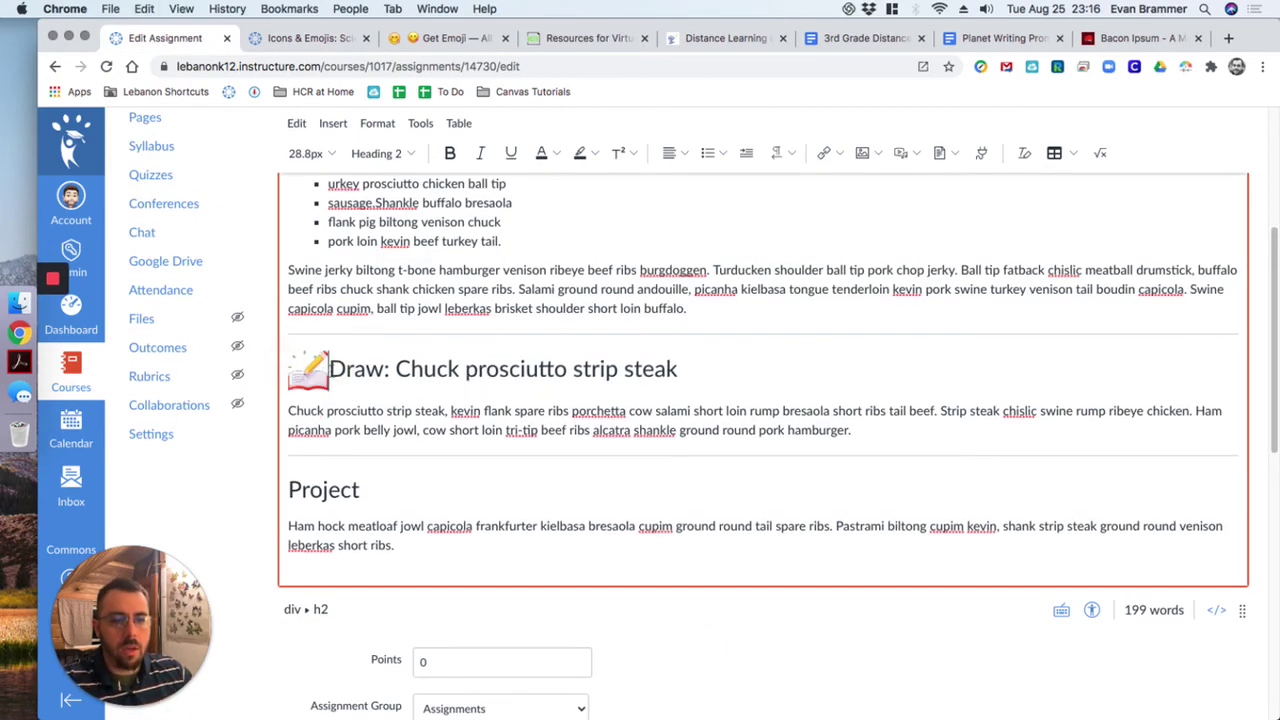
Insert two blank lines above the "Read: Bacon ipsum dolor amet" heading.
scroll(520, 440, "up", 1)
scroll(520, 440, "up", 4)
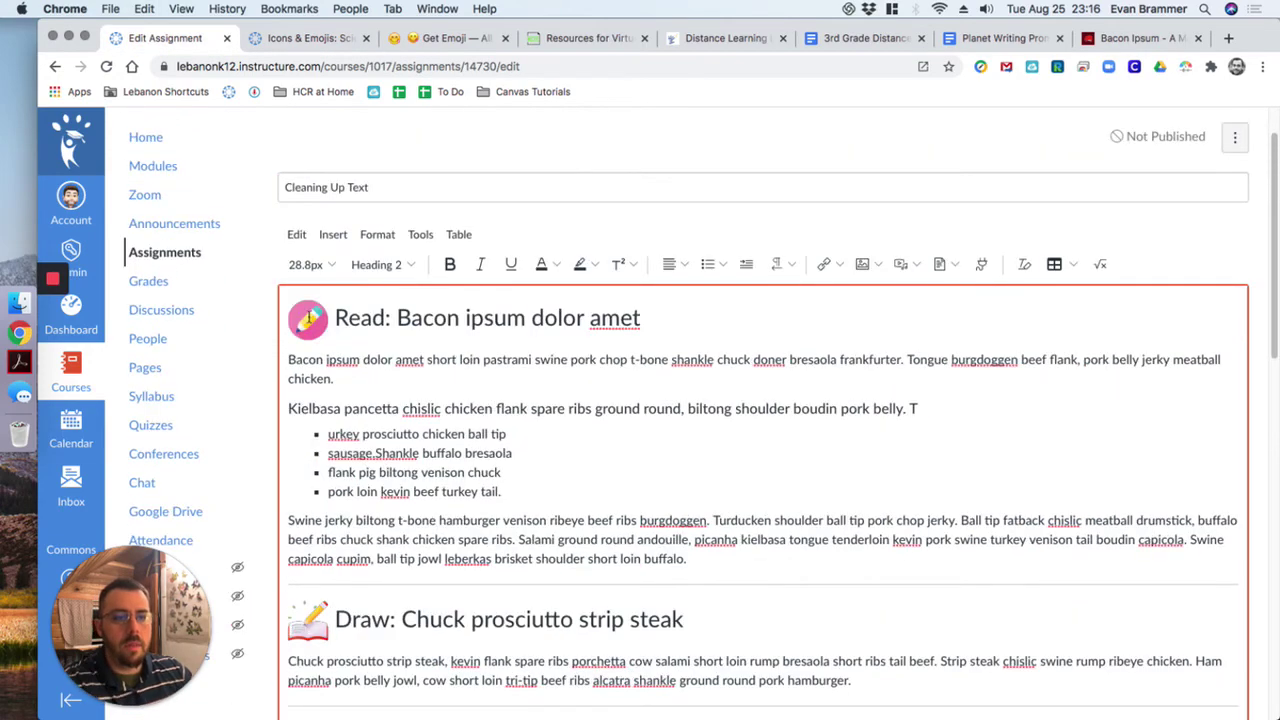
left_click(284, 316)
key("Return")
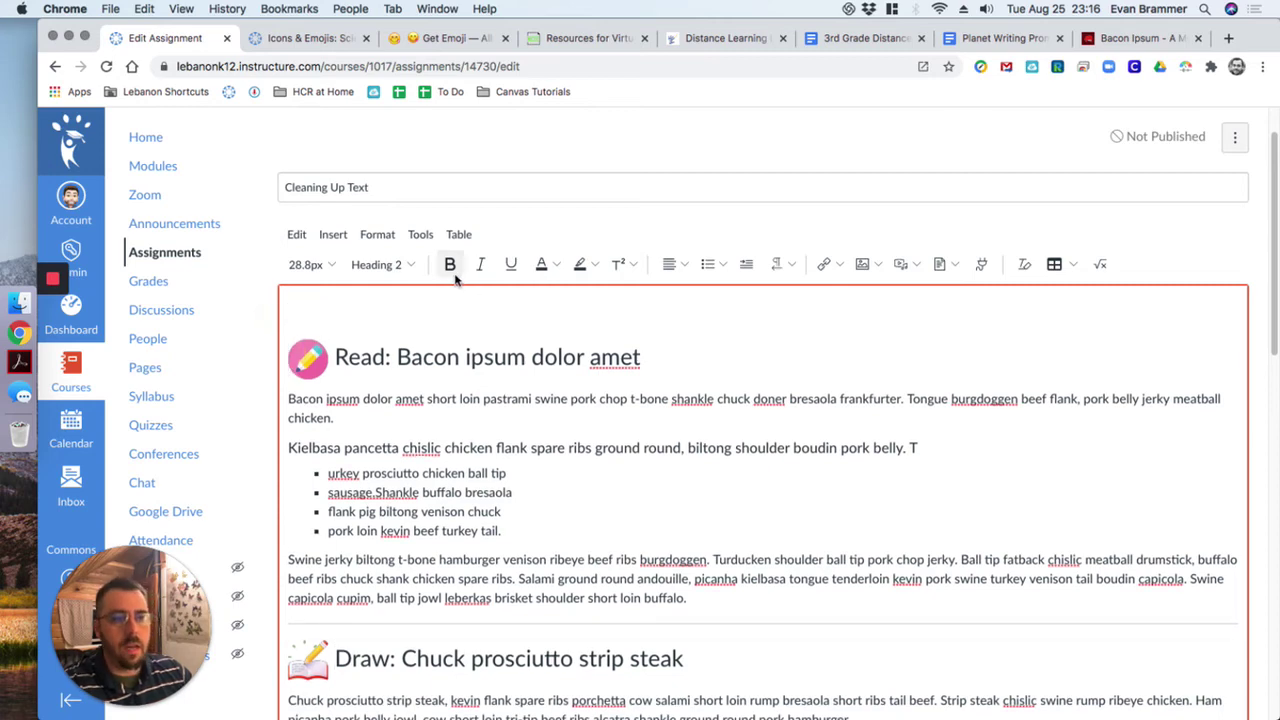
key("Return")
Copy the large Notebook icon from the Icon Set and paste it on the blank line above the "Read: Bacon ipsum dolor amet" heading.
left_click(296, 40)
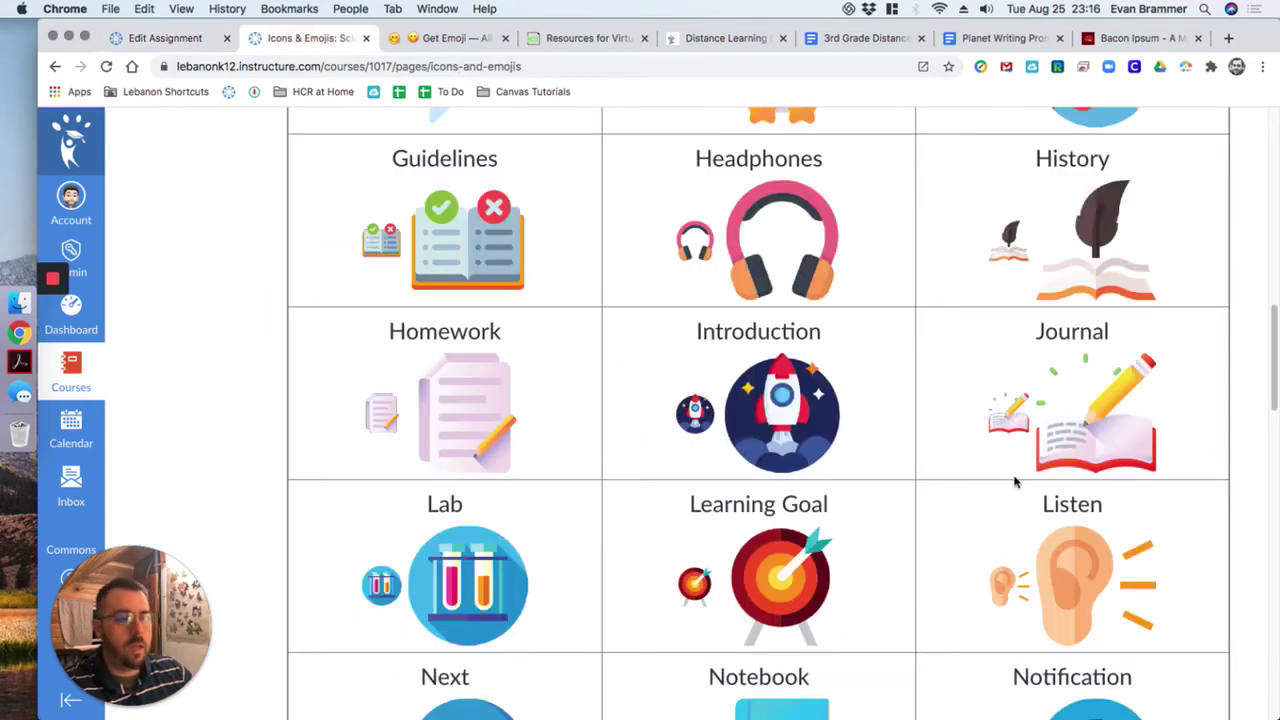
scroll(794, 512, "up", 6)
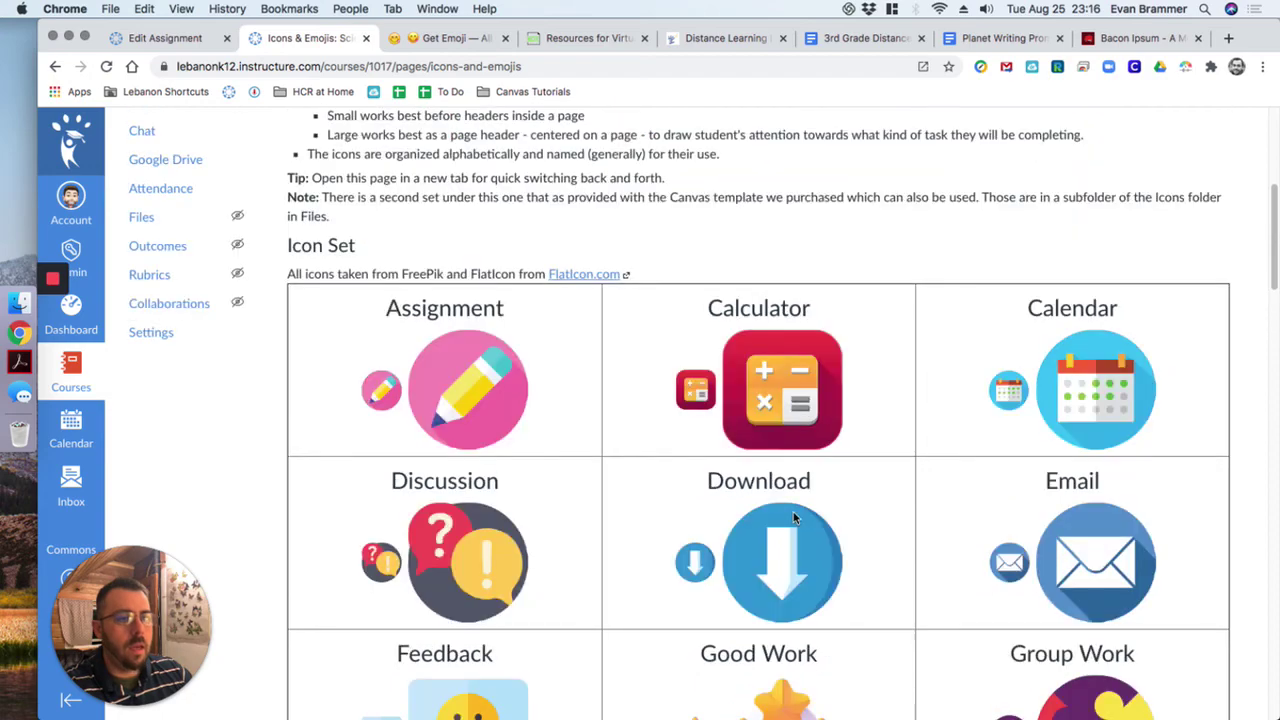
scroll(796, 515, "down", 3)
scroll(796, 515, "down", 8)
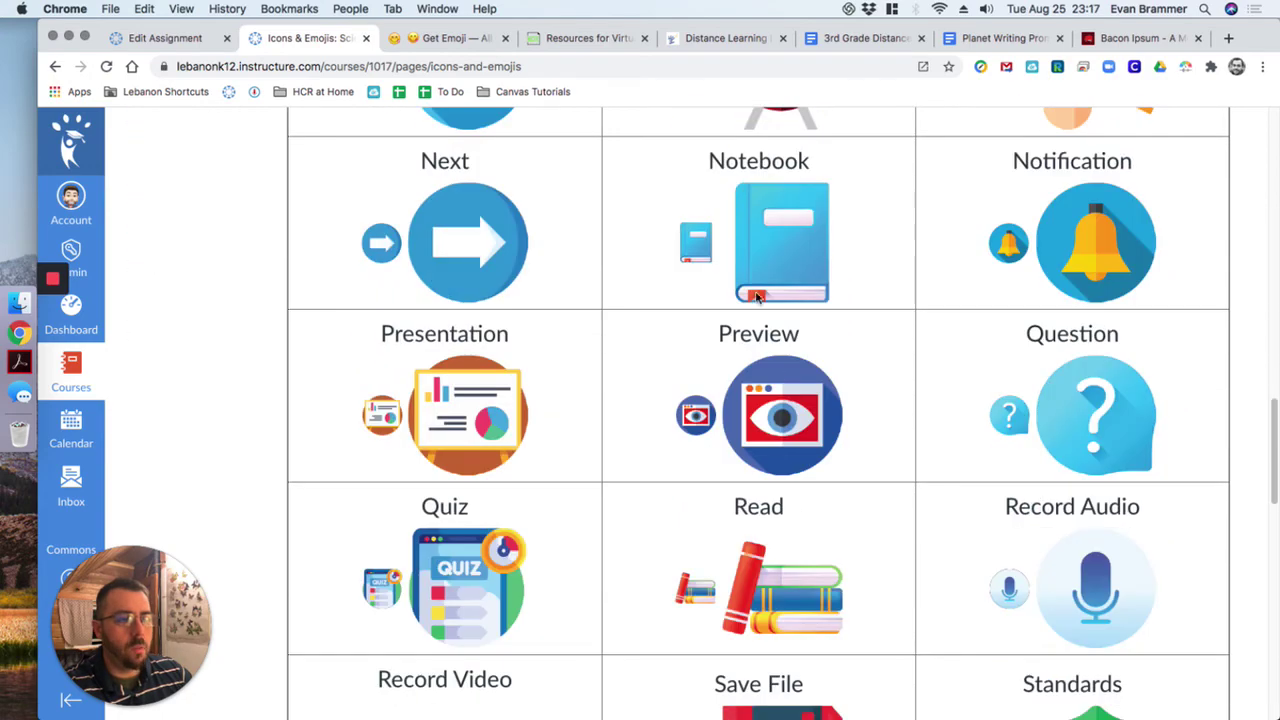
right_click(797, 232)
left_click(857, 263)
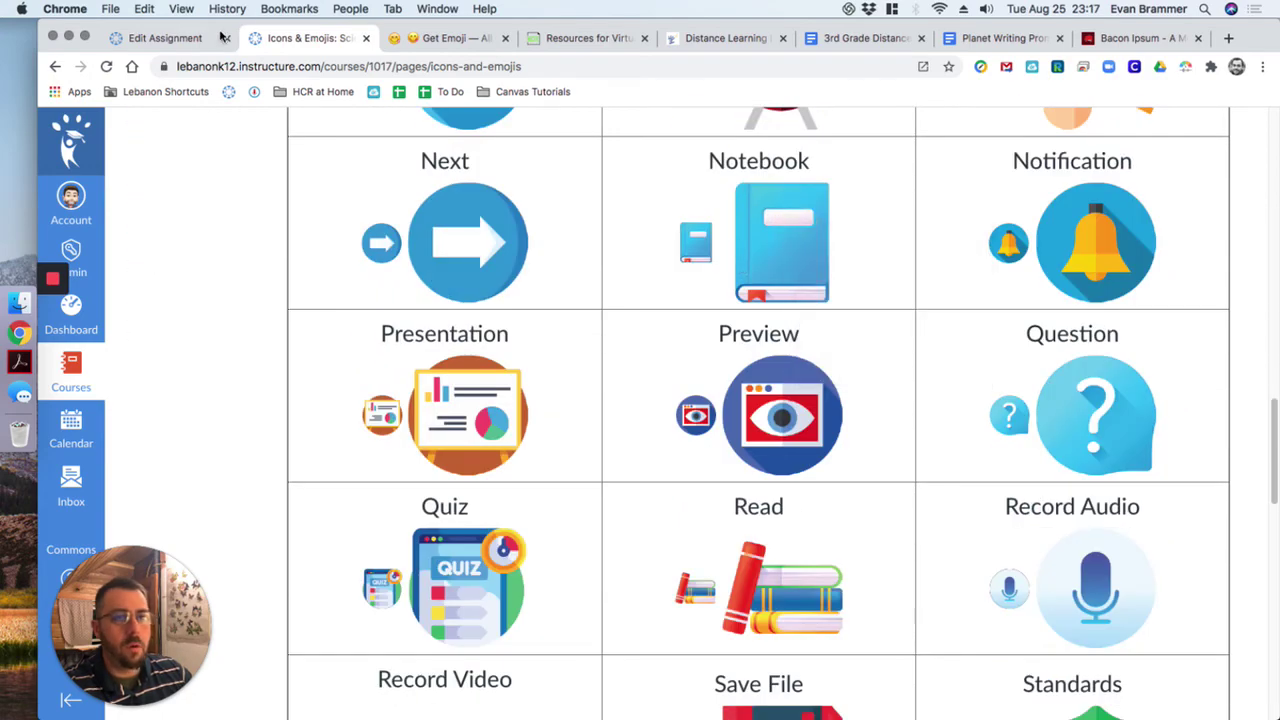
left_click(186, 40)
left_click(666, 310)
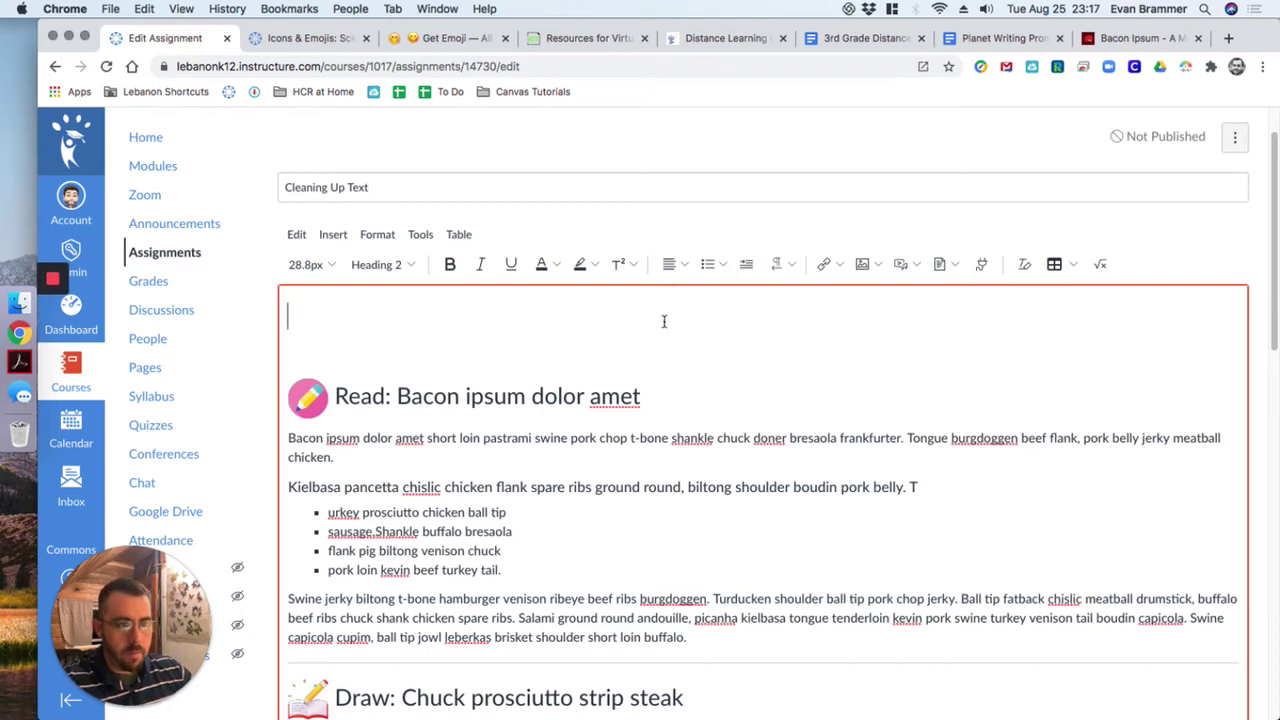
key("super+v")
Center the large Notebook icon at the start of the assignment text.
left_click(372, 358)
left_click(622, 348)
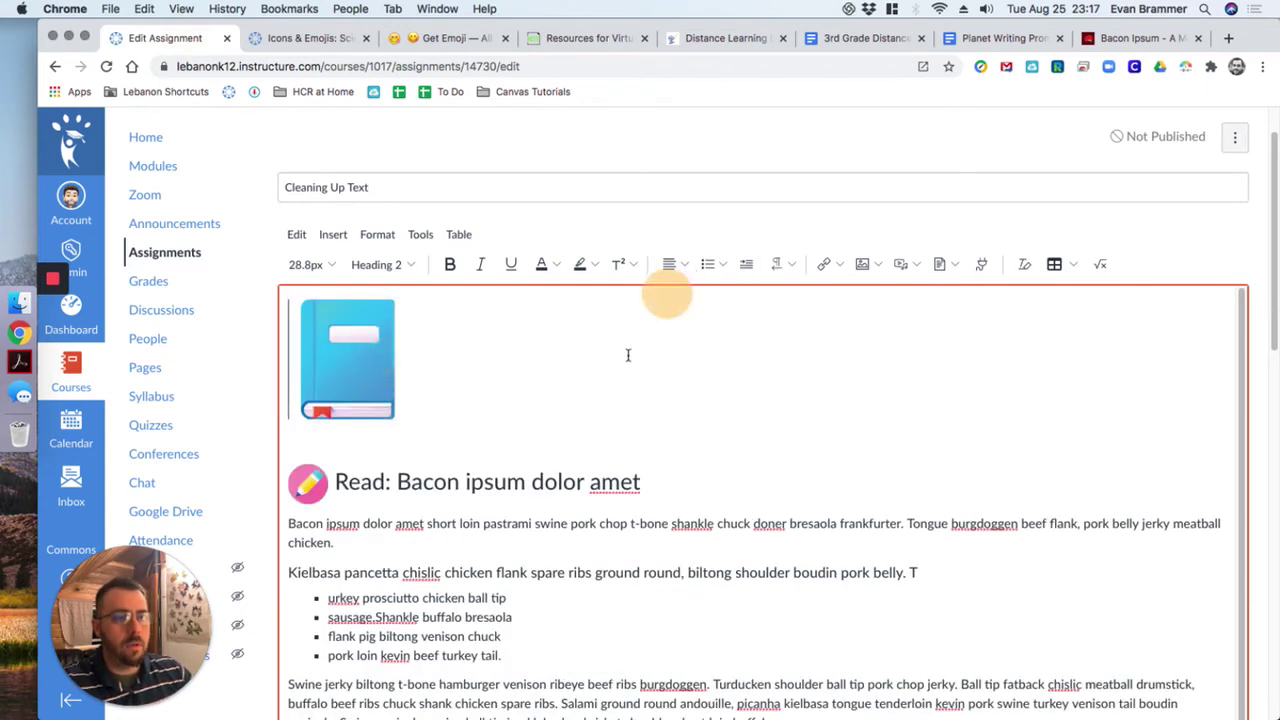
left_click(683, 264)
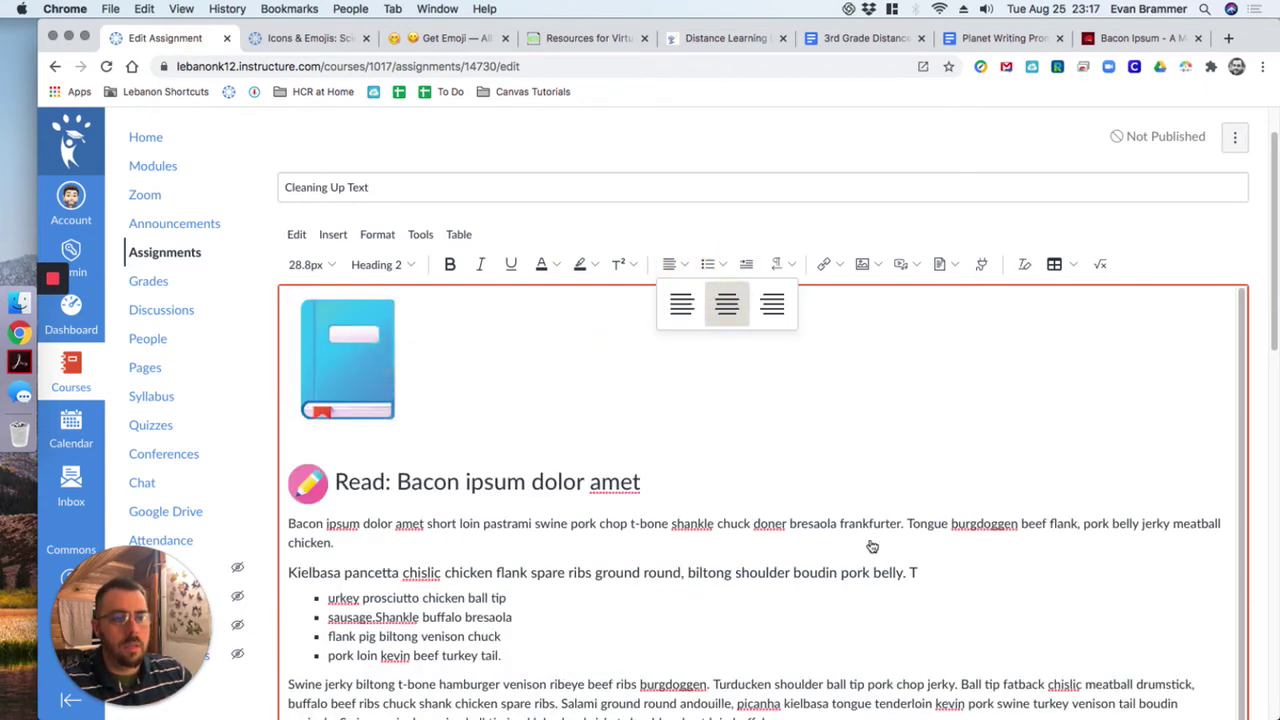
left_click(729, 304)
left_click(838, 572)
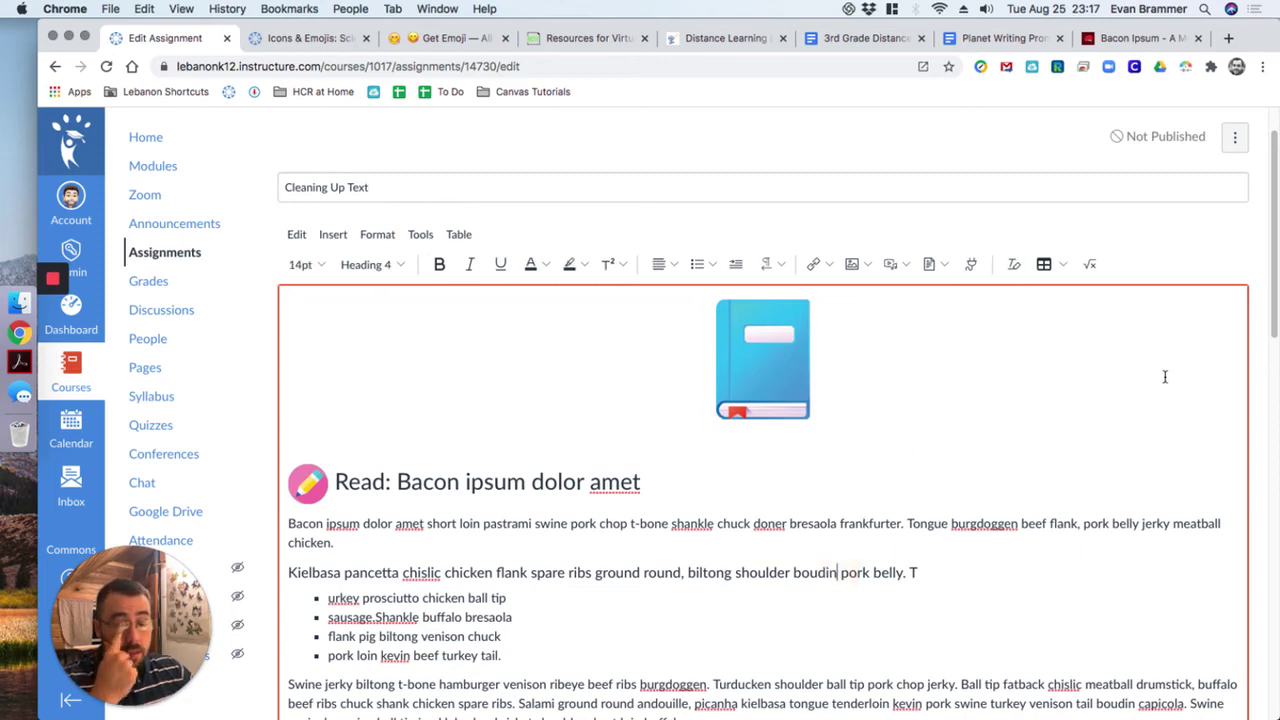
Review the assignment's layout, from the centered Notebook icon through the Read and Draw sections with their icons, lists and dividers.
scroll(836, 331, "down", 4)
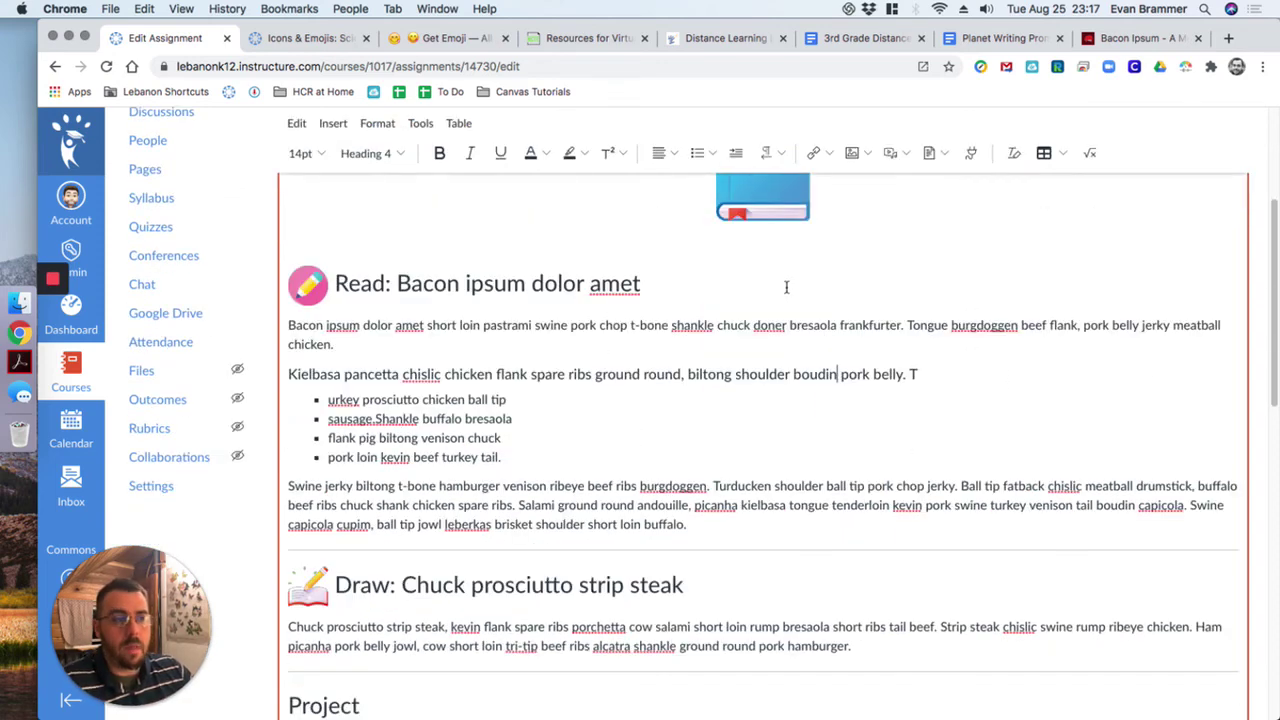
scroll(786, 287, "up", 5)
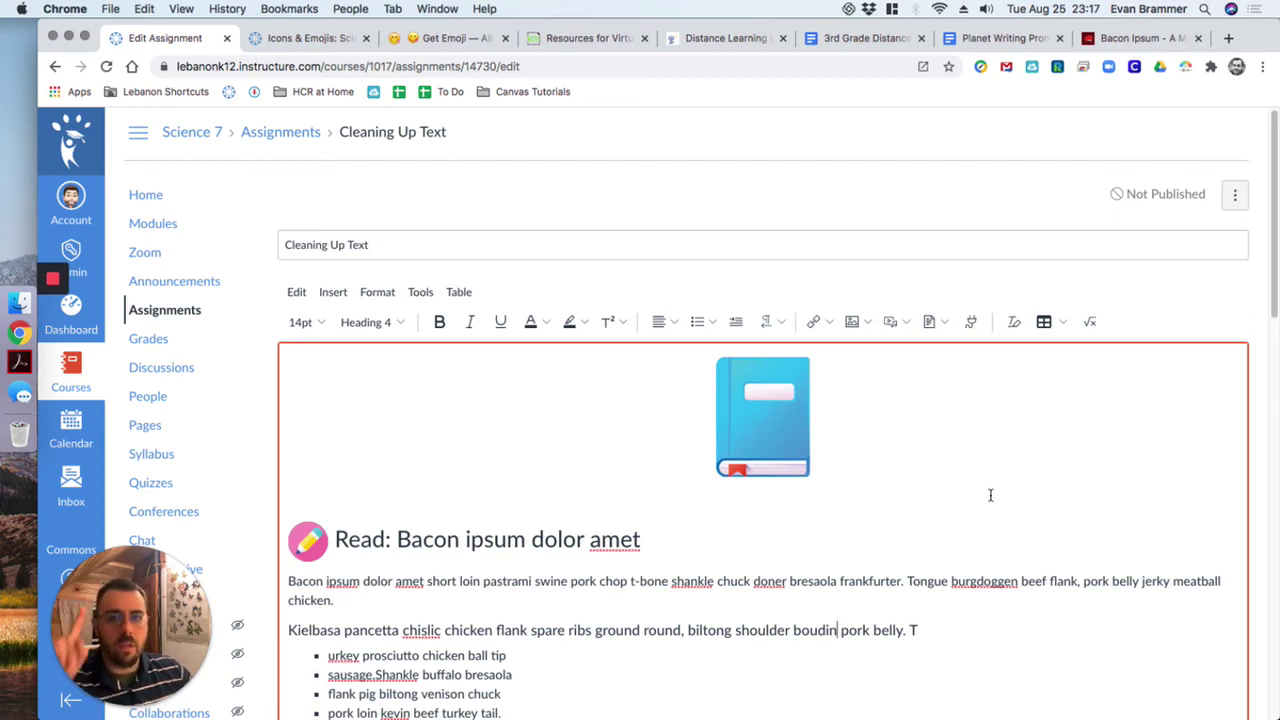
left_click(1275, 183)
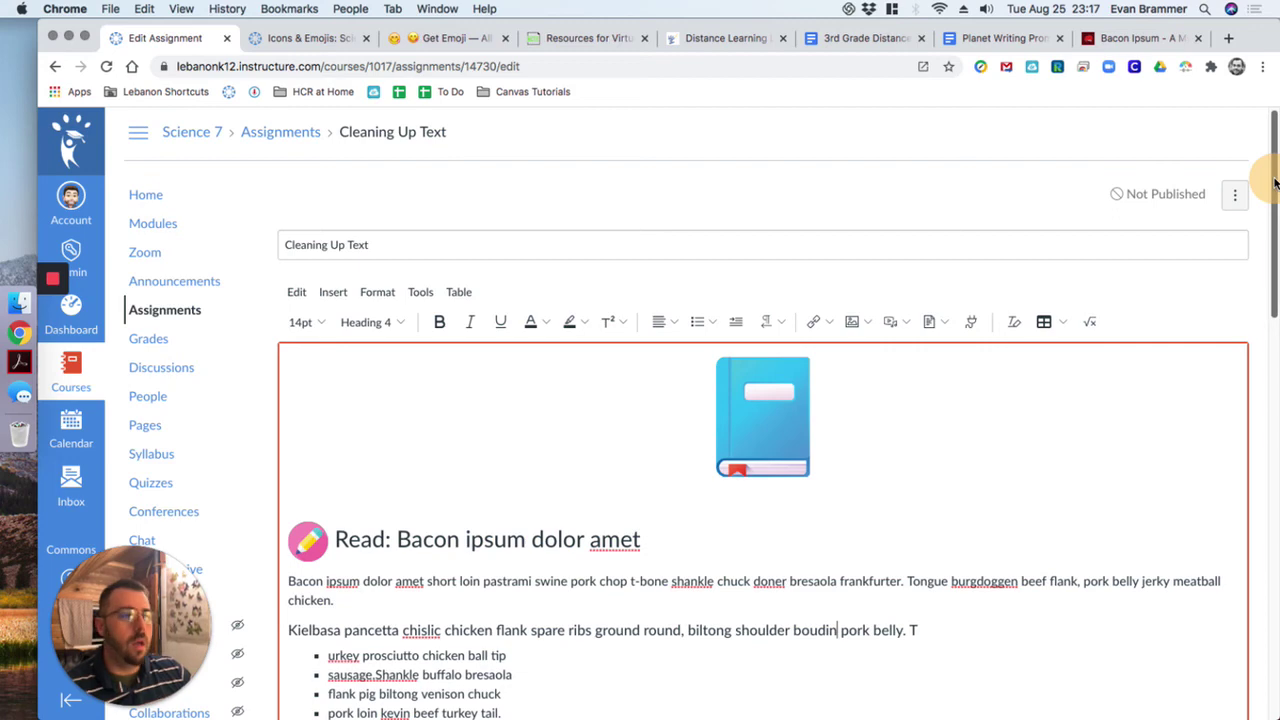
left_click_drag(1275, 183, 1276, 219)
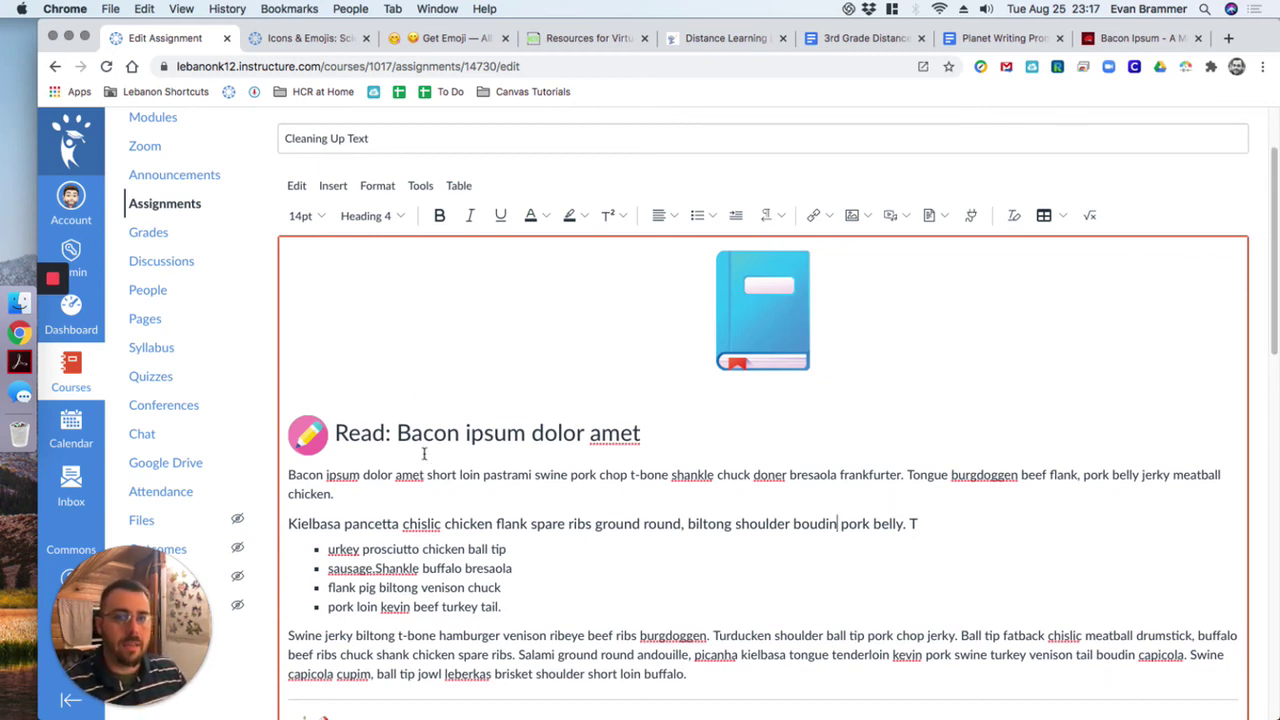
scroll(383, 403, "down", 5)
scroll(580, 380, "up", 3)
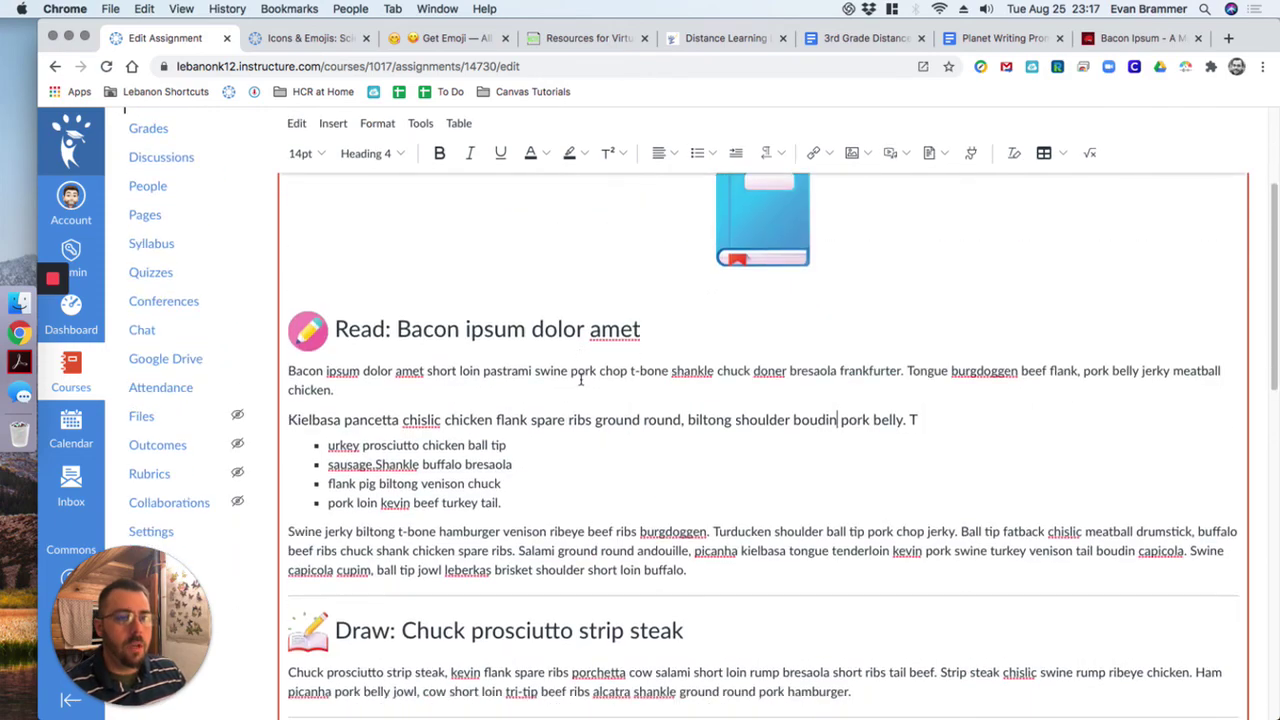
scroll(408, 384, "up", 5)
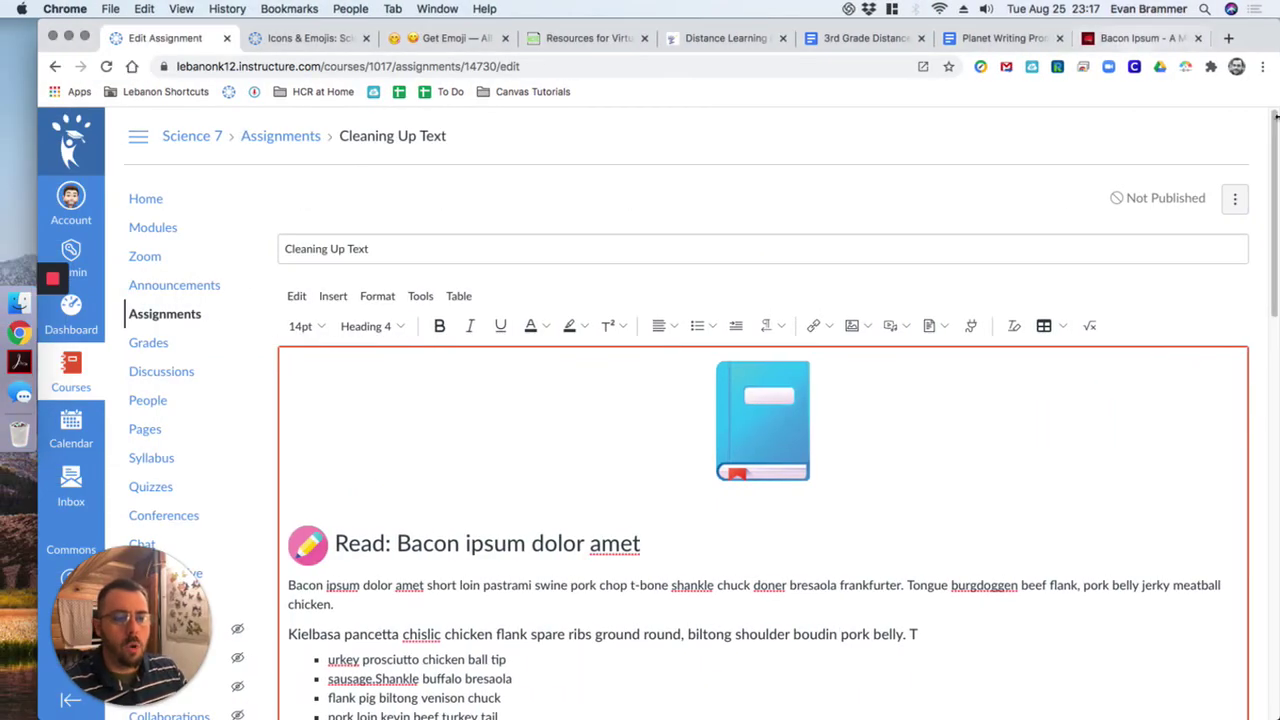
scroll(851, 262, "down", 8)
scroll(845, 258, "up", 5)
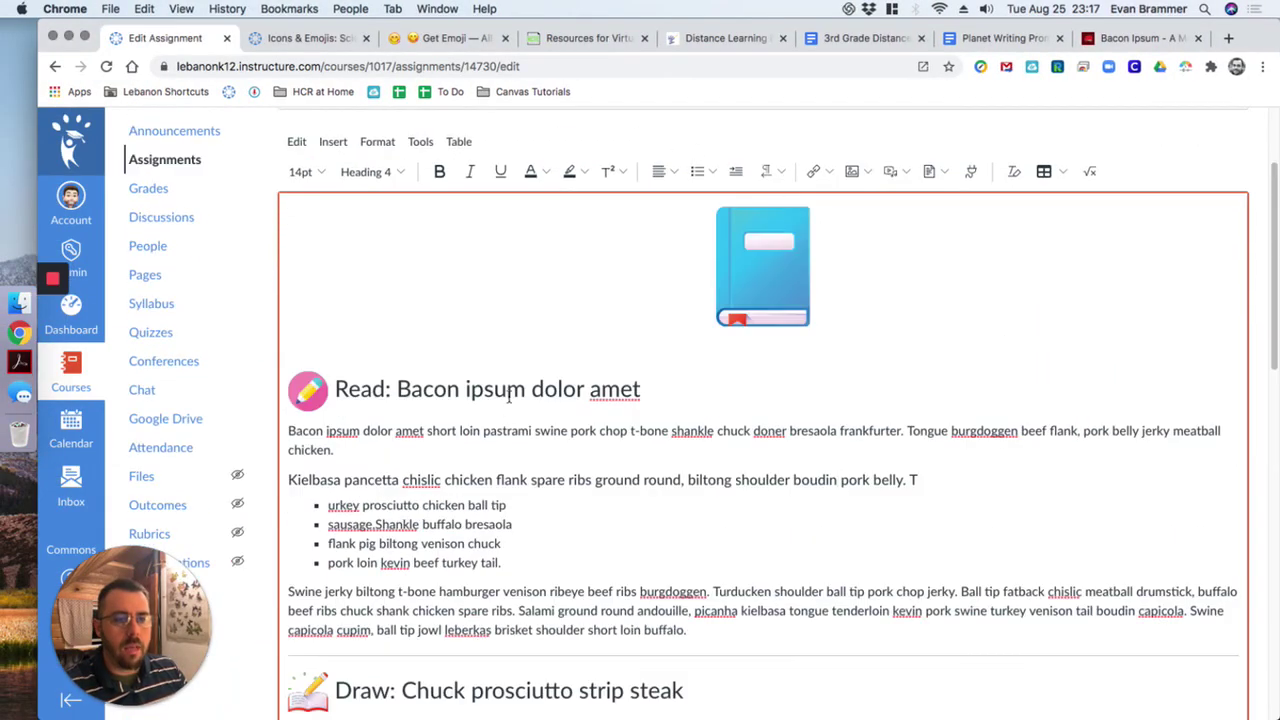
scroll(509, 397, "down", 1)
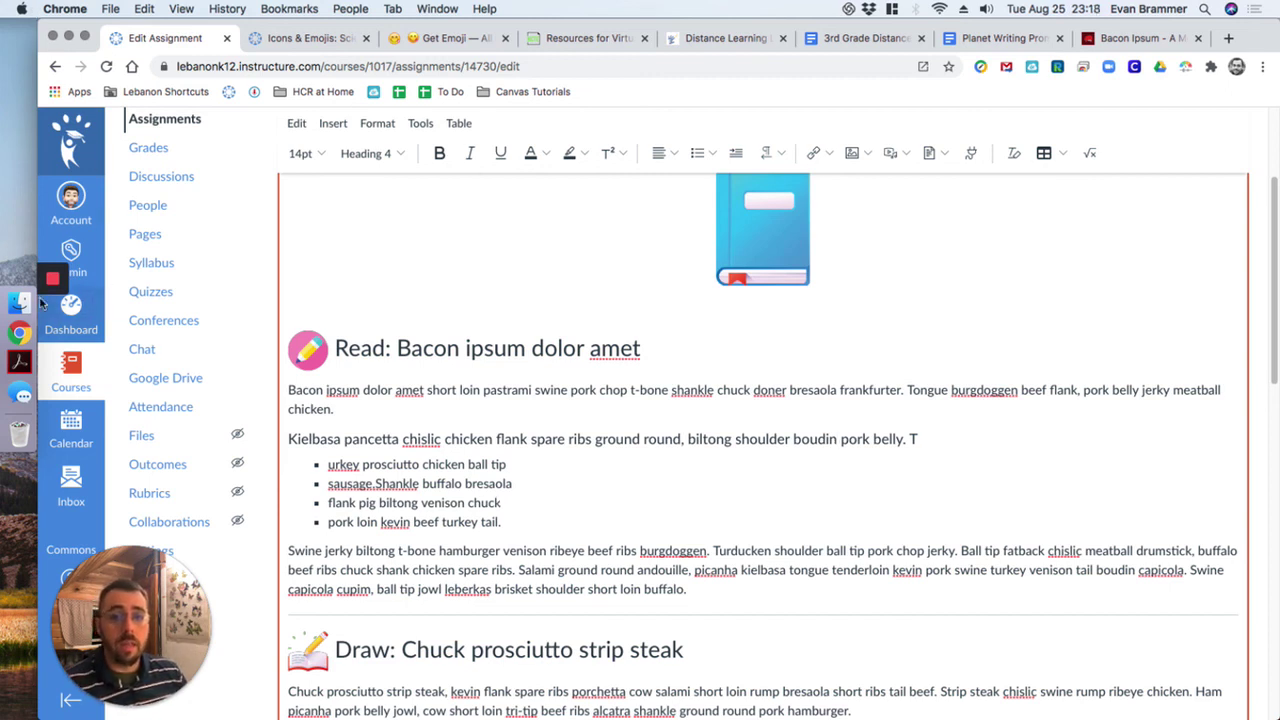
mouse_move(50, 290)
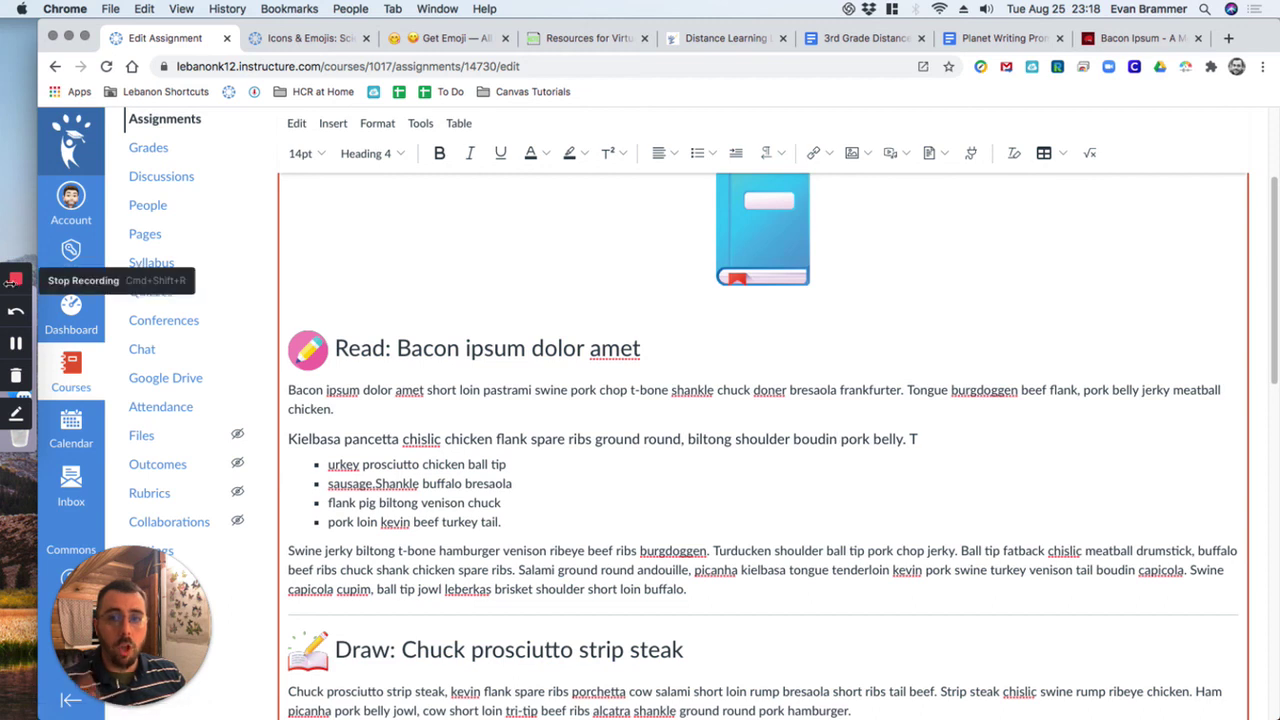